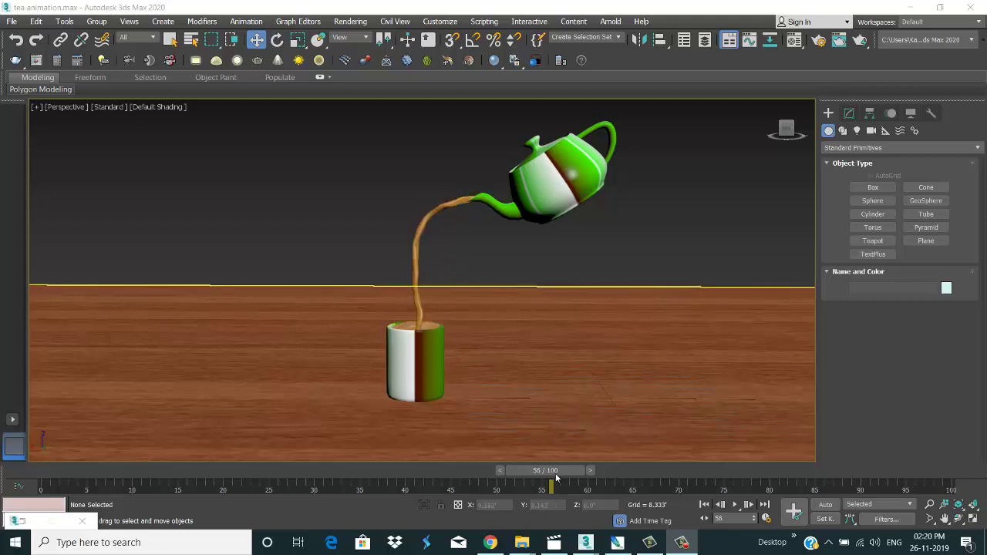
# Preview the finished tea-pouring animation, then switch to the empty Untitled 3ds Max scene
pyautogui.moveTo(545, 470)
pyautogui.mouseDown()
pyautogui.moveTo(116, 511)
pyautogui.moveTo(673, 504)
pyautogui.moveTo(351, 512)
pyautogui.moveTo(541, 504)
pyautogui.mouseUp()
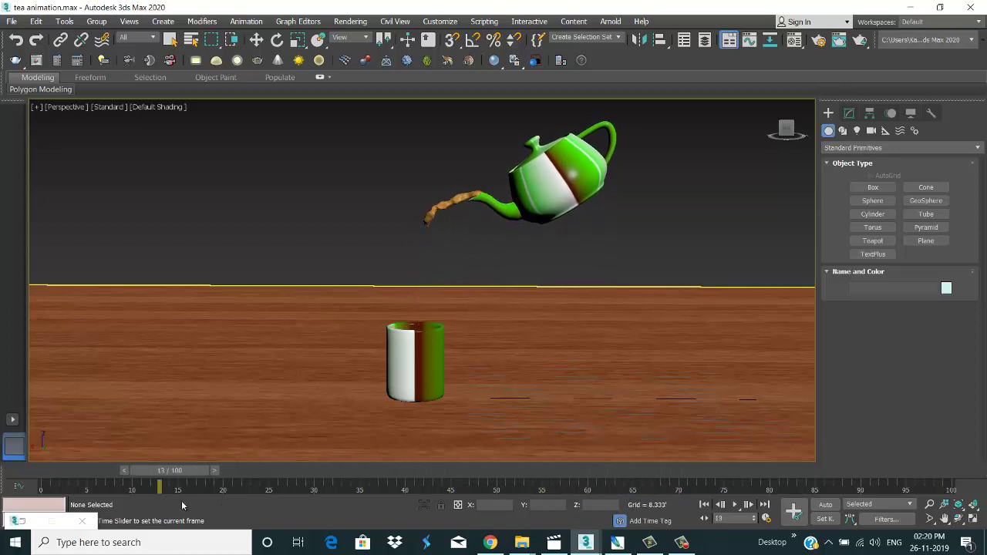
pyautogui.press('w')
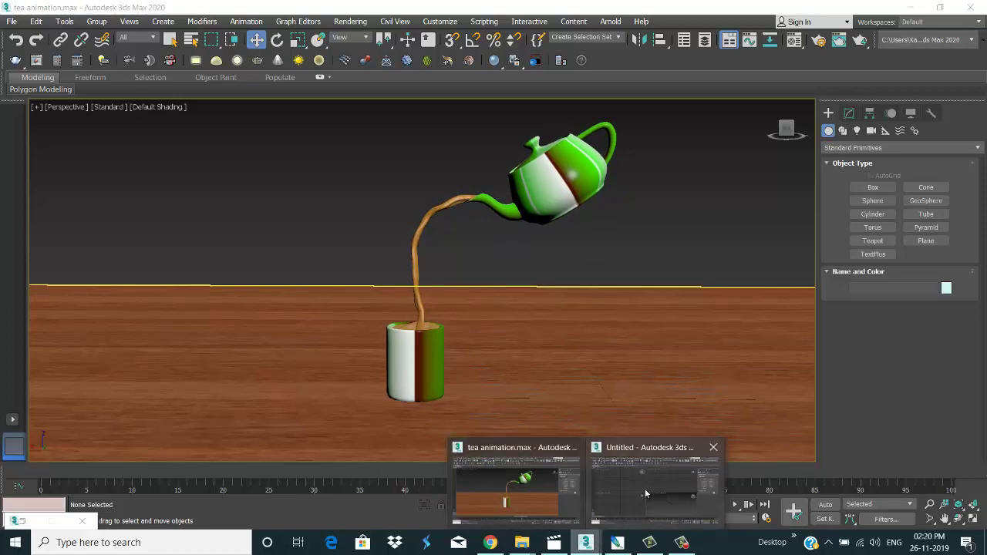
pyautogui.click(645, 489)
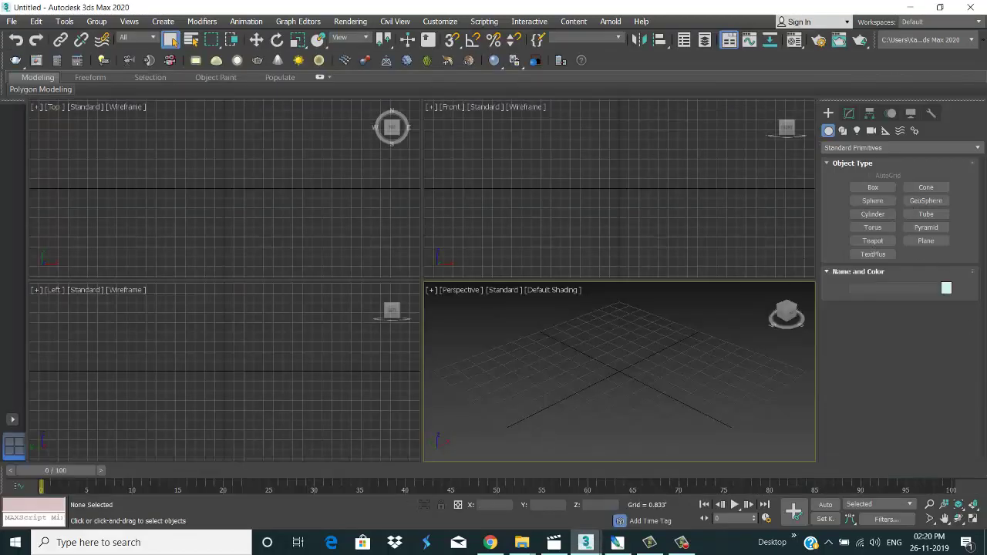
# Create a teapot on the grid and maximize the Perspective viewport around it
pyautogui.click(873, 241)
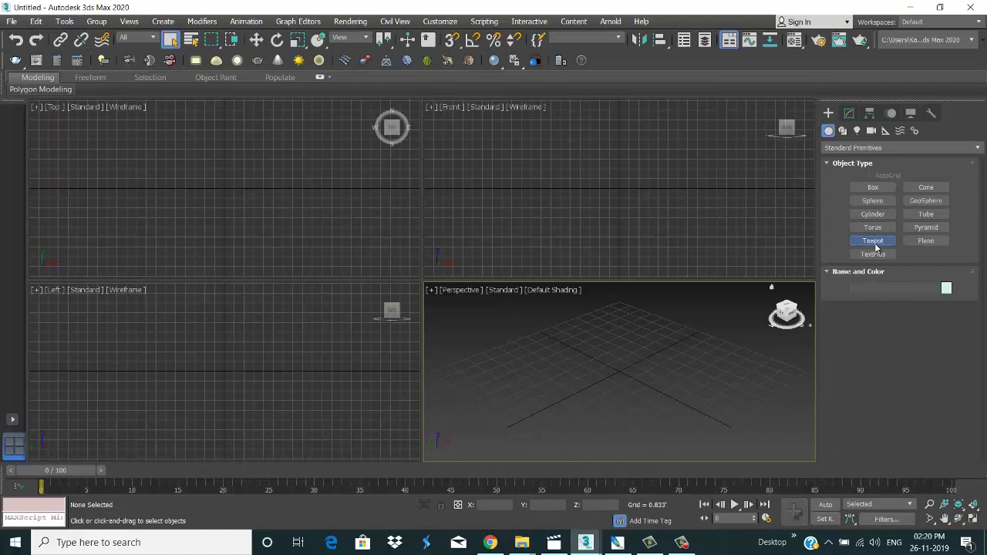
pyautogui.moveTo(653, 384); pyautogui.dragTo(675, 398)
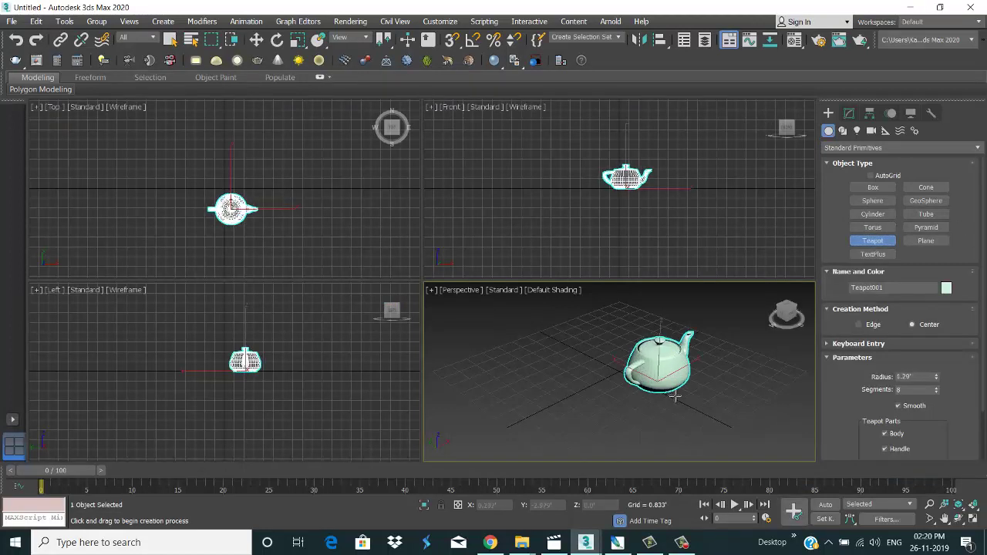
pyautogui.rightClick(671, 399)
pyautogui.click(467, 291)
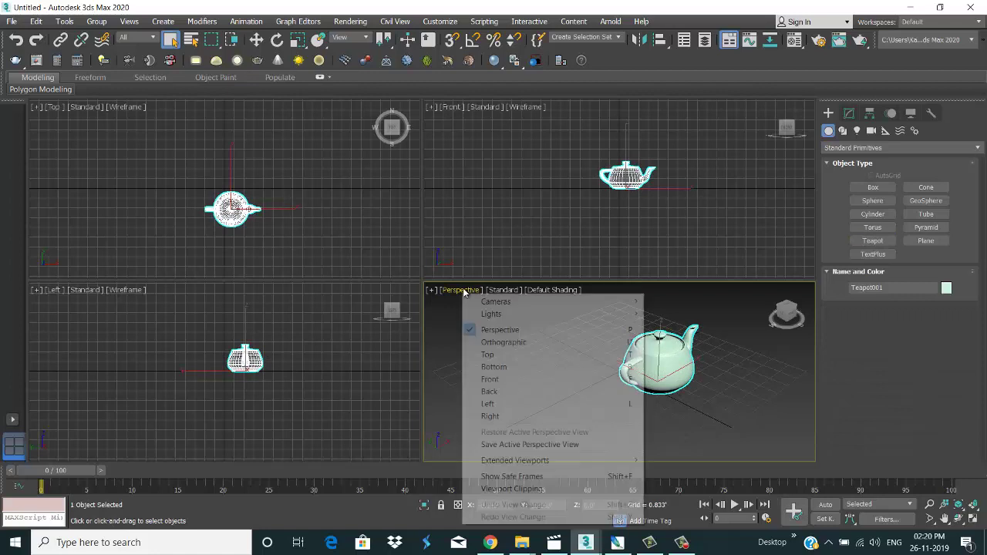
pyautogui.click(439, 307)
pyautogui.hotkey('alt', 'w')
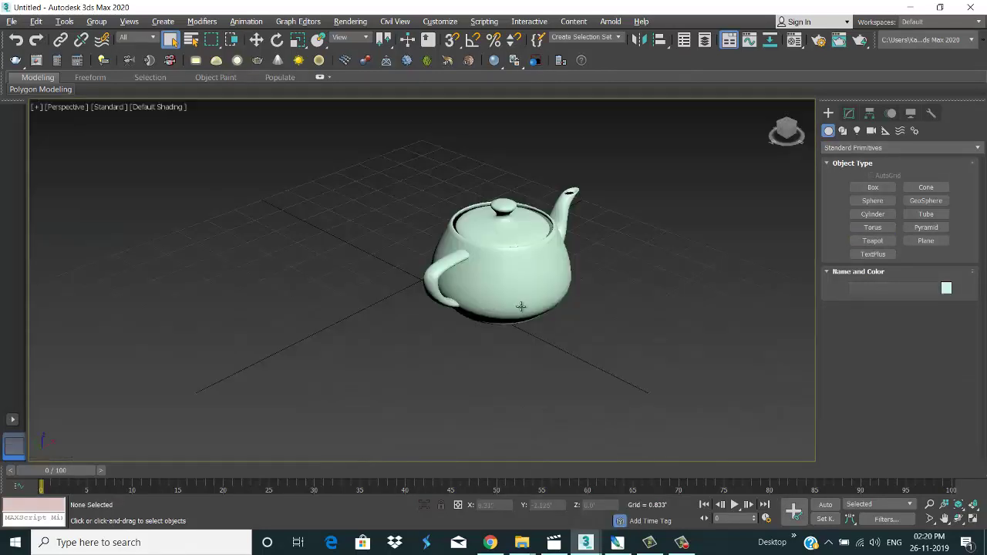
pyautogui.scroll(-5, 522, 301)
pyautogui.moveTo(555, 280)
pyautogui.keyDown('alt'); pyautogui.mouseDown(button='middle')
pyautogui.moveTo(571, 275)
pyautogui.moveTo(537, 295)
pyautogui.mouseUp(button='middle'); pyautogui.keyUp('alt')
# Raise the teapot above the grid and tilt it forward as if pouring
pyautogui.press('w')
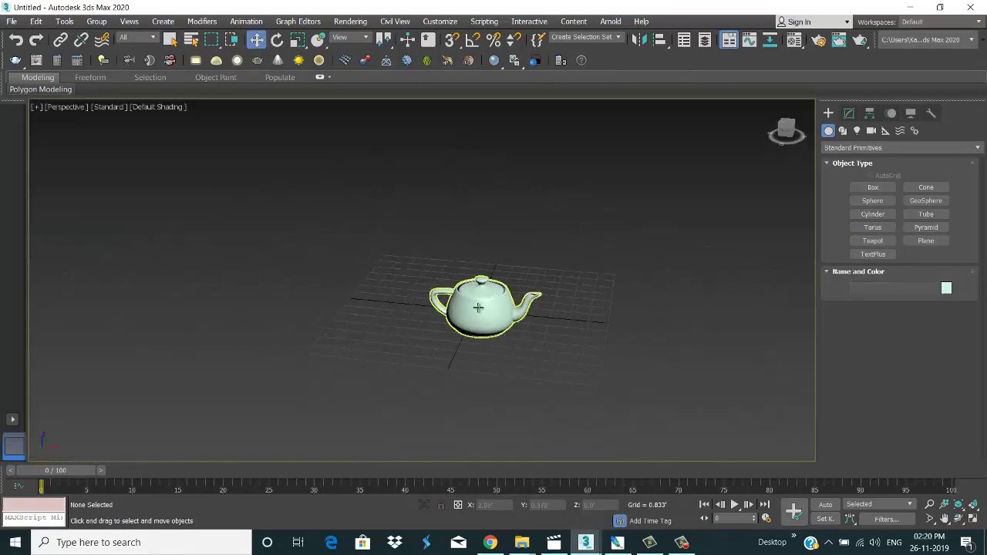
pyautogui.click(537, 296)
pyautogui.moveTo(538, 296)
pyautogui.mouseDown()
pyautogui.moveTo(553, 224)
pyautogui.moveTo(446, 219)
pyautogui.mouseUp()
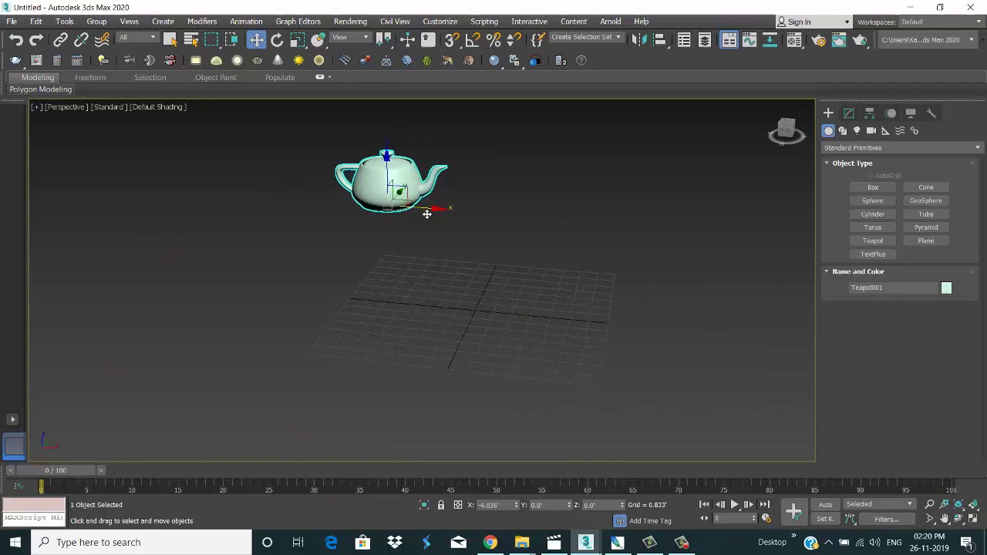
pyautogui.click(276, 42)
pyautogui.moveTo(421, 194); pyautogui.dragTo(455, 193)
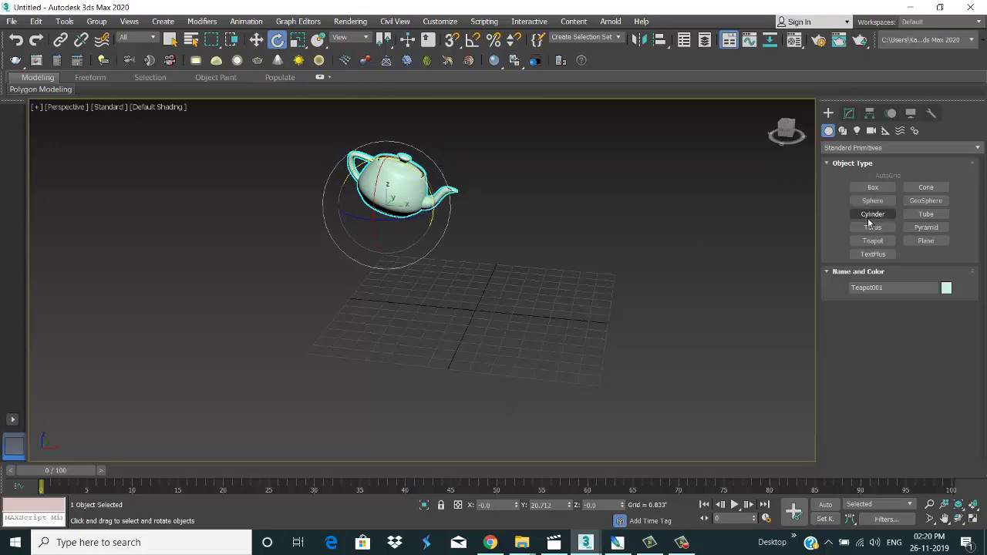
pyautogui.click(871, 215)
# Draw a cylinder beneath the teapot and convert it to an editable poly
pyautogui.moveTo(542, 309); pyautogui.dragTo(557, 311)
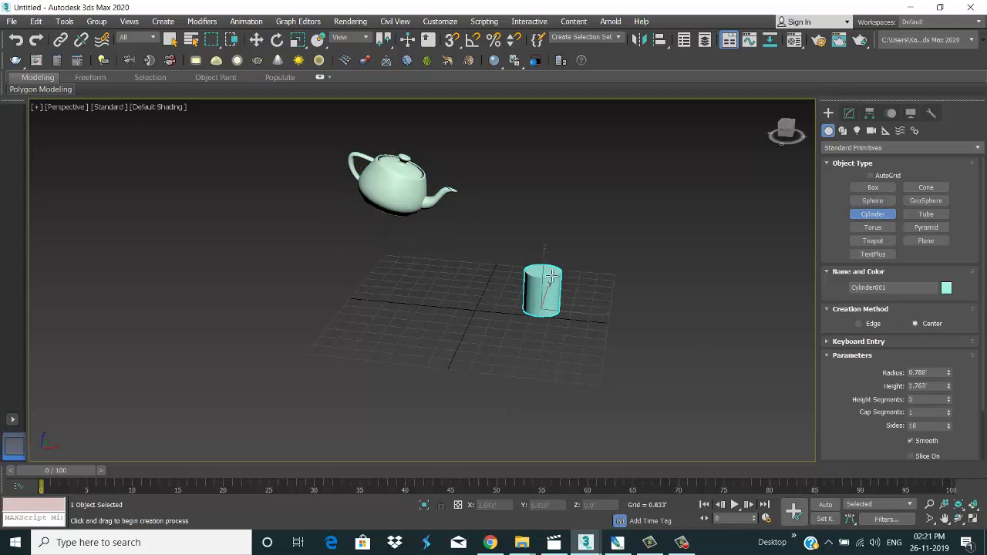
pyautogui.press('e')
pyautogui.press('z')
pyautogui.scroll(-2, 524, 284)
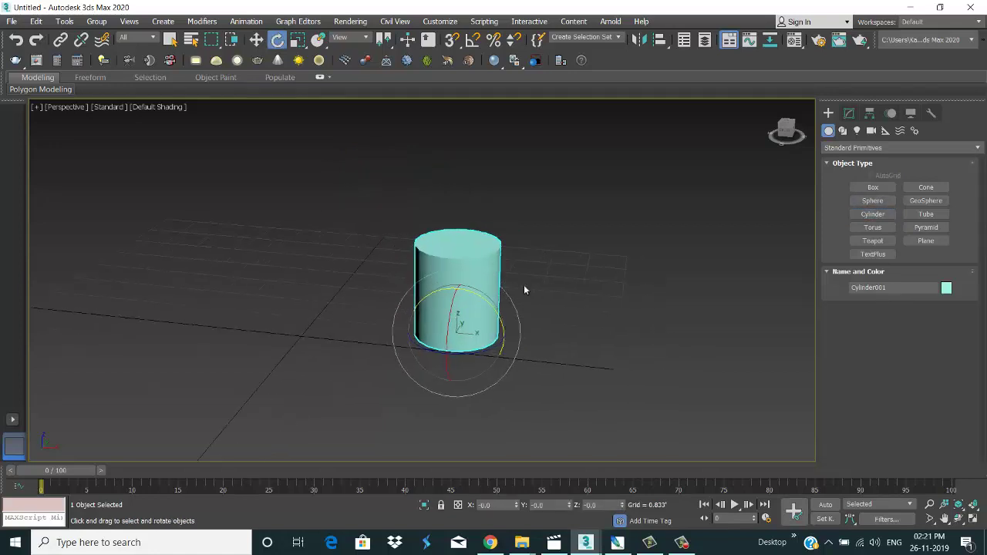
pyautogui.scroll(-3, 551, 346)
pyautogui.scroll(-3, 551, 346)
pyautogui.scroll(4, 552, 346)
pyautogui.rightClick(551, 346)
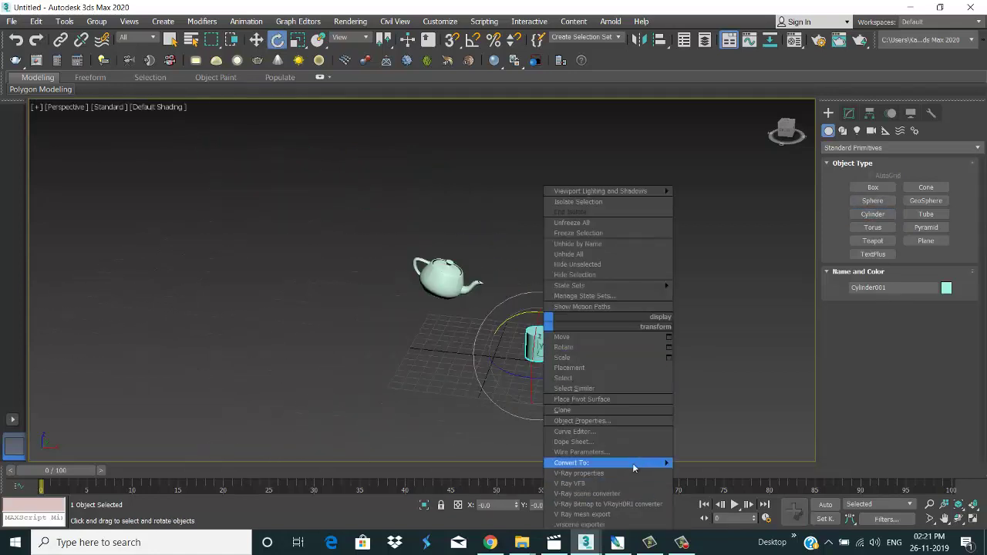
pyautogui.click(709, 473)
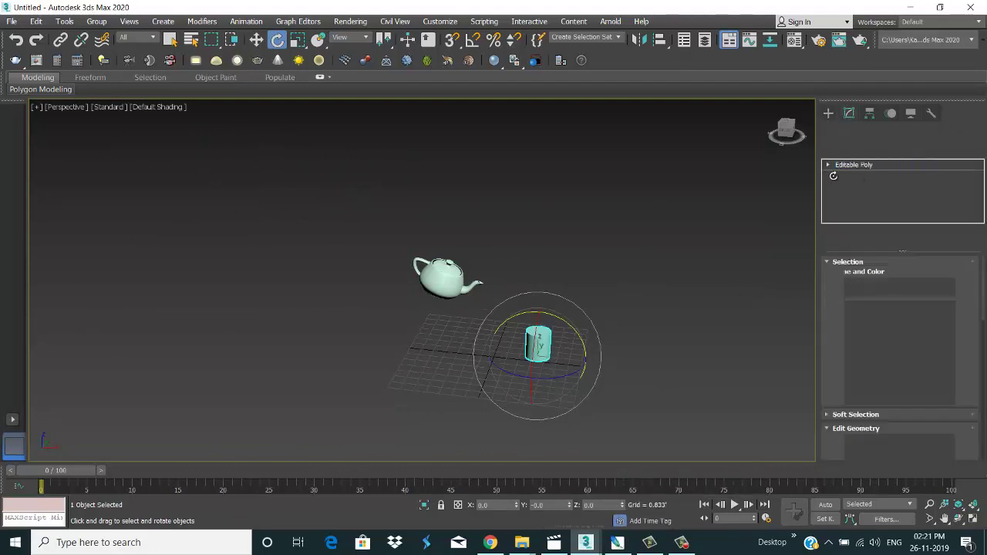
# Inset the cylinder's top polygon and extrude it downward to hollow out the cup
pyautogui.click(828, 165)
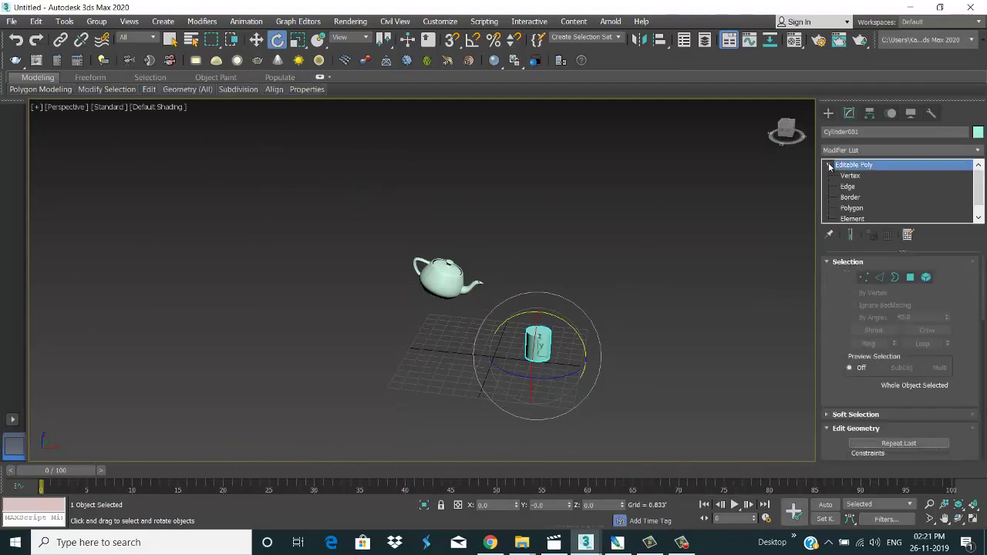
pyautogui.click(852, 208)
pyautogui.scroll(3, 577, 326)
pyautogui.click(498, 335)
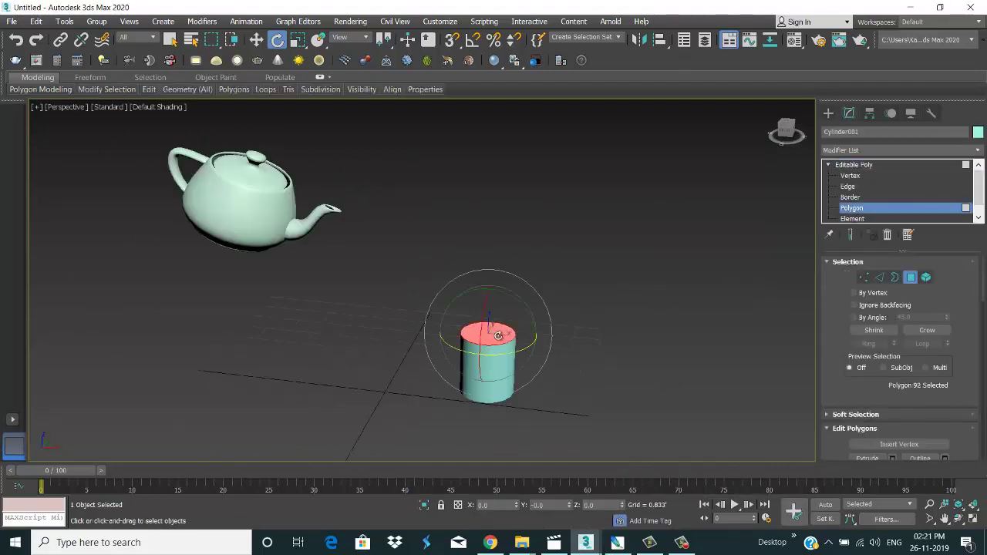
pyautogui.scroll(-2, 910, 378)
pyautogui.click(943, 389)
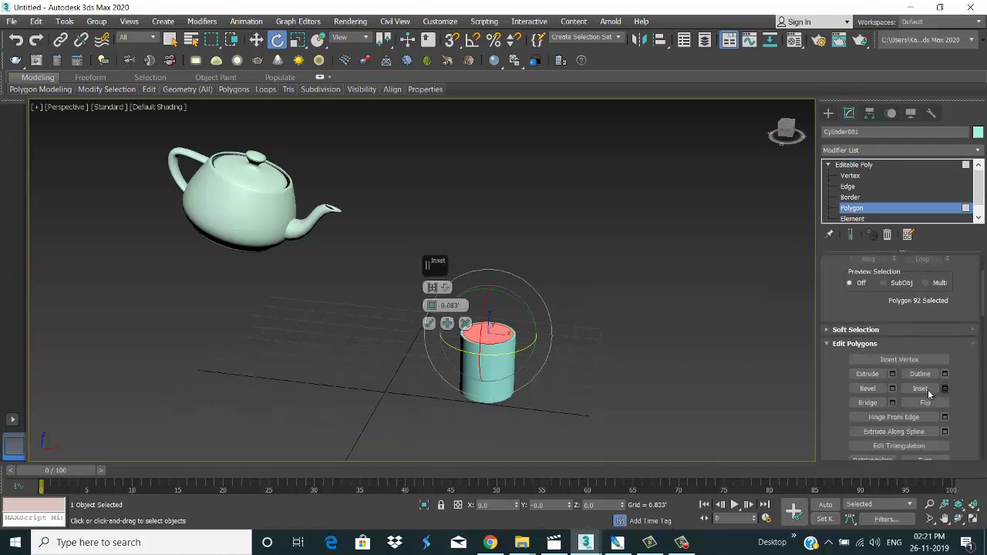
pyautogui.click(430, 324)
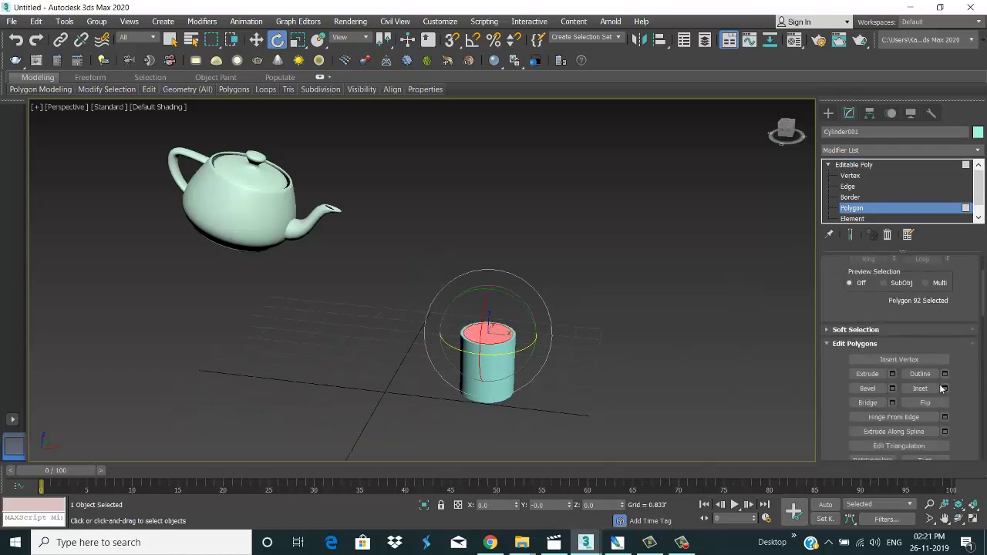
pyautogui.click(892, 374)
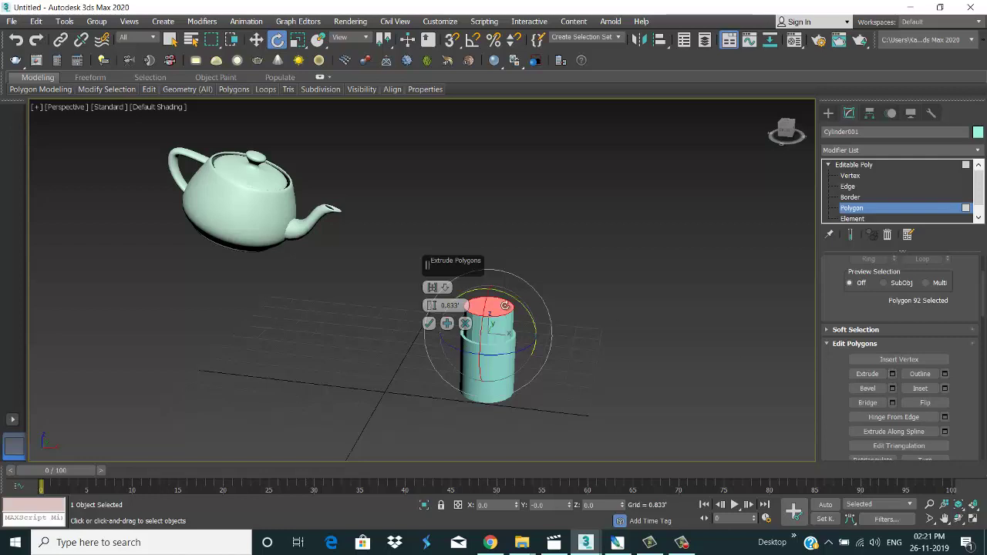
pyautogui.moveTo(432, 306); pyautogui.dragTo(434, 368)
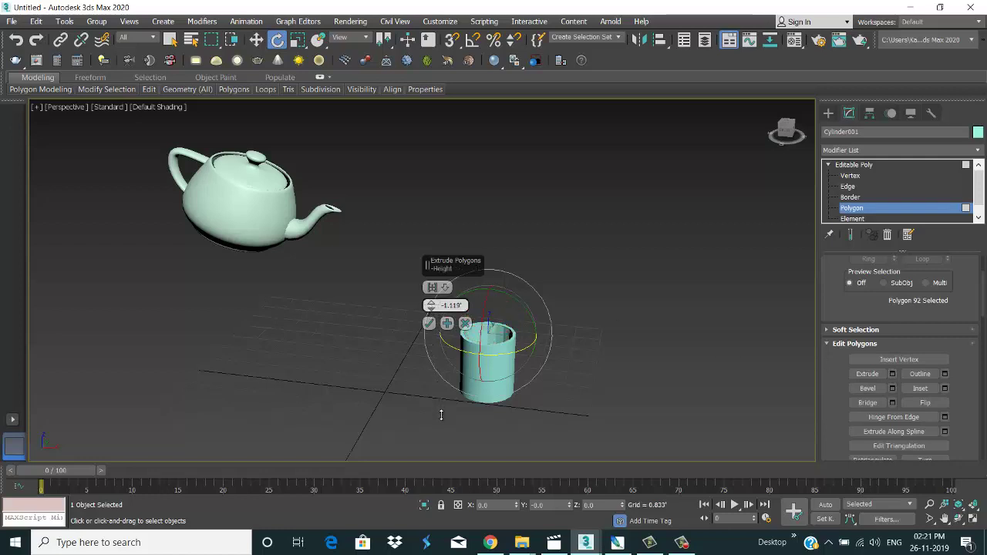
pyautogui.click(430, 324)
# In wireframe view, select the cup's inner floor face and move it lower
pyautogui.click(532, 273)
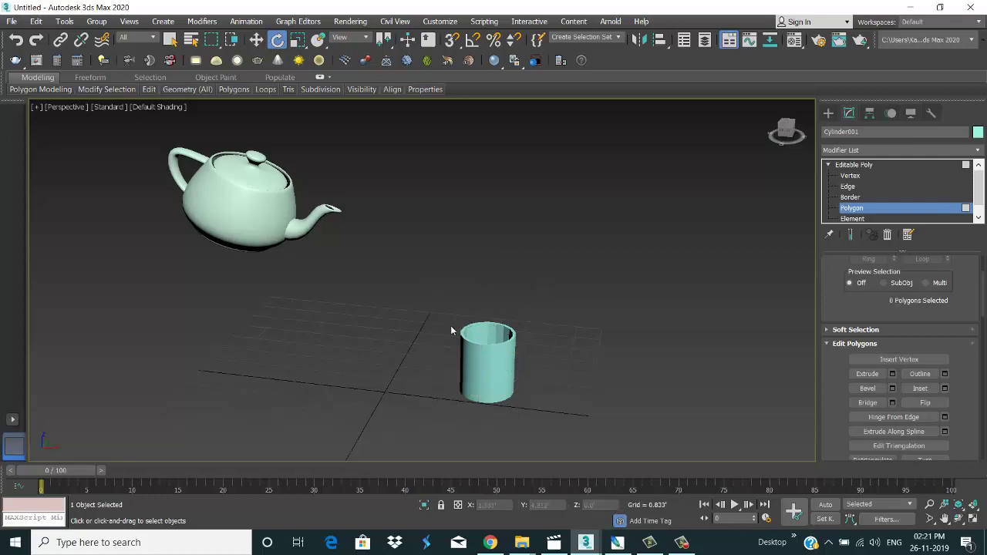
pyautogui.scroll(-3, 477, 327)
pyautogui.keyDown('alt'); pyautogui.moveTo(477, 327); pyautogui.dragTo(469, 355, button='middle'); pyautogui.keyUp('alt')
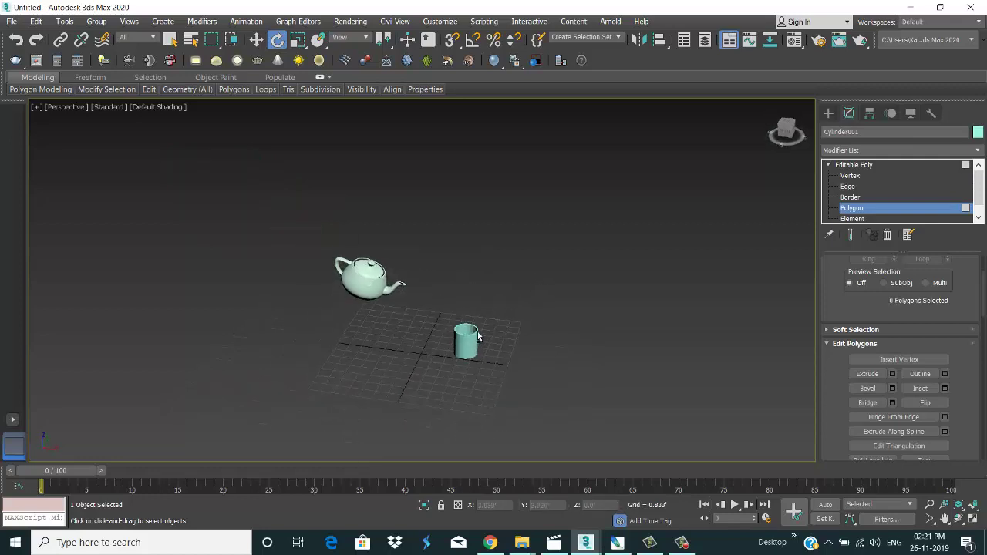
pyautogui.scroll(2, 465, 353)
pyautogui.click(465, 353)
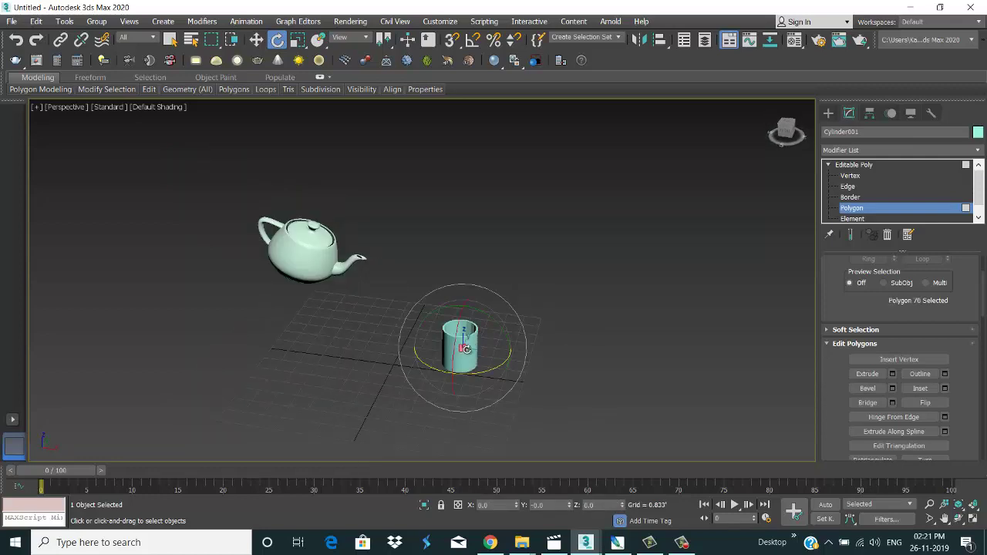
pyautogui.press('F3')
pyautogui.moveTo(502, 349)
pyautogui.keyDown('alt'); pyautogui.mouseDown(button='middle')
pyautogui.moveTo(520, 374)
pyautogui.moveTo(568, 363)
pyautogui.mouseUp(button='middle'); pyautogui.keyUp('alt')
pyautogui.scroll(5, 493, 361)
pyautogui.moveTo(576, 320)
pyautogui.keyDown('alt'); pyautogui.mouseDown(button='middle')
pyautogui.moveTo(432, 255)
pyautogui.moveTo(468, 199)
pyautogui.moveTo(467, 235)
pyautogui.mouseUp(button='middle'); pyautogui.keyUp('alt')
pyautogui.click(424, 239)
pyautogui.press('w')
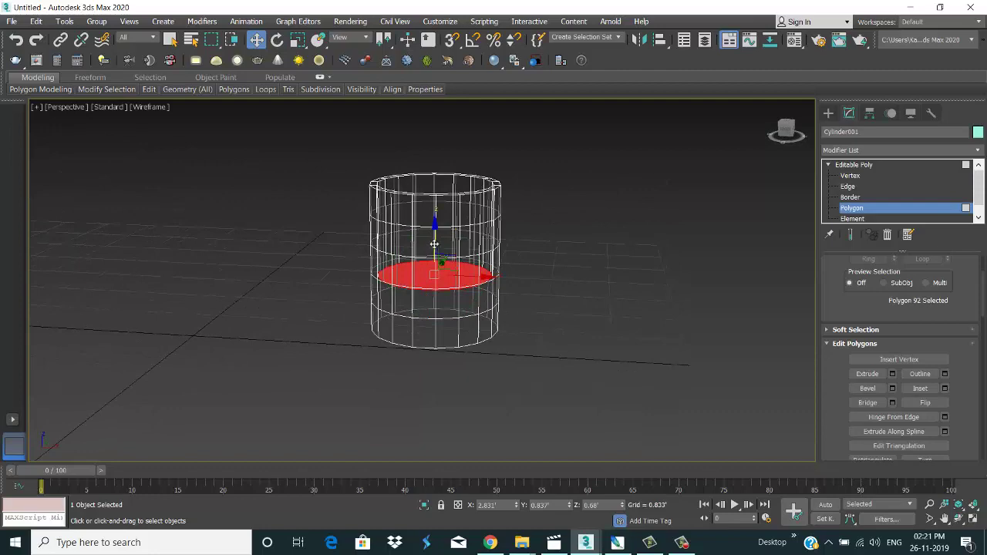
pyautogui.moveTo(434, 243); pyautogui.dragTo(434, 287)
# Exit polygon level, deselect the cup and return the view to shaded display
pyautogui.click(865, 168)
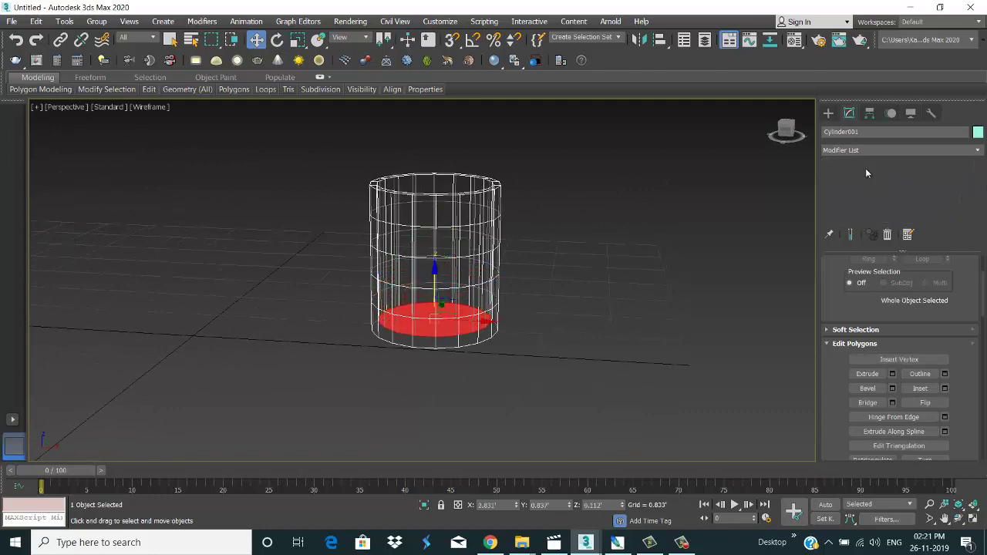
pyautogui.click(579, 228)
pyautogui.scroll(-5, 579, 228)
pyautogui.moveTo(580, 228)
pyautogui.keyDown('alt'); pyautogui.mouseDown(button='middle')
pyautogui.moveTo(481, 243)
pyautogui.moveTo(474, 214)
pyautogui.mouseUp(button='middle'); pyautogui.keyUp('alt')
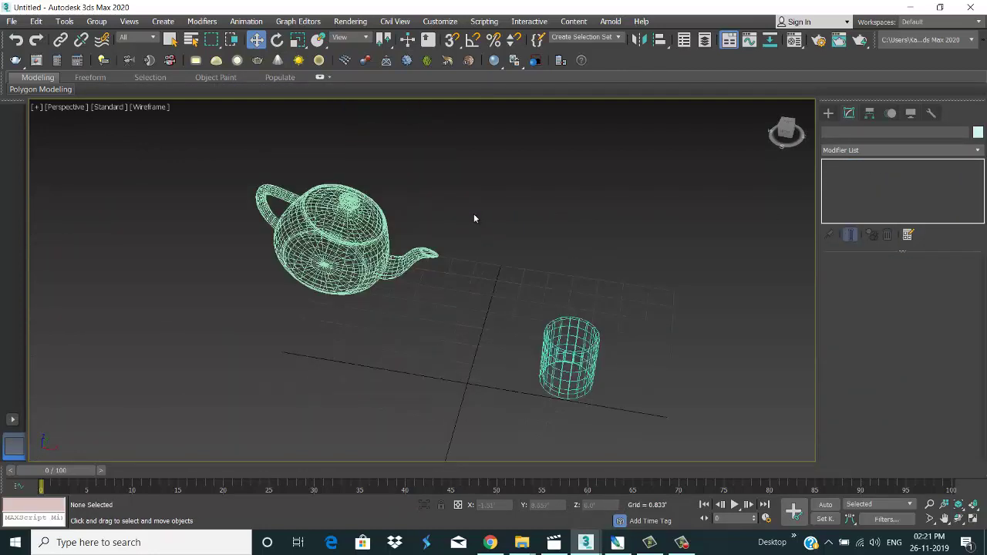
pyautogui.scroll(3, 473, 219)
pyautogui.scroll(-5, 481, 249)
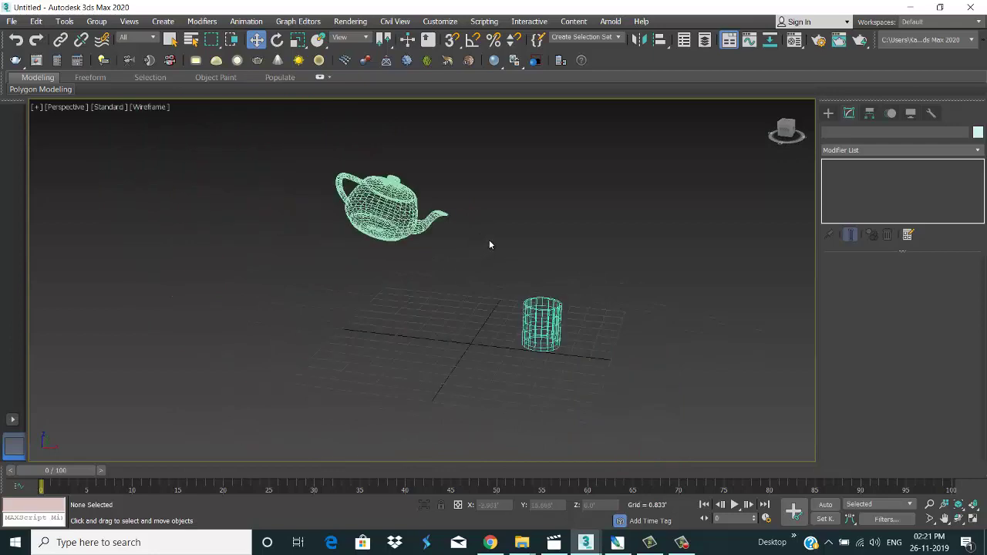
pyautogui.press('F3')
# Draw a new thin cylinder between the teapot and cup in wireframe view
pyautogui.click(828, 113)
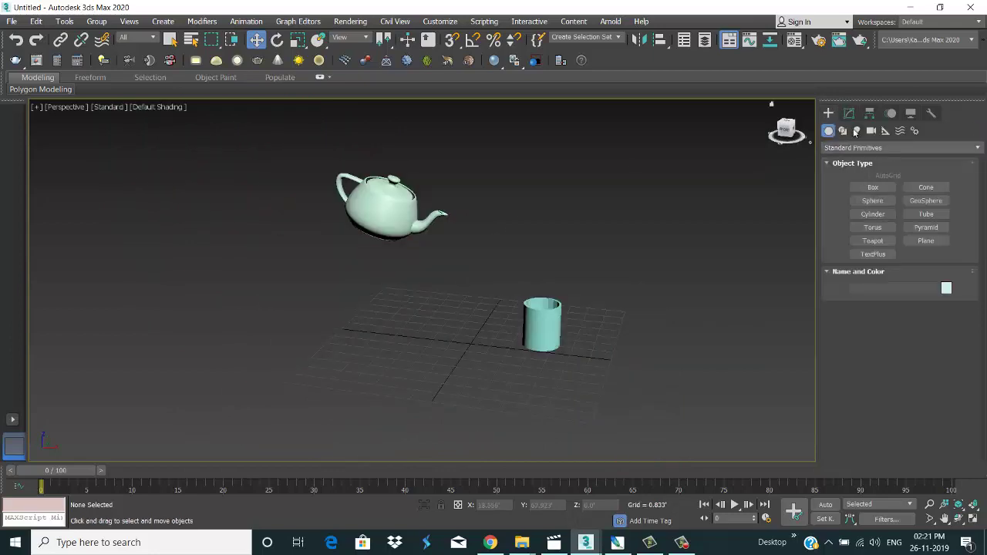
pyautogui.click(872, 214)
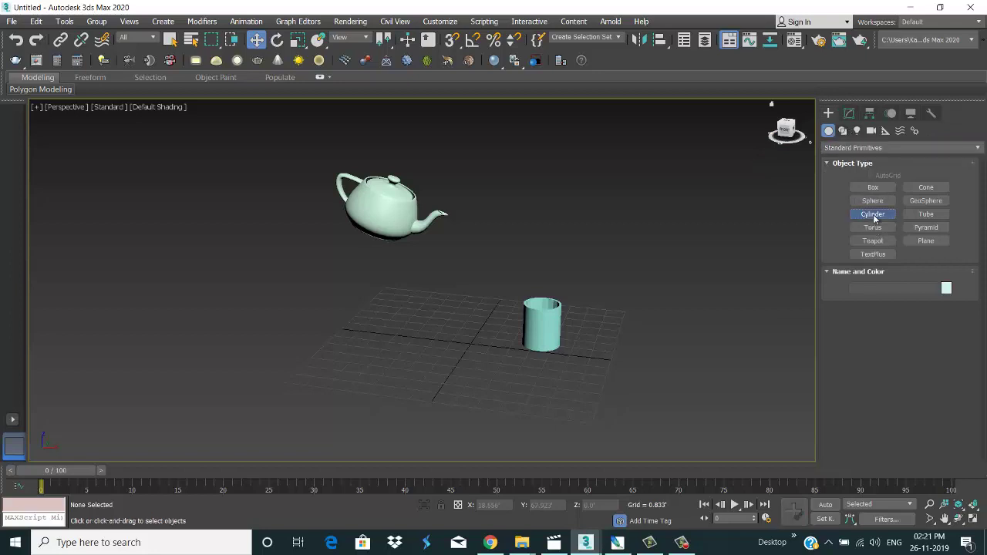
pyautogui.moveTo(460, 362); pyautogui.dragTo(460, 364)
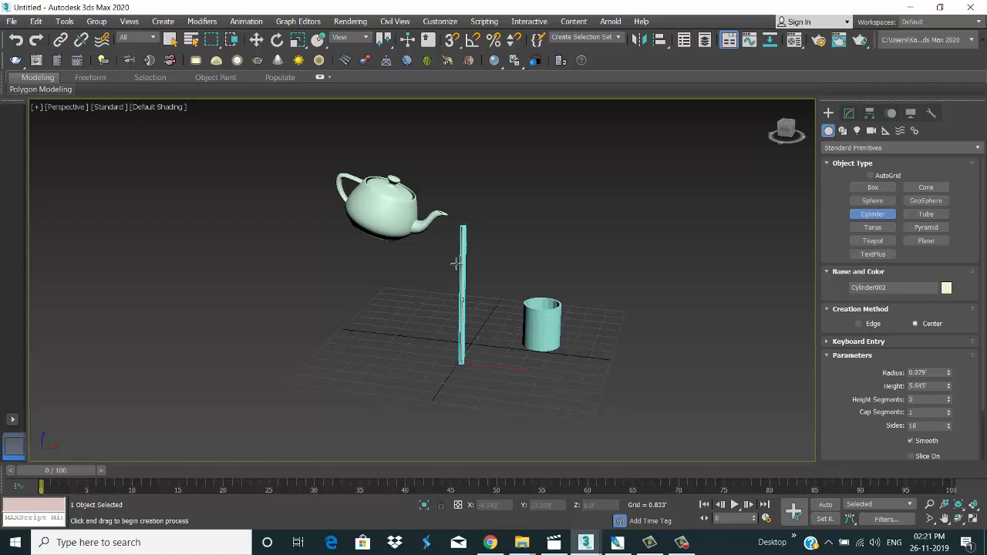
pyautogui.scroll(3, 457, 264)
pyautogui.scroll(-1, 501, 280)
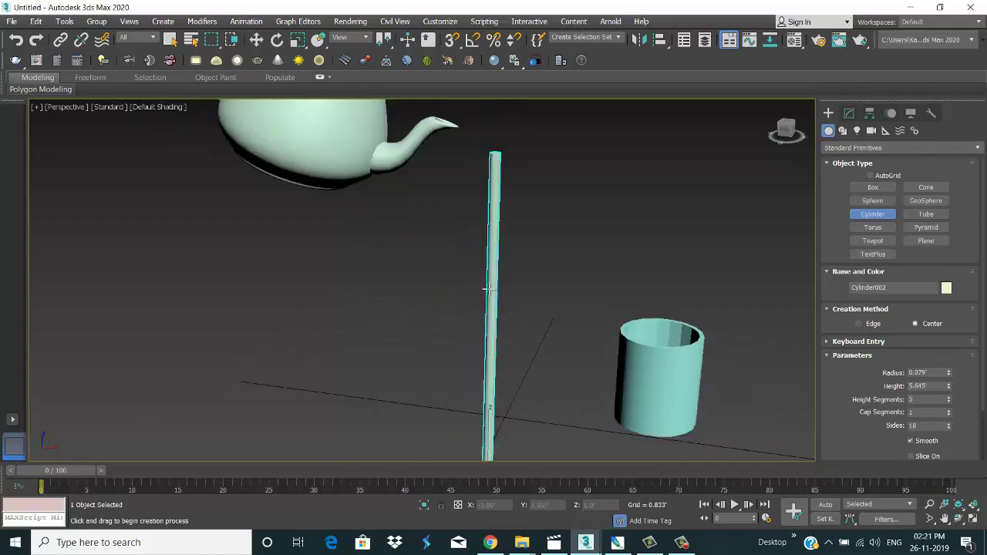
pyautogui.press('F3')
pyautogui.scroll(2, 509, 254)
pyautogui.scroll(2, 509, 253)
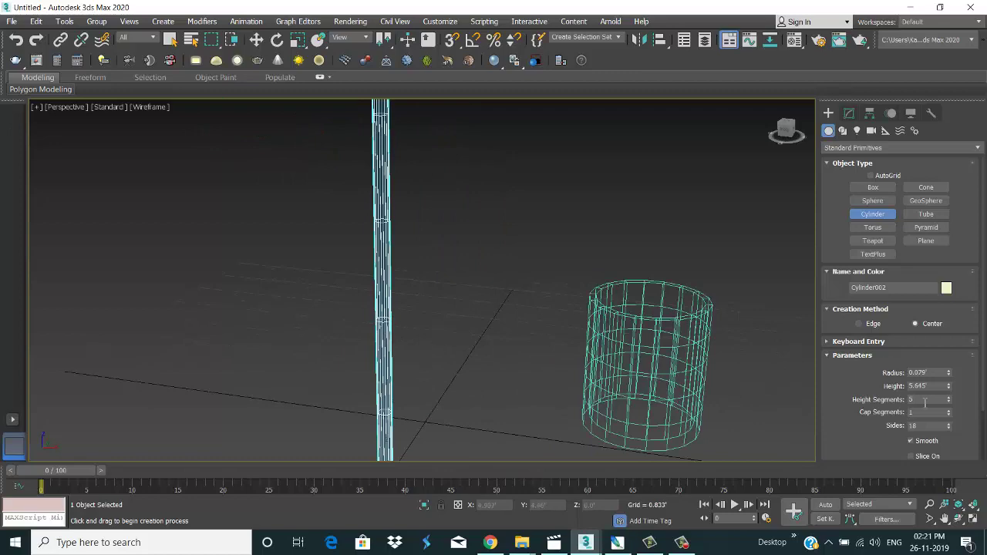
# Give the thin cylinder 70 height segments and exit cylinder creation
pyautogui.write('70')
pyautogui.press('Return')
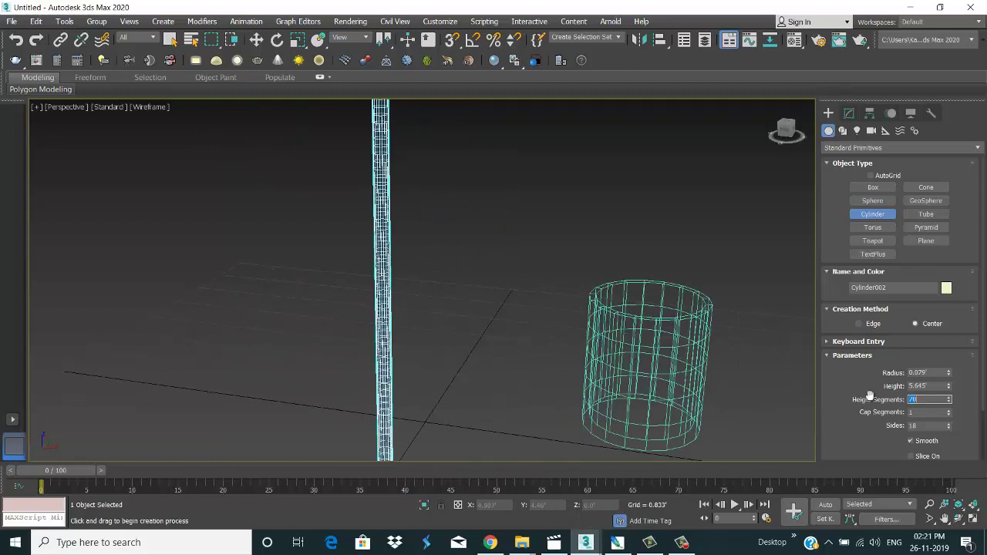
pyautogui.scroll(-3, 485, 251)
pyautogui.scroll(-1, 506, 225)
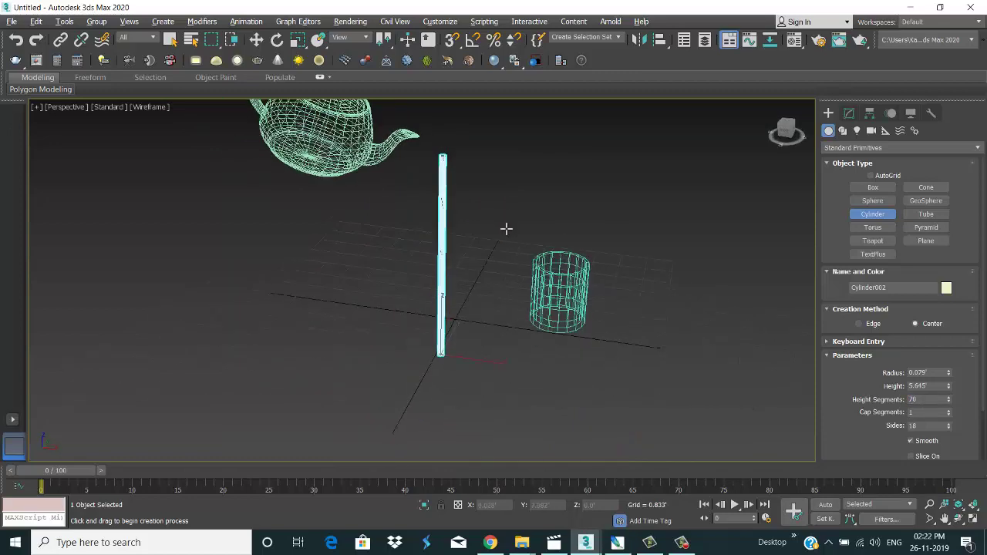
pyautogui.scroll(-1, 498, 249)
pyautogui.scroll(-2, 492, 253)
pyautogui.moveTo(492, 253)
pyautogui.keyDown('alt'); pyautogui.mouseDown(button='middle')
pyautogui.moveTo(375, 251)
pyautogui.moveTo(511, 262)
pyautogui.moveTo(381, 241)
pyautogui.mouseUp(button='middle'); pyautogui.keyUp('alt')
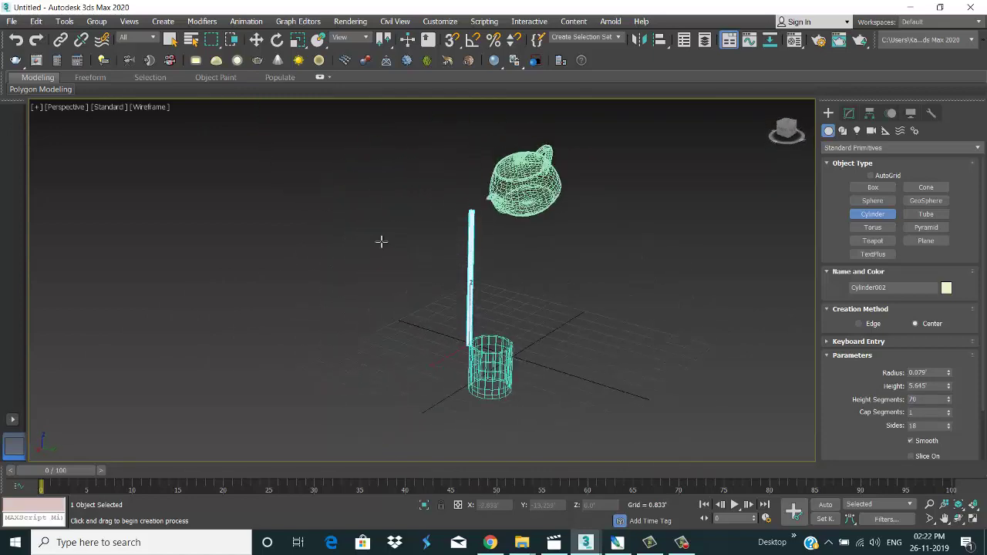
pyautogui.keyDown('alt'); pyautogui.moveTo(490, 251); pyautogui.dragTo(589, 258, button='middle'); pyautogui.keyUp('alt')
pyautogui.rightClick(727, 189)
pyautogui.click(509, 237)
# Switch to edged-faces shading and move the thin pole to the left
pyautogui.scroll(5, 509, 237)
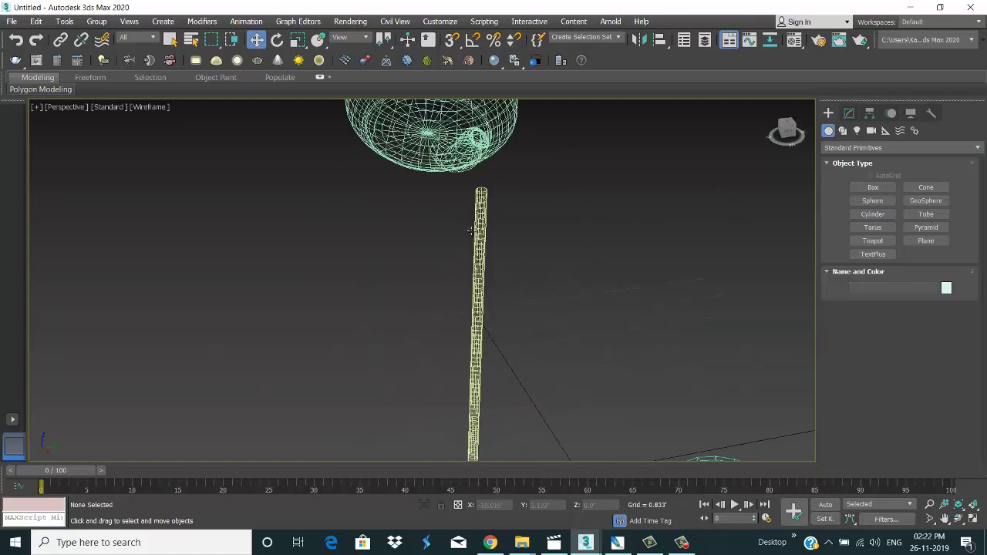
pyautogui.moveTo(509, 237)
pyautogui.keyDown('alt'); pyautogui.mouseDown(button='middle')
pyautogui.moveTo(564, 236)
pyautogui.moveTo(528, 260)
pyautogui.mouseUp(button='middle'); pyautogui.keyUp('alt')
pyautogui.scroll(-5, 563, 236)
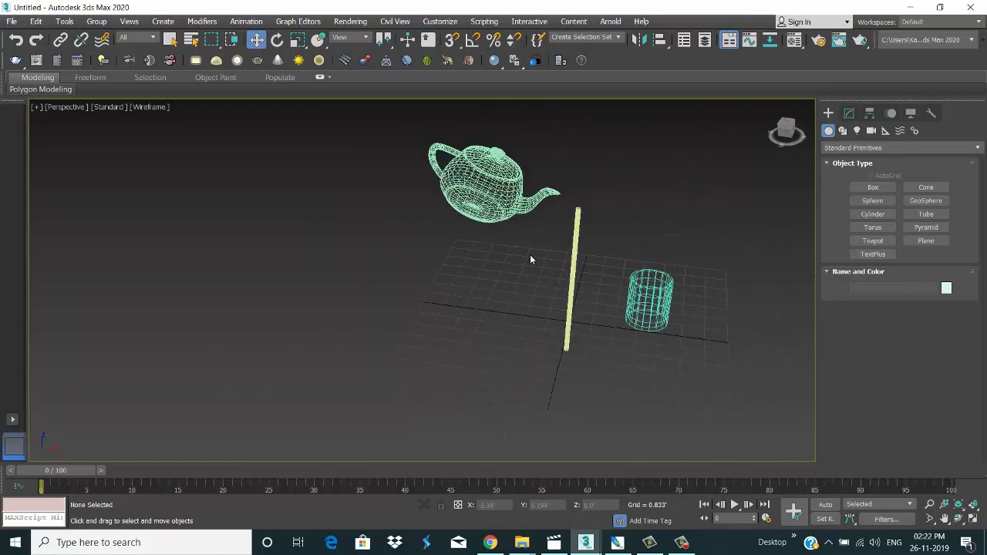
pyautogui.press('F4')
pyautogui.moveTo(606, 228); pyautogui.dragTo(556, 221, button='middle')
pyautogui.click(521, 249)
pyautogui.keyDown('alt'); pyautogui.moveTo(522, 249); pyautogui.dragTo(540, 255, button='middle'); pyautogui.keyUp('alt')
pyautogui.moveTo(543, 328); pyautogui.dragTo(690, 355)
# Move the cup to the left and nudge it into place under the pour
pyautogui.click(639, 351)
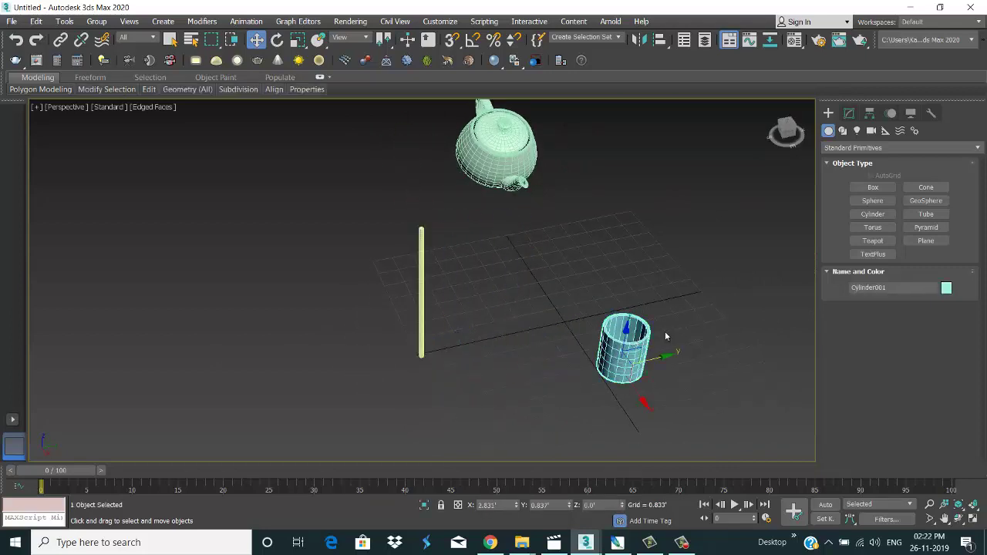
pyautogui.keyDown('alt'); pyautogui.moveTo(640, 351); pyautogui.dragTo(655, 359, button='middle'); pyautogui.keyUp('alt')
pyautogui.moveTo(664, 365); pyautogui.dragTo(595, 364)
pyautogui.moveTo(602, 324)
pyautogui.keyDown('alt'); pyautogui.mouseDown(button='middle')
pyautogui.moveTo(611, 300)
pyautogui.moveTo(692, 294)
pyautogui.moveTo(686, 307)
pyautogui.mouseUp(button='middle'); pyautogui.keyUp('alt')
# Tilt the teapot a further 37.378° about Y so the spout points down
pyautogui.click(472, 189)
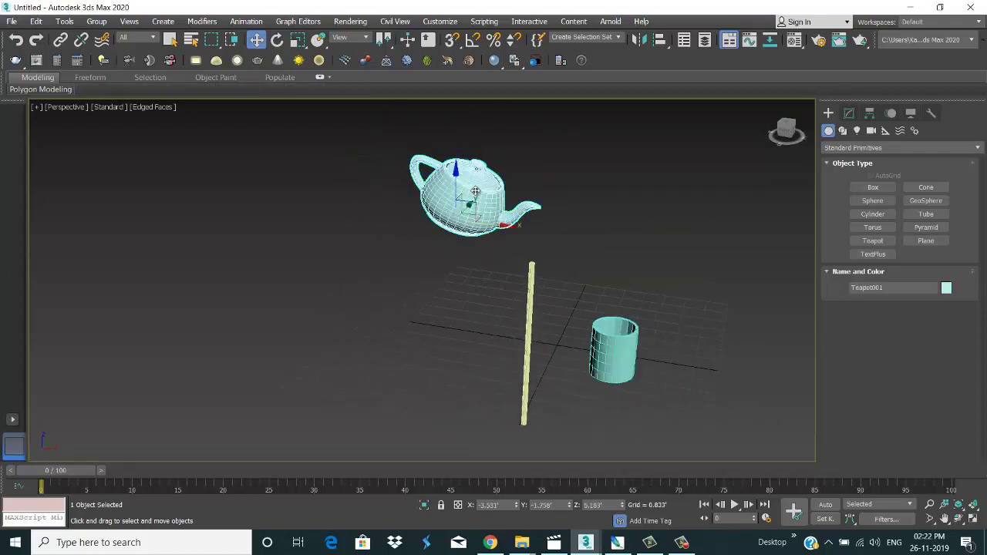
pyautogui.click(278, 41)
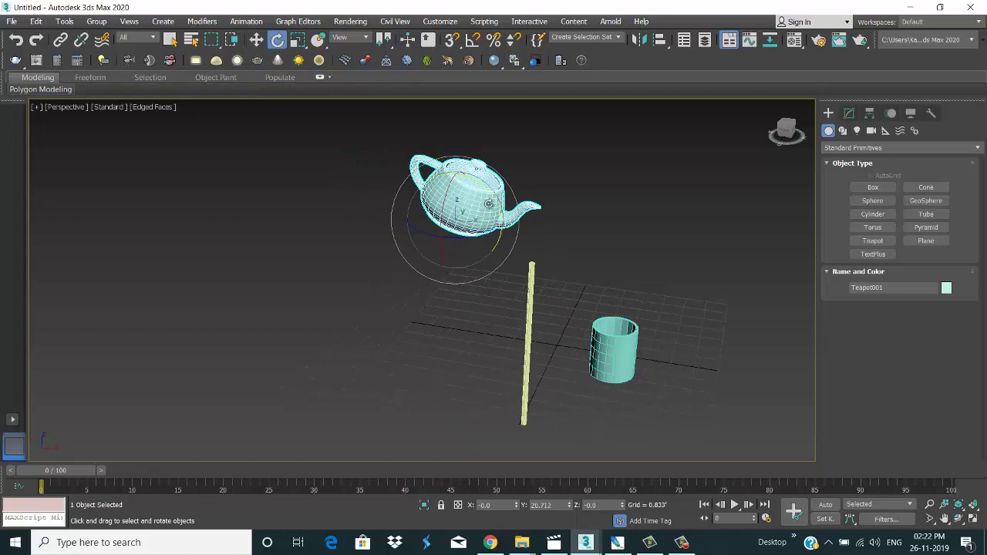
pyautogui.moveTo(488, 203); pyautogui.dragTo(556, 239)
pyautogui.moveTo(578, 257)
pyautogui.keyDown('alt'); pyautogui.mouseDown(button='middle')
pyautogui.moveTo(456, 266)
pyautogui.moveTo(473, 265)
pyautogui.mouseUp(button='middle'); pyautogui.keyUp('alt')
# Choose the Line spline tool and switch to the Front view framing the teapot
pyautogui.click(843, 130)
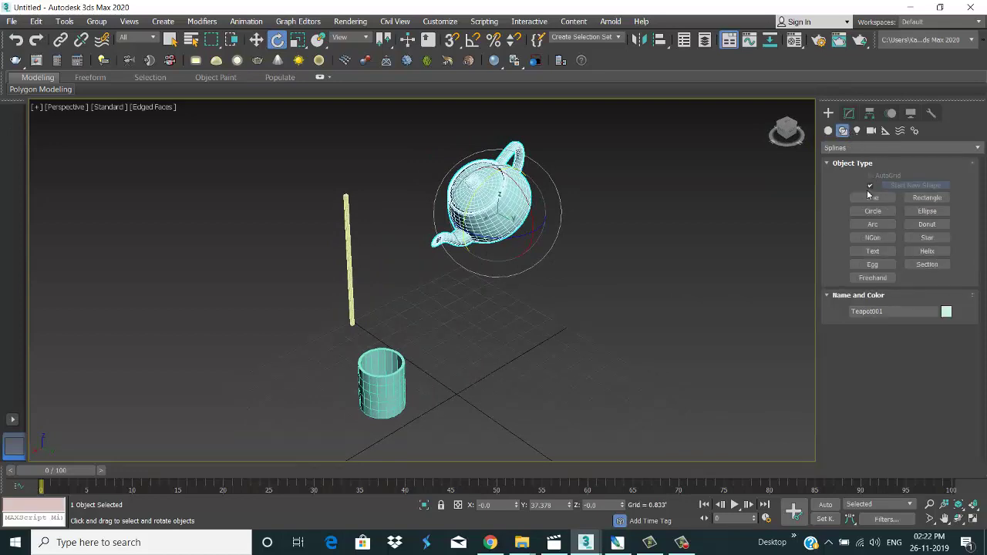
pyautogui.click(869, 197)
pyautogui.press('l')
pyautogui.press('z')
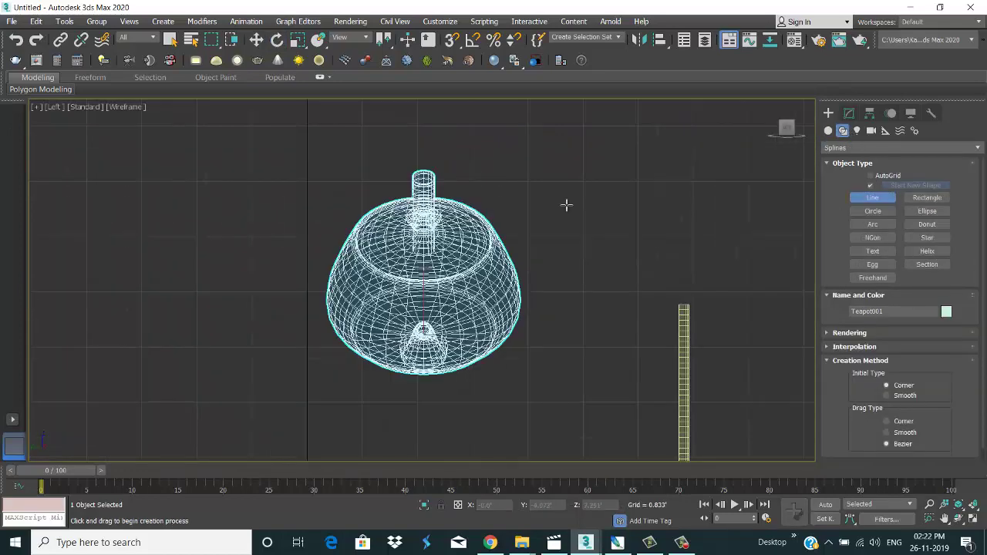
pyautogui.press('f')
pyautogui.scroll(-2, 573, 212)
pyautogui.scroll(3, 524, 207)
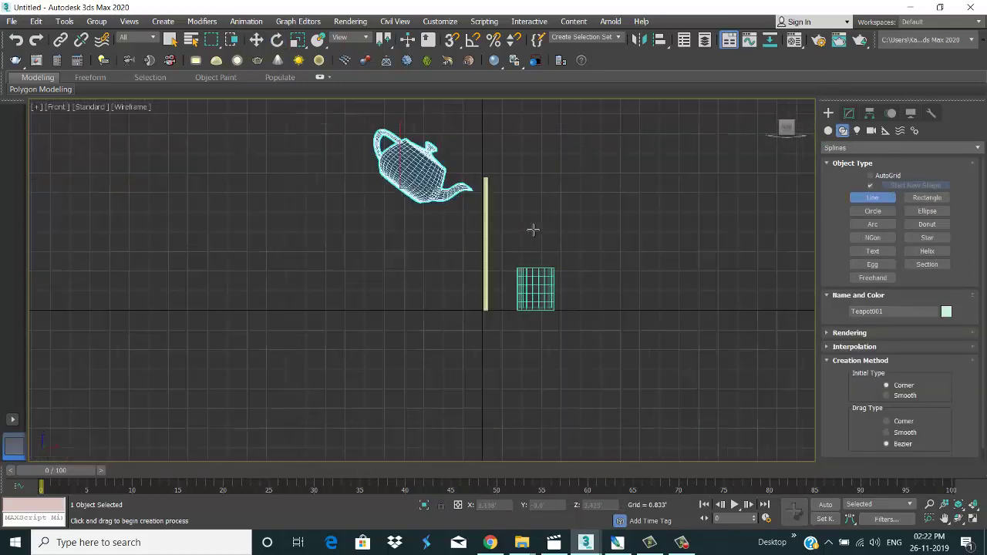
# Draw the Line001 path from the spout, arcing over and dropping into the cup
pyautogui.click(461, 187)
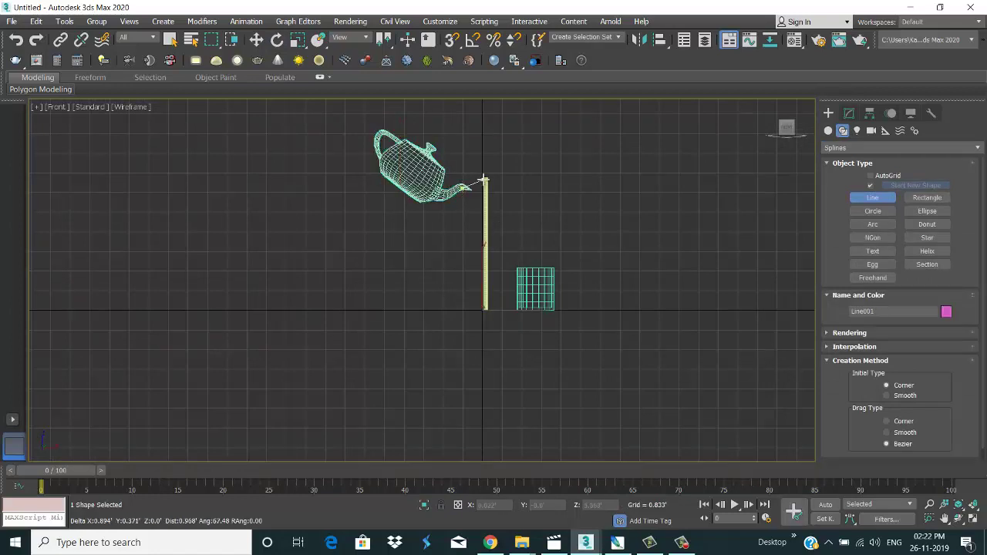
pyautogui.click(520, 184)
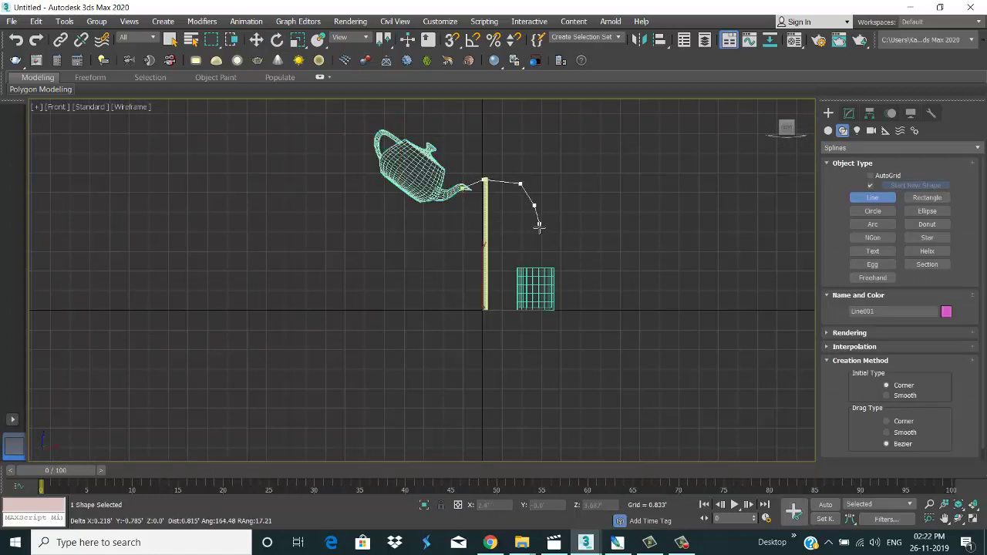
pyautogui.click(539, 232)
pyautogui.click(539, 260)
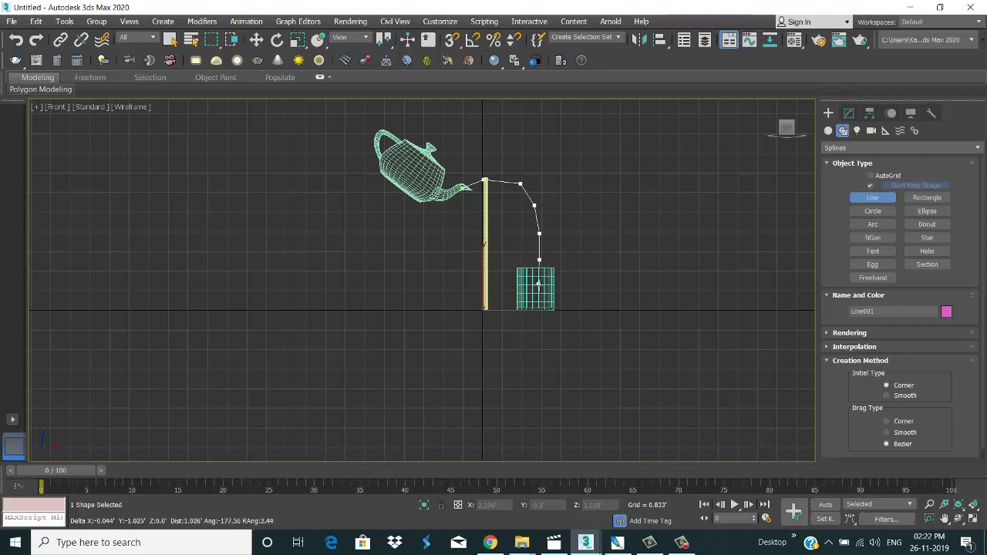
pyautogui.rightClick(538, 299)
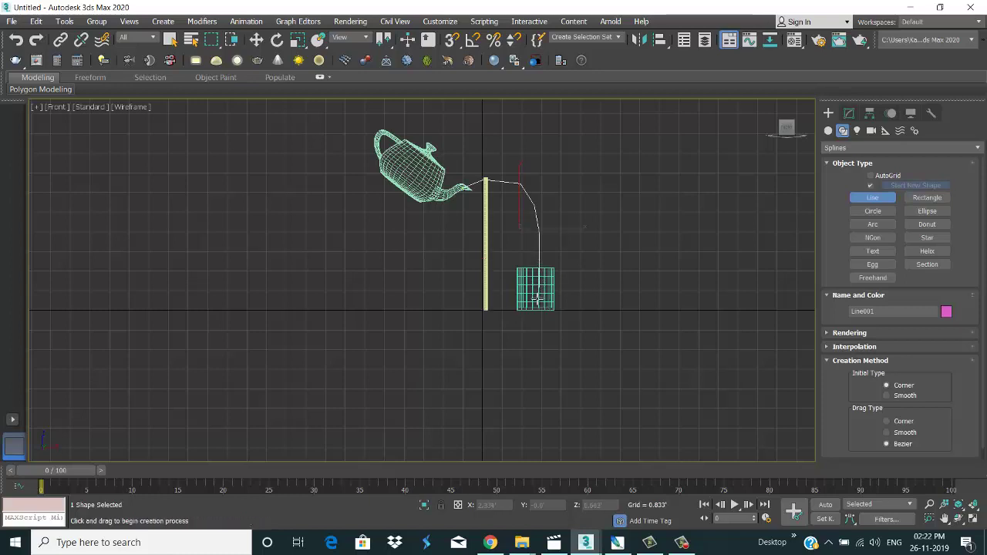
pyautogui.press('e')
pyautogui.click(850, 114)
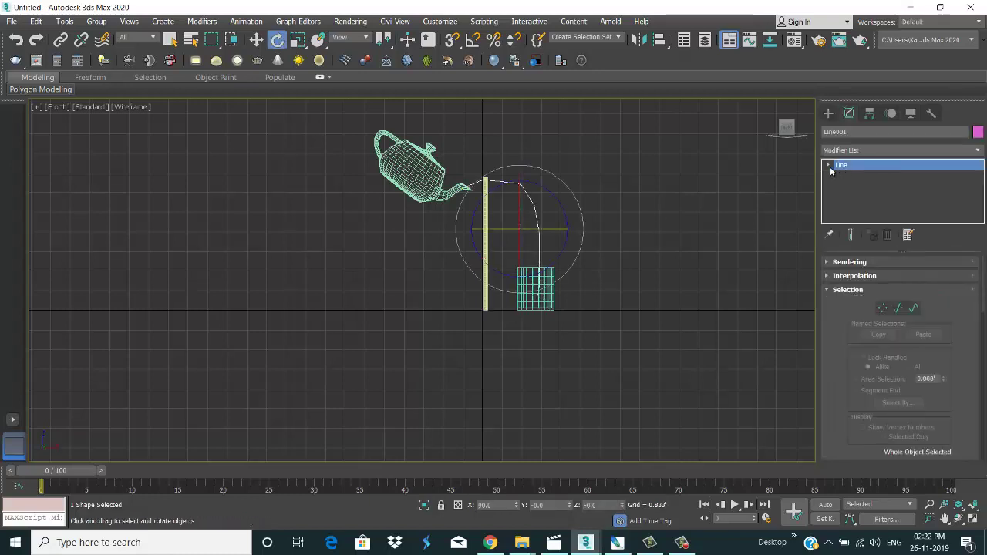
# At Vertex level, set all of Line001's vertices to Smooth
pyautogui.click(828, 164)
pyautogui.click(850, 175)
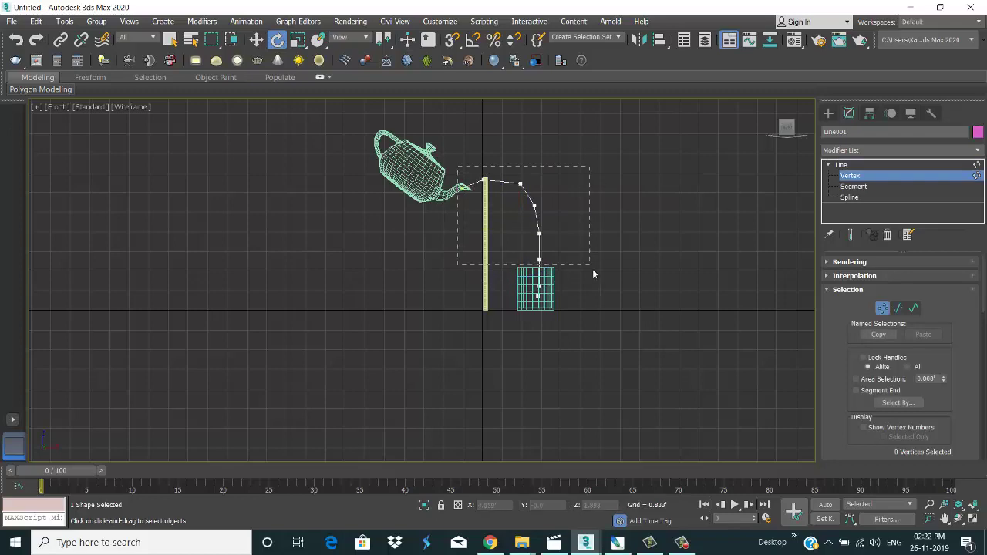
pyautogui.moveTo(592, 273); pyautogui.dragTo(590, 279)
pyautogui.rightClick(530, 222)
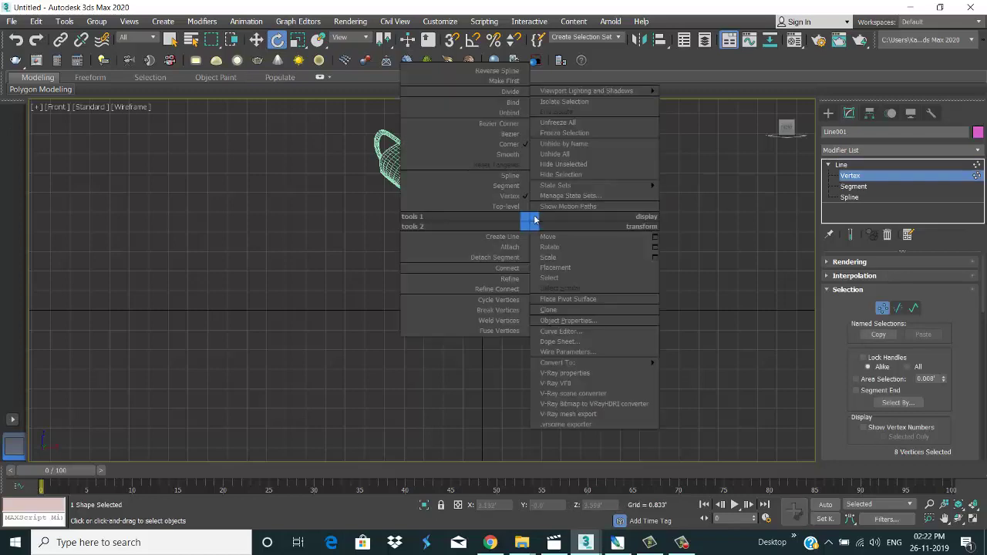
pyautogui.click(508, 155)
pyautogui.click(603, 149)
# Select vertices 3–5 and lower vertex 5 slightly so the path falls into the cup
pyautogui.scroll(5, 543, 176)
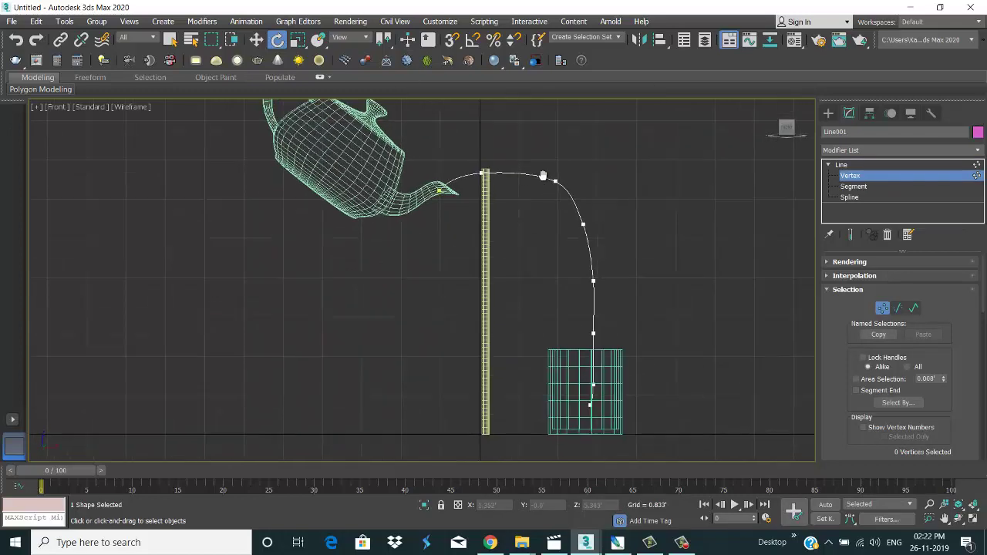
pyautogui.moveTo(543, 176); pyautogui.dragTo(543, 158, button='middle')
pyautogui.click(554, 164)
pyautogui.press('w')
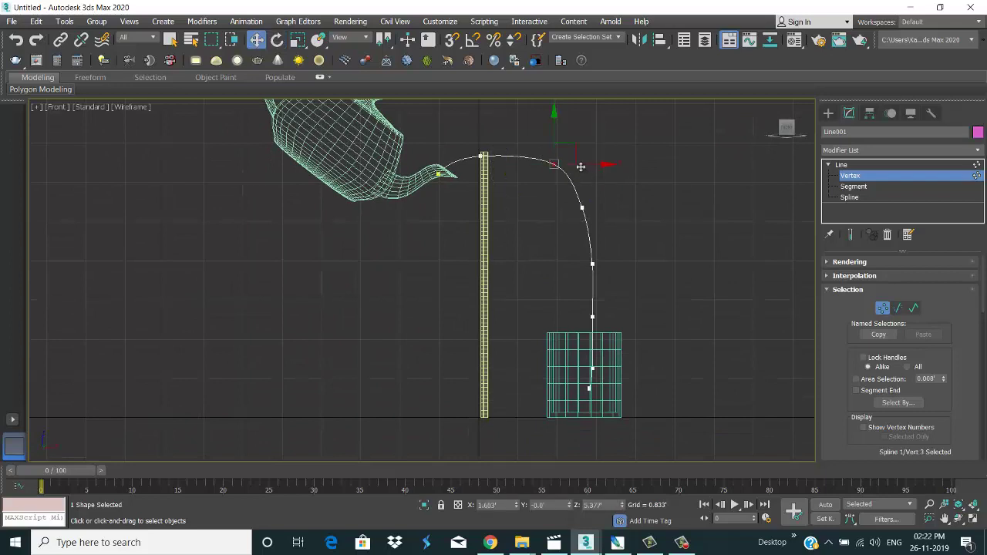
pyautogui.click(571, 155)
pyautogui.click(554, 163)
pyautogui.click(582, 206)
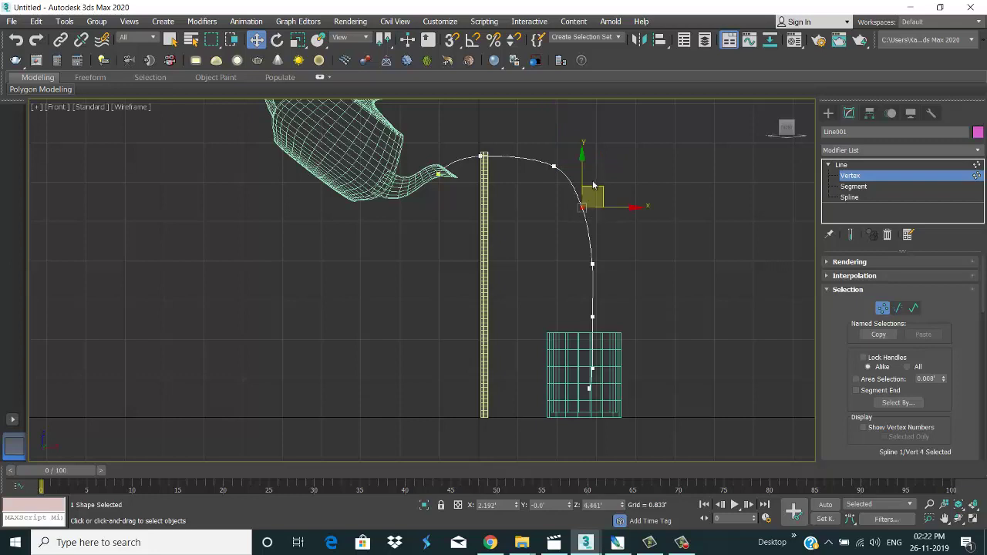
pyautogui.click(592, 263)
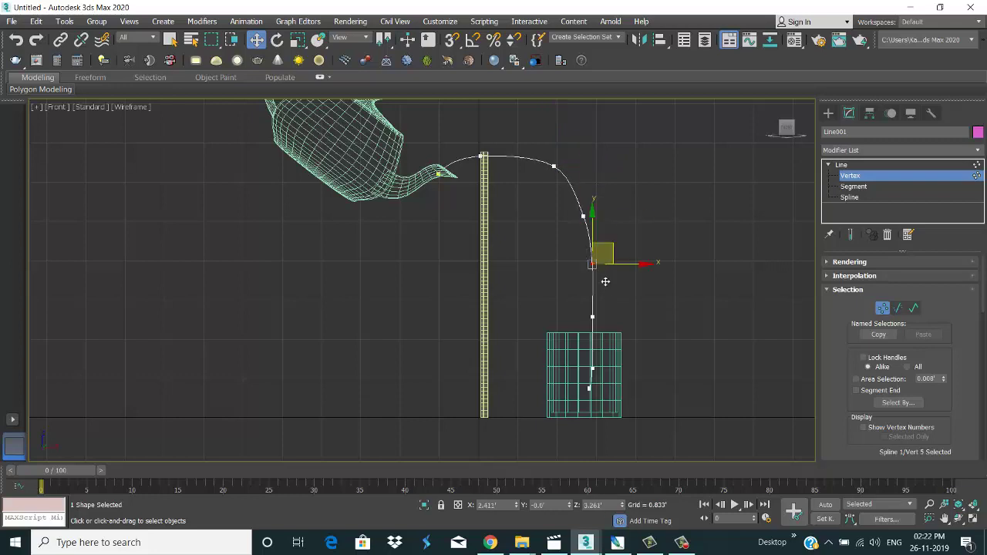
pyautogui.moveTo(609, 249); pyautogui.dragTo(608, 255)
pyautogui.click(541, 199)
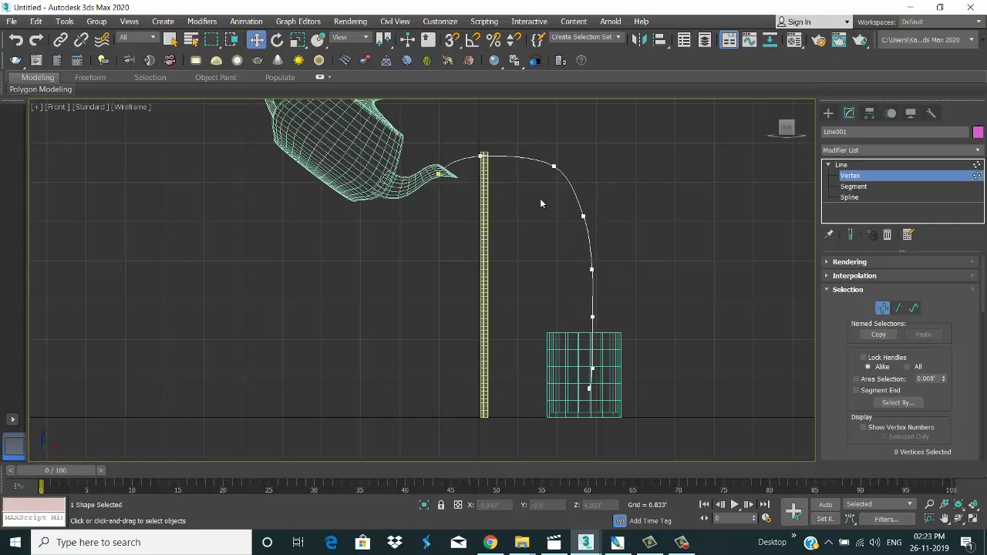
pyautogui.click(841, 164)
# Add a Path Deform Binding (WSM) to the thin cylinder and pick Line001 as its path
pyautogui.click(456, 276)
pyautogui.click(485, 288)
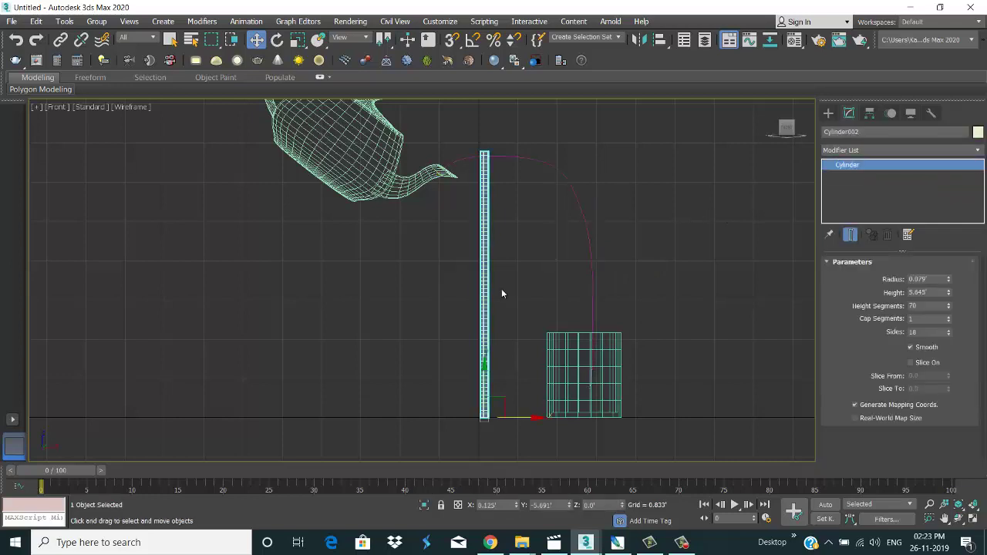
pyautogui.click(871, 149)
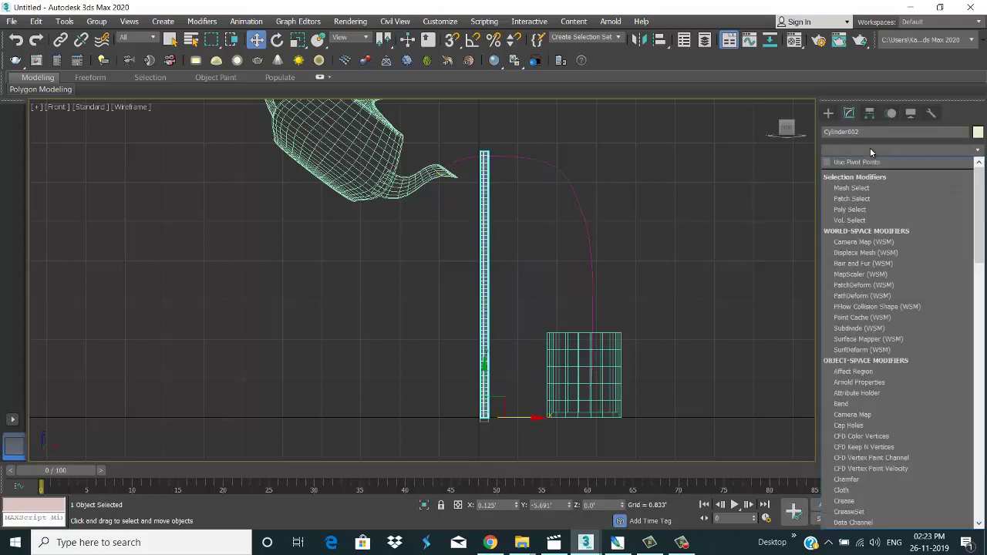
pyautogui.press('p')
pyautogui.press('p')
pyautogui.press('p')
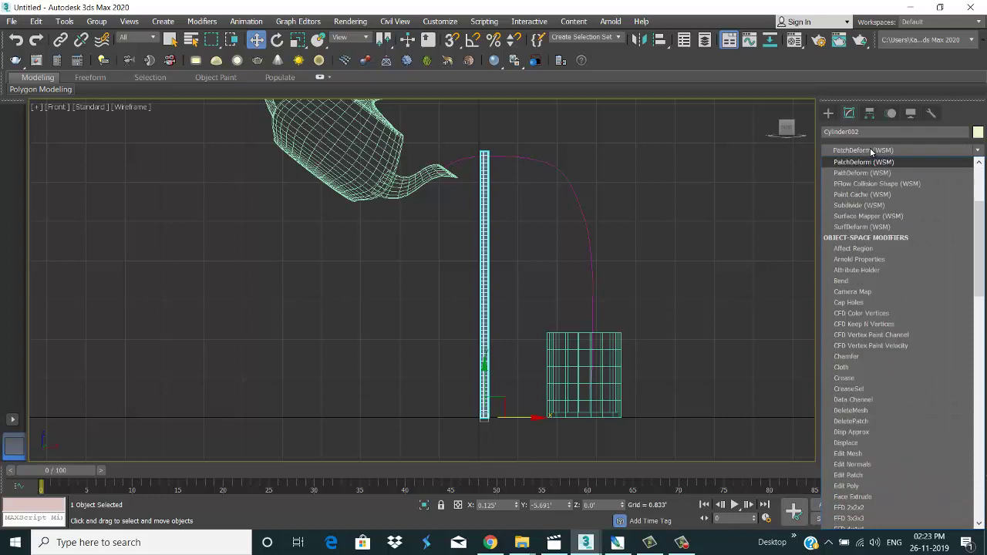
pyautogui.press('p')
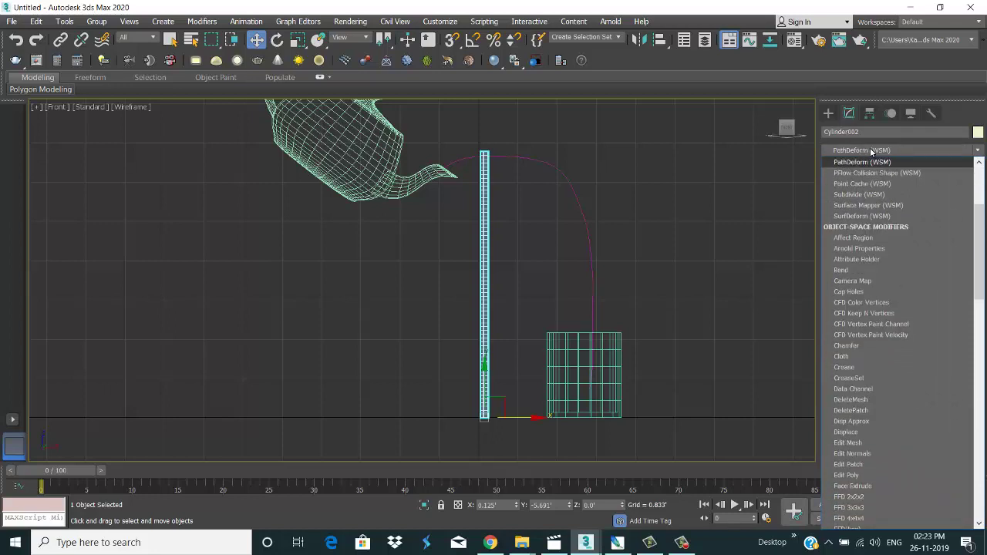
pyautogui.press('Return')
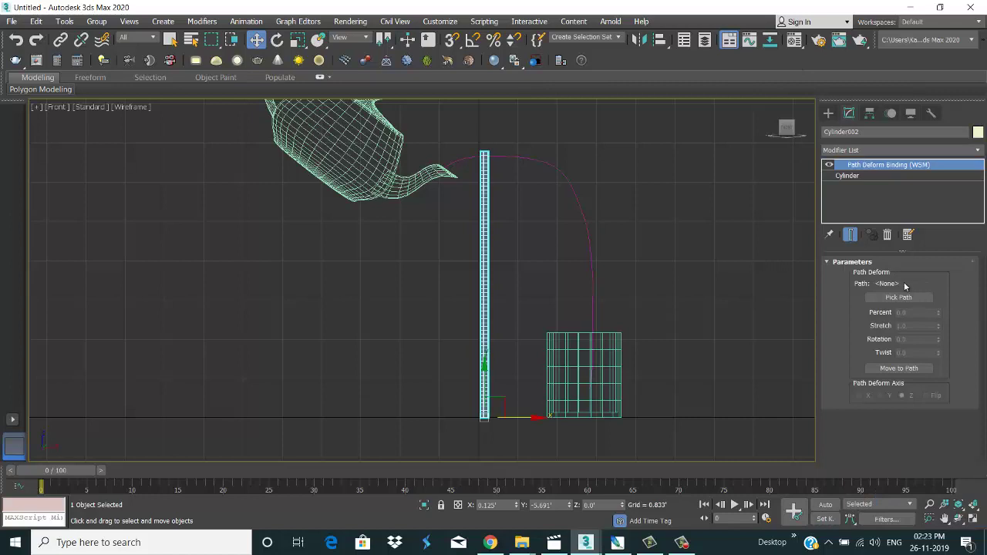
pyautogui.click(897, 298)
pyautogui.click(590, 251)
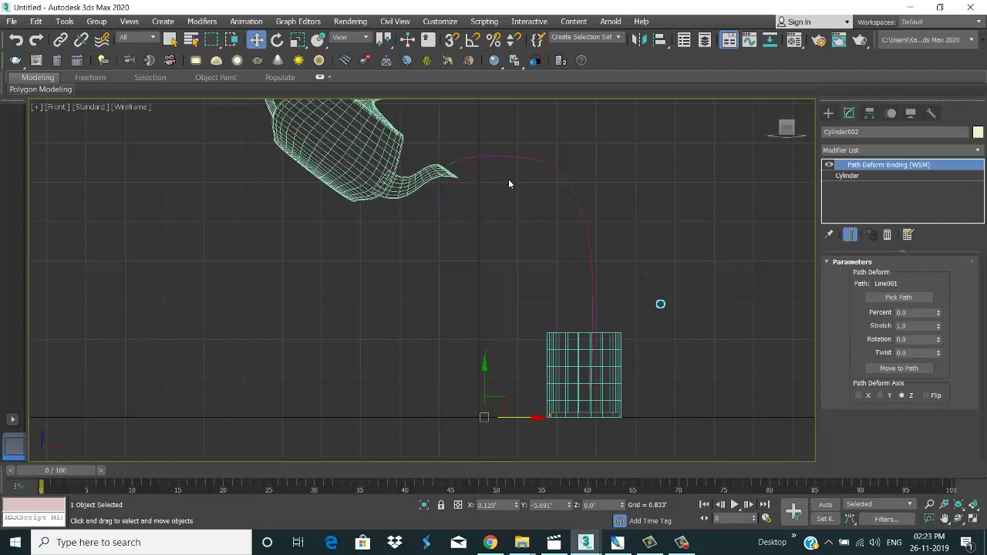
# Slide Line001 toward the teapot and apply Move to Path on the thin cylinder
pyautogui.press('p')
pyautogui.keyDown('alt'); pyautogui.moveTo(458, 264); pyautogui.dragTo(492, 266, button='middle'); pyautogui.keyUp('alt')
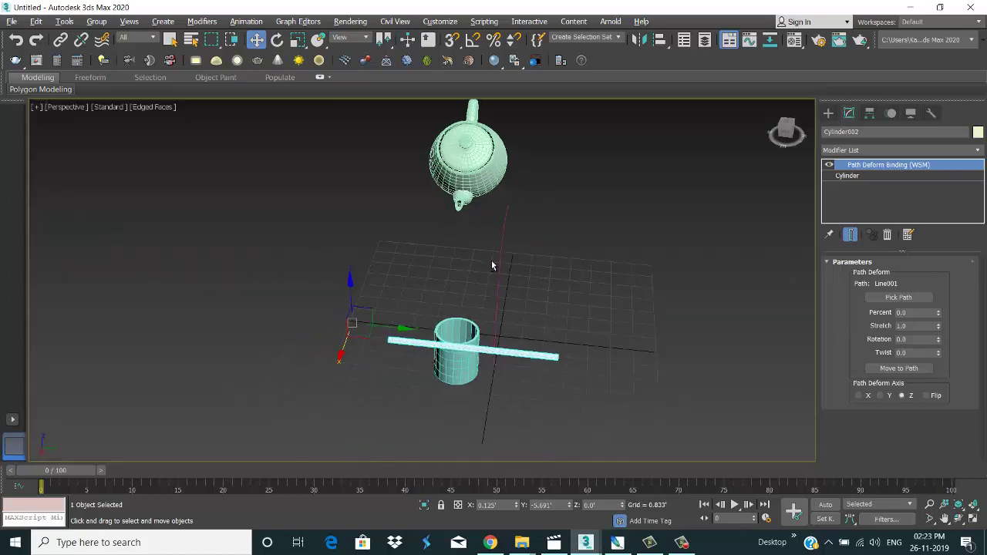
pyautogui.click(505, 268)
pyautogui.moveTo(532, 290); pyautogui.dragTo(484, 283)
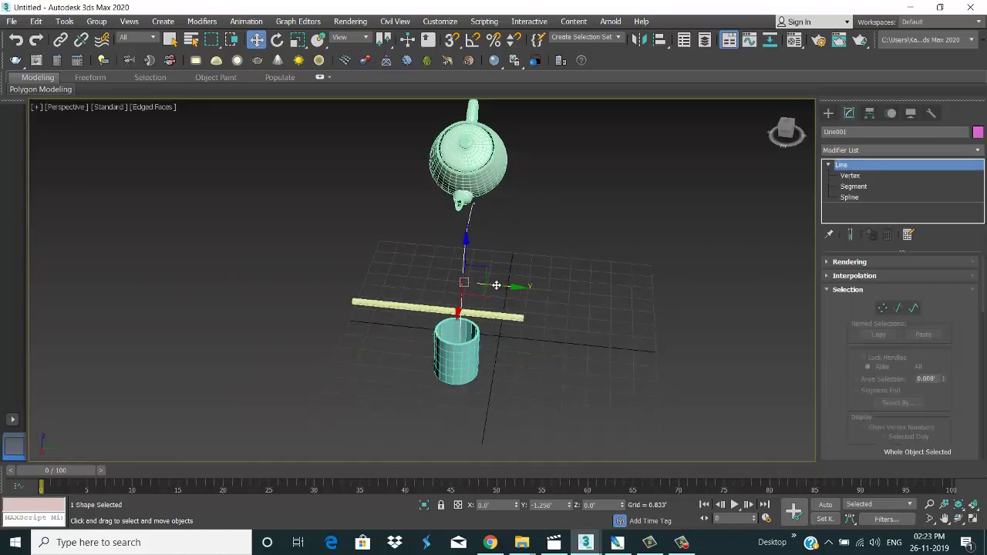
pyautogui.moveTo(496, 250)
pyautogui.keyDown('alt'); pyautogui.mouseDown(button='middle')
pyautogui.moveTo(569, 226)
pyautogui.moveTo(519, 222)
pyautogui.mouseUp(button='middle'); pyautogui.keyUp('alt')
pyautogui.click(548, 265)
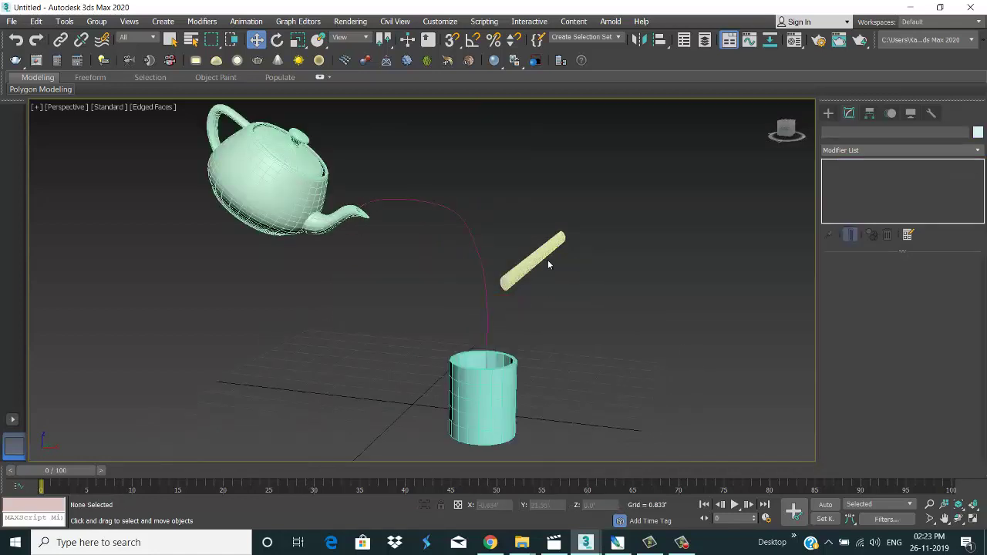
pyautogui.click(537, 260)
pyautogui.click(899, 367)
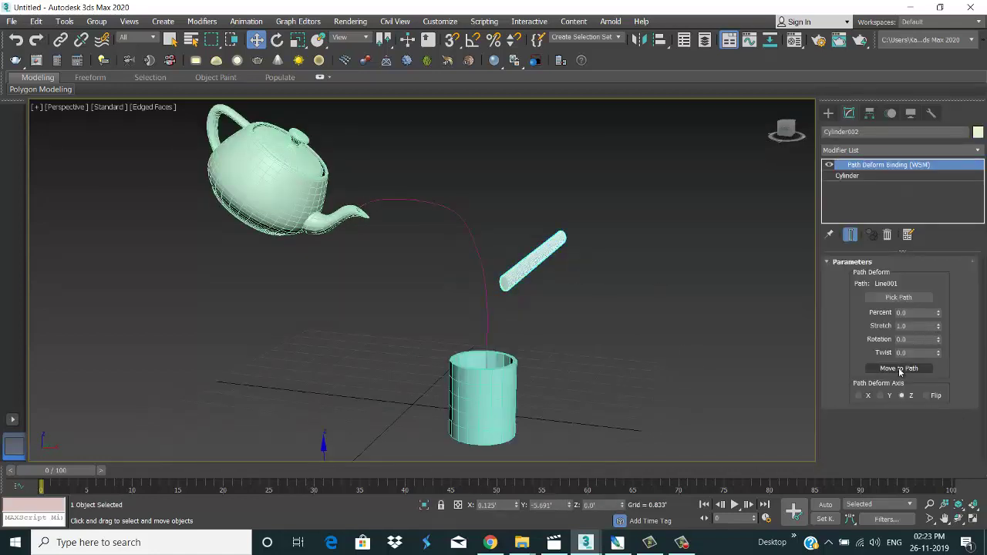
pyautogui.moveTo(406, 236)
pyautogui.keyDown('alt'); pyautogui.mouseDown(button='middle')
pyautogui.moveTo(330, 232)
pyautogui.moveTo(445, 217)
pyautogui.moveTo(431, 198)
pyautogui.moveTo(489, 224)
pyautogui.moveTo(567, 220)
pyautogui.moveTo(493, 223)
pyautogui.moveTo(547, 196)
pyautogui.mouseUp(button='middle'); pyautogui.keyUp('alt')
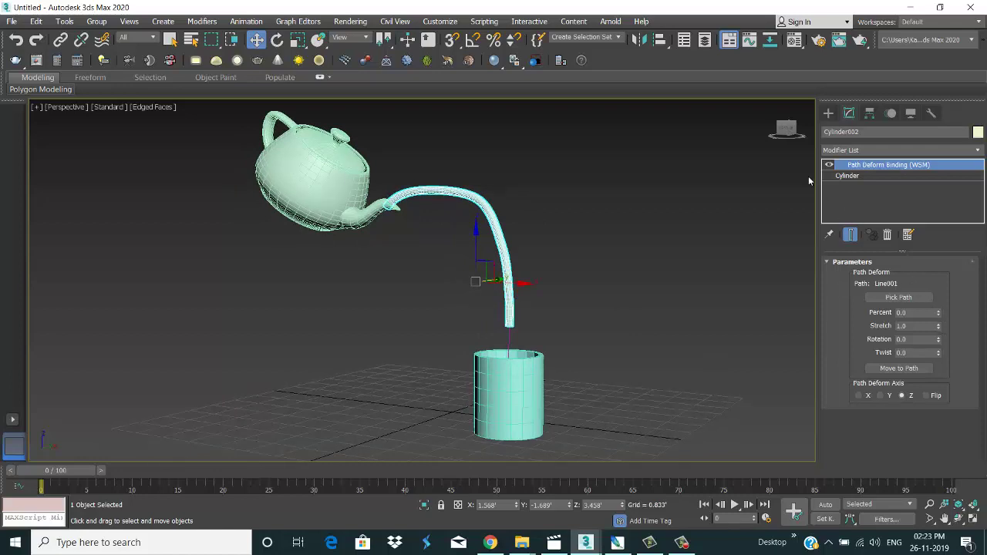
# Add a Noise modifier to the pour stream from the Modifier List
pyautogui.click(868, 150)
pyautogui.press('n')
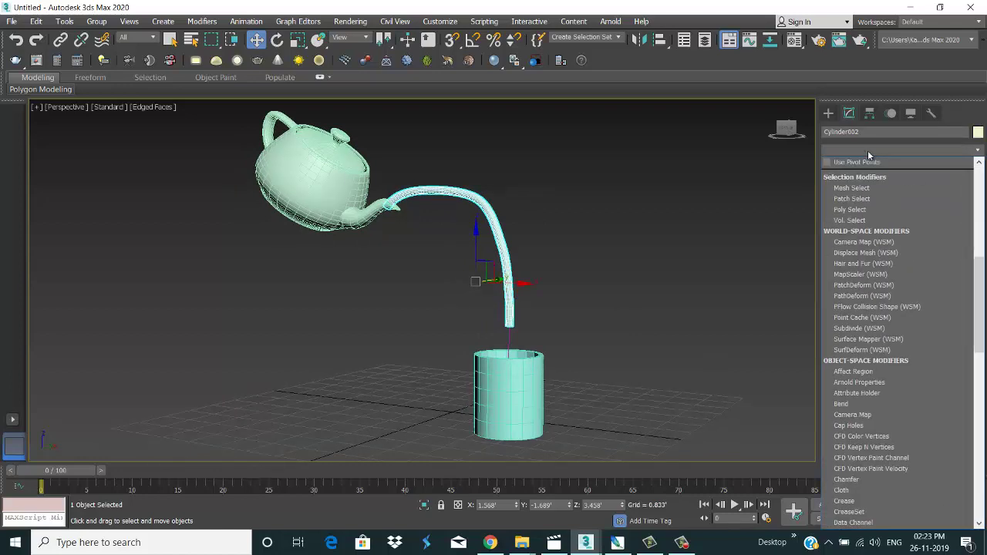
pyautogui.press('Return')
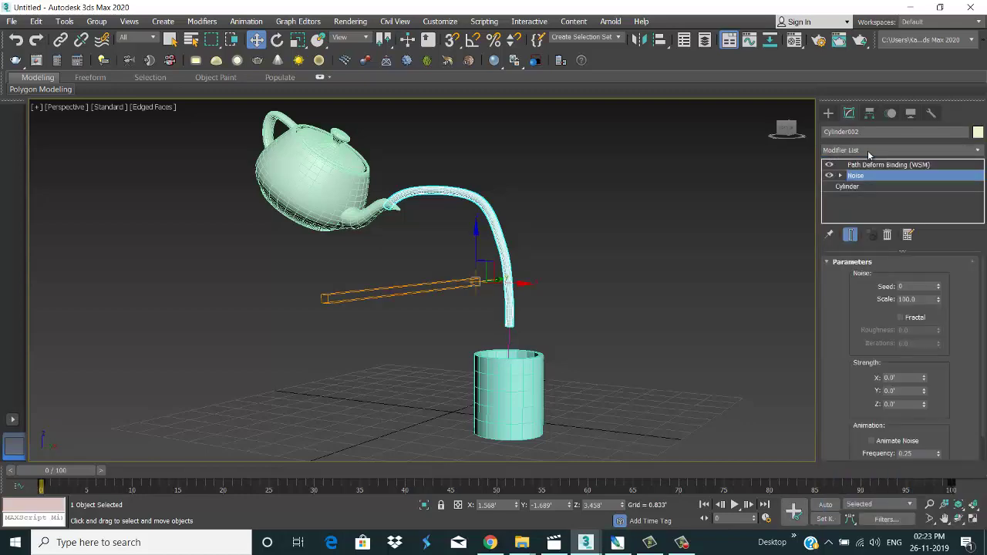
pyautogui.keyDown('alt'); pyautogui.moveTo(474, 293); pyautogui.dragTo(464, 300, button='middle'); pyautogui.keyUp('alt')
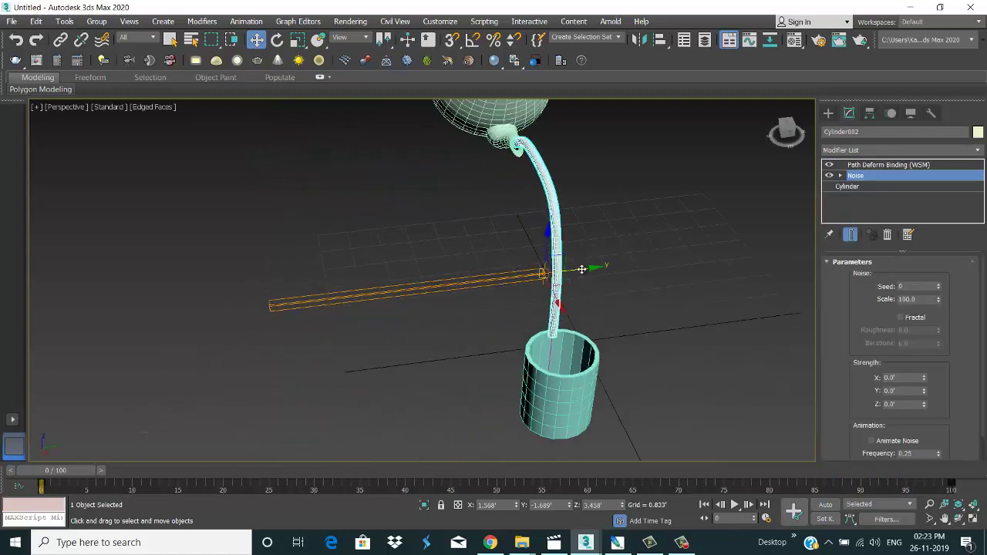
# Move the Noise gizmo onto the stream, then stretch it tall along Z and raise it
pyautogui.click(840, 175)
pyautogui.click(862, 186)
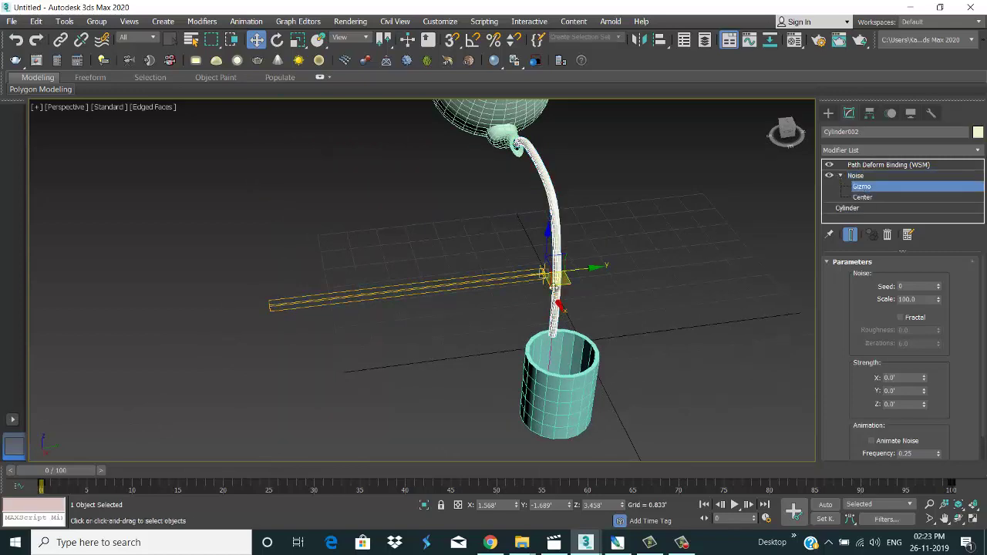
pyautogui.moveTo(554, 287); pyautogui.dragTo(661, 274)
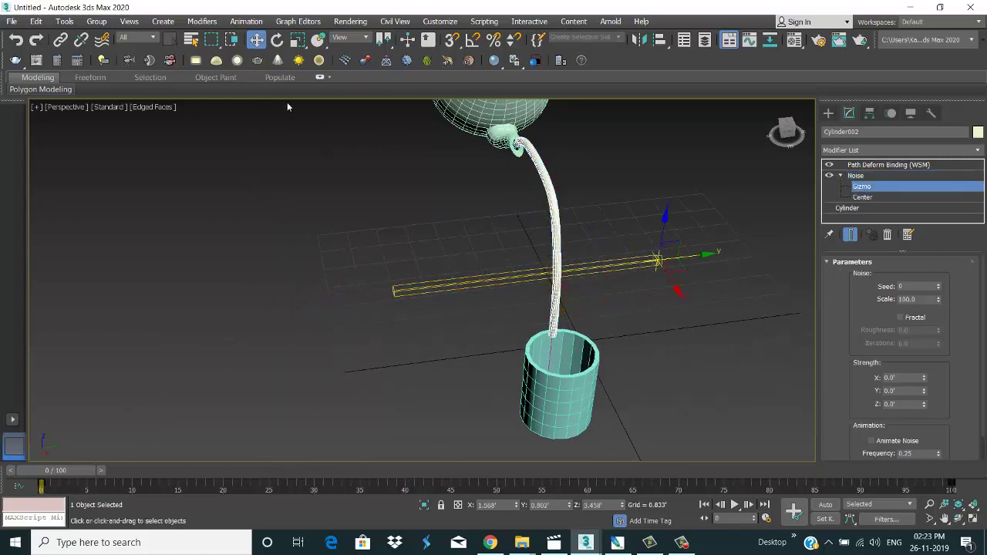
pyautogui.click(297, 39)
pyautogui.keyDown('alt'); pyautogui.moveTo(421, 133); pyautogui.dragTo(723, 225, button='middle'); pyautogui.keyUp('alt')
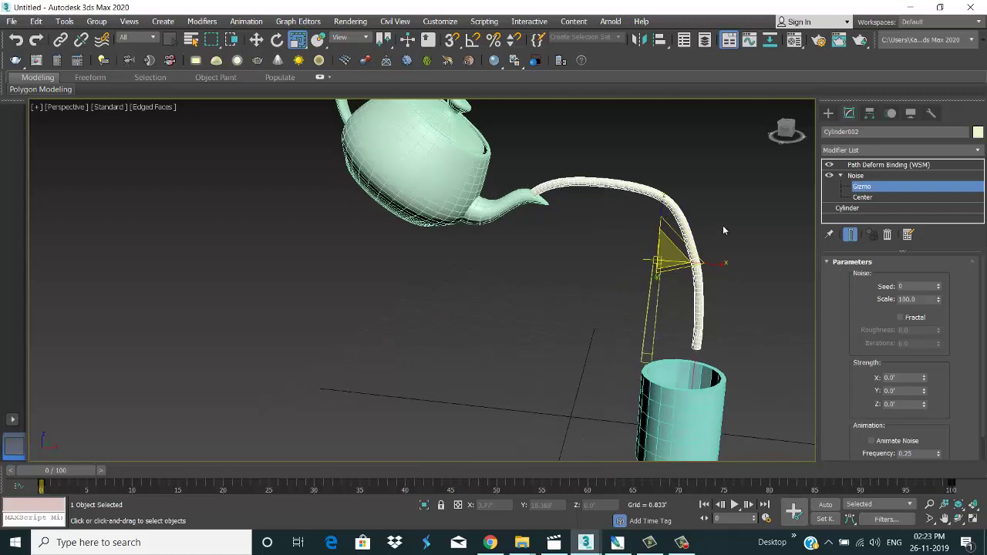
pyautogui.moveTo(684, 237); pyautogui.dragTo(731, 411)
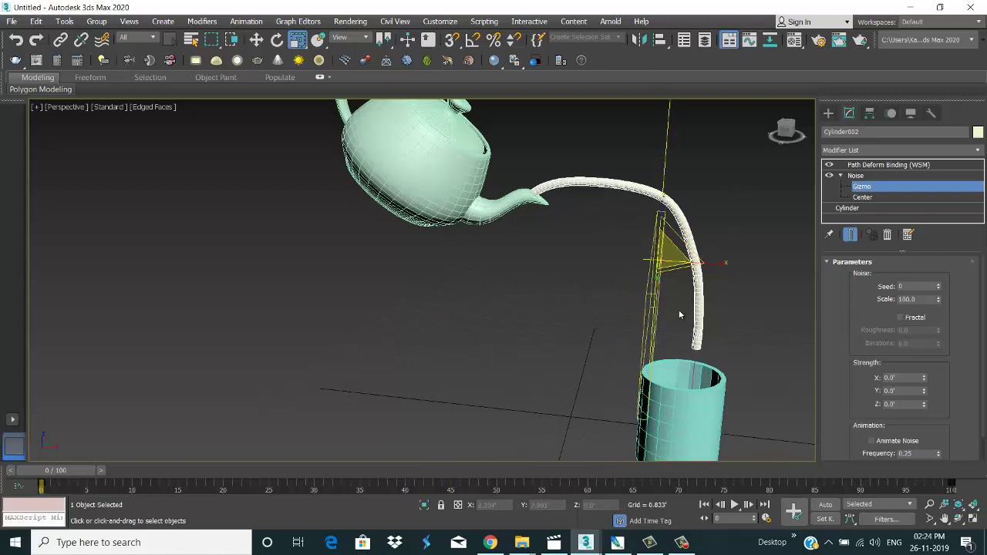
pyautogui.press('w')
pyautogui.moveTo(665, 240); pyautogui.dragTo(717, 224)
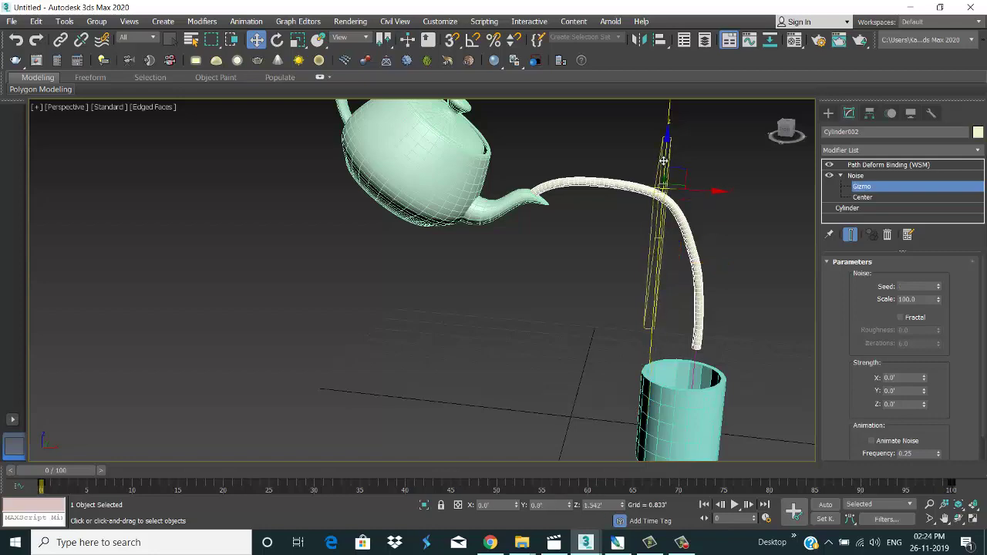
pyautogui.keyDown('alt'); pyautogui.moveTo(718, 223); pyautogui.dragTo(592, 292, button='middle'); pyautogui.keyUp('alt')
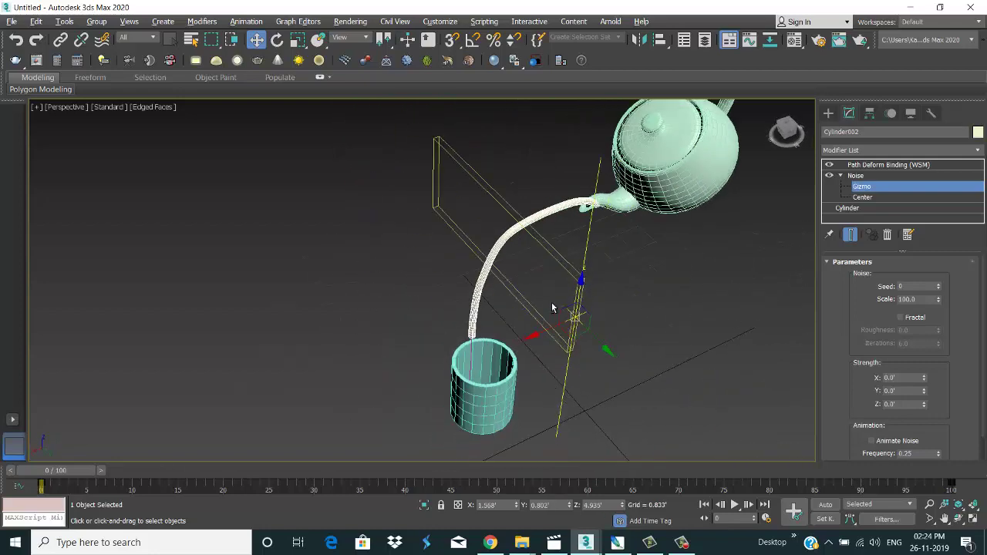
# Scale and shift the Noise gizmo in X and Y so it sits over the stream
pyautogui.click(297, 40)
pyautogui.moveTo(640, 316)
pyautogui.mouseDown()
pyautogui.moveTo(25, 333)
pyautogui.moveTo(485, 336)
pyautogui.moveTo(664, 354)
pyautogui.mouseUp()
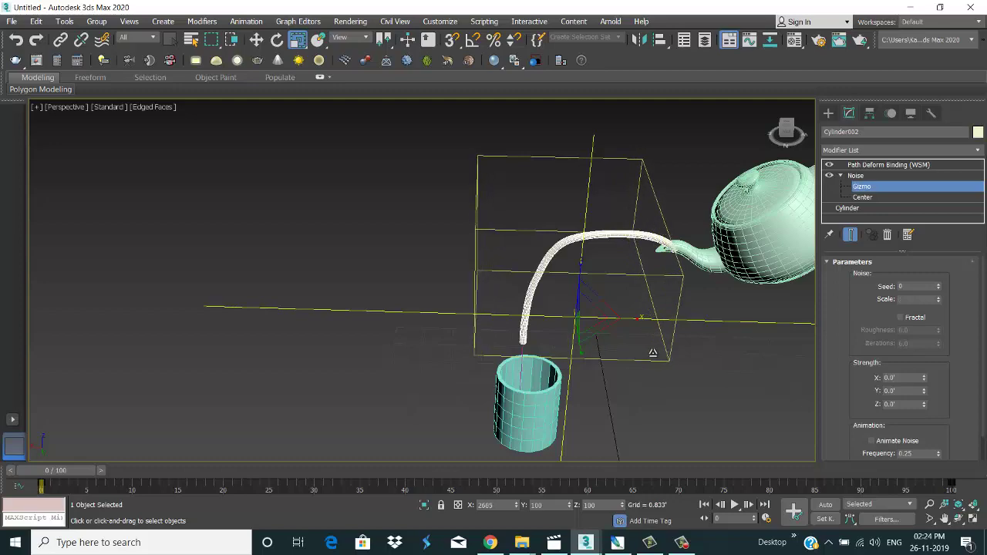
pyautogui.keyDown('alt'); pyautogui.moveTo(664, 354); pyautogui.dragTo(725, 283, button='middle'); pyautogui.keyUp('alt')
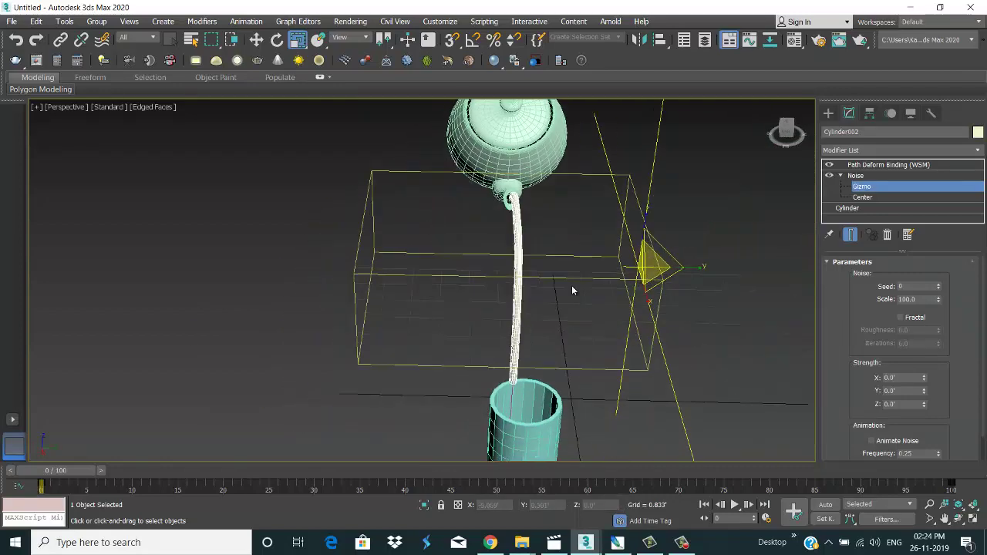
pyautogui.moveTo(701, 266); pyautogui.dragTo(675, 270)
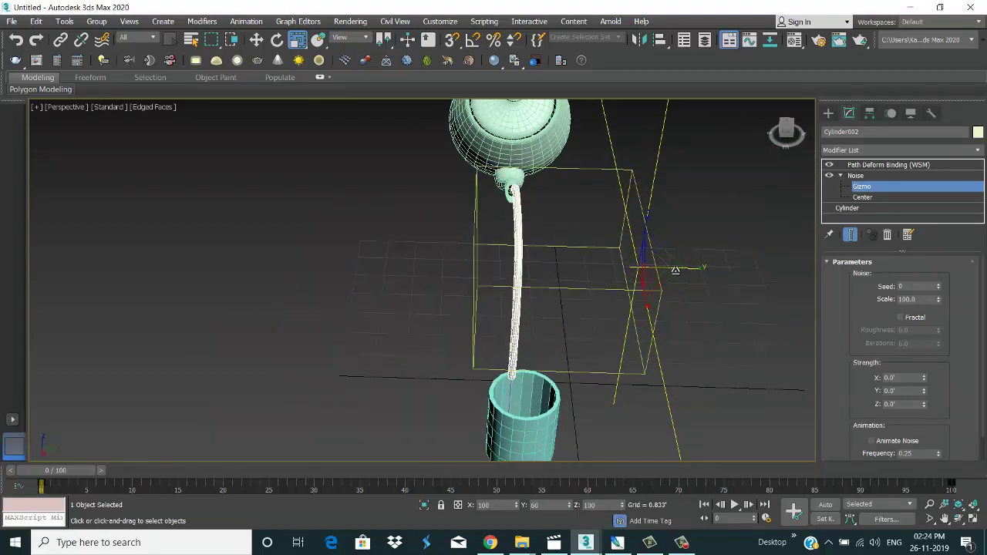
pyautogui.press('w')
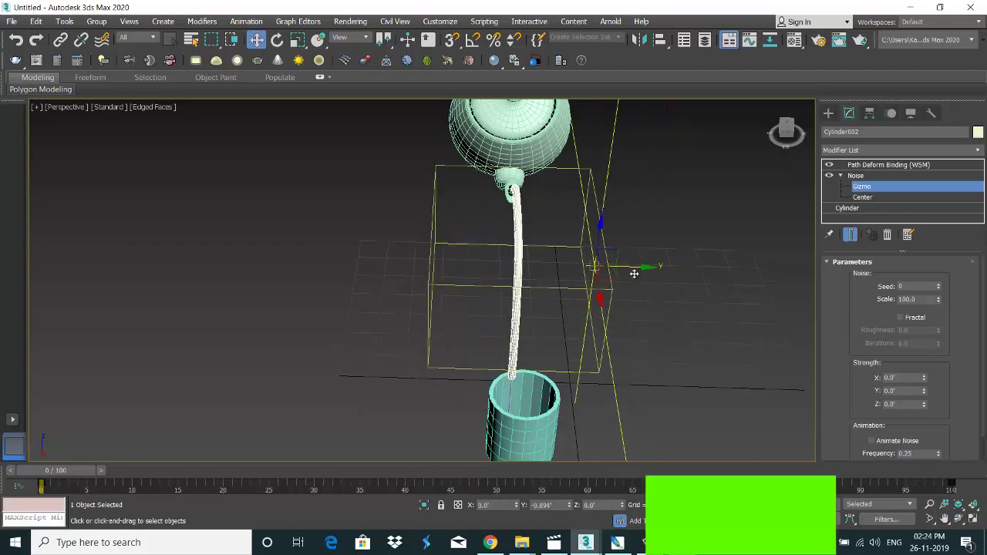
pyautogui.moveTo(681, 267); pyautogui.dragTo(628, 270)
pyautogui.press('r')
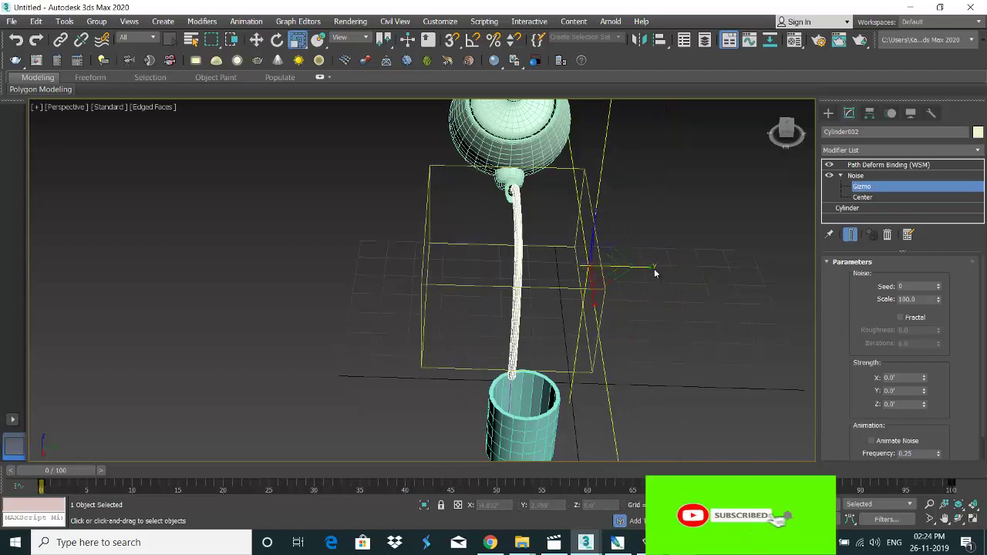
pyautogui.moveTo(649, 267); pyautogui.dragTo(584, 279)
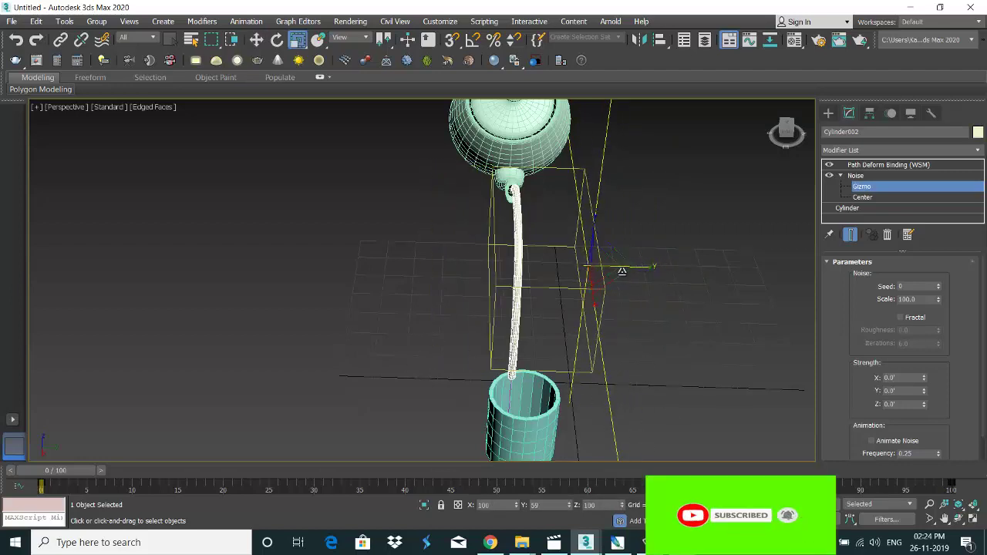
pyautogui.press('w')
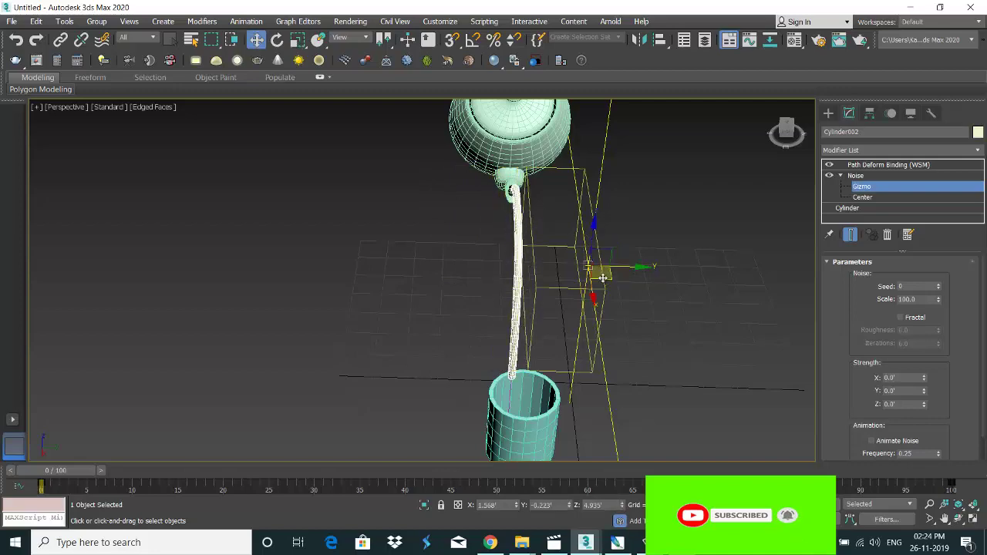
pyautogui.moveTo(595, 276); pyautogui.dragTo(575, 278)
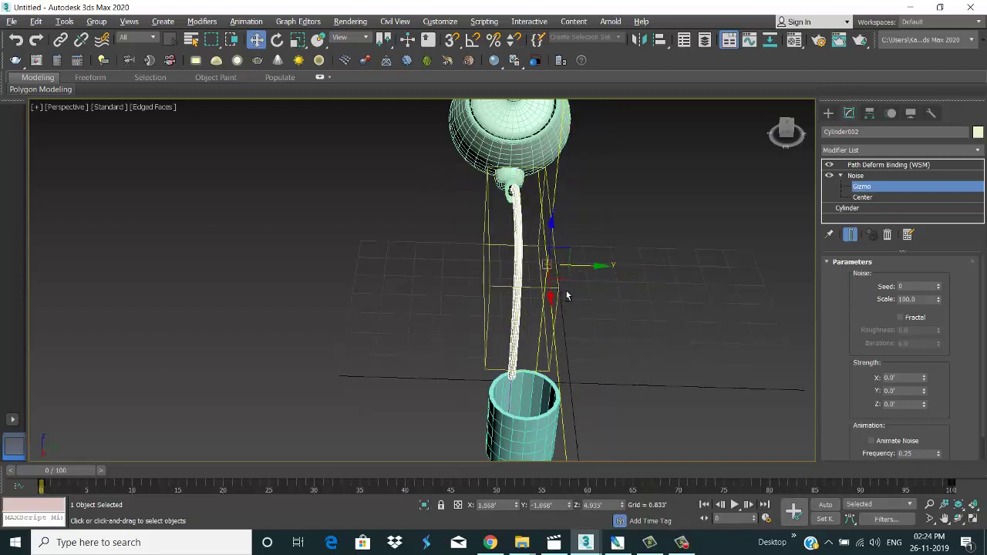
# Stretch the Noise gizmo up along Z to 225% to enclose the bent stream
pyautogui.moveTo(566, 293)
pyautogui.keyDown('alt'); pyautogui.mouseDown(button='middle')
pyautogui.moveTo(625, 266)
pyautogui.moveTo(690, 280)
pyautogui.moveTo(662, 272)
pyautogui.mouseUp(button='middle'); pyautogui.keyUp('alt')
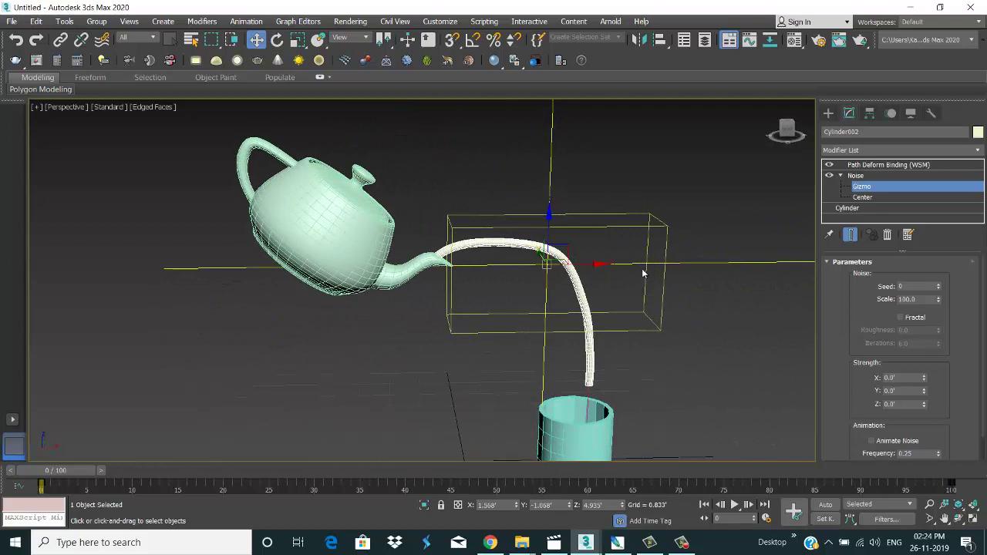
pyautogui.press('r')
pyautogui.moveTo(550, 216); pyautogui.dragTo(551, 157)
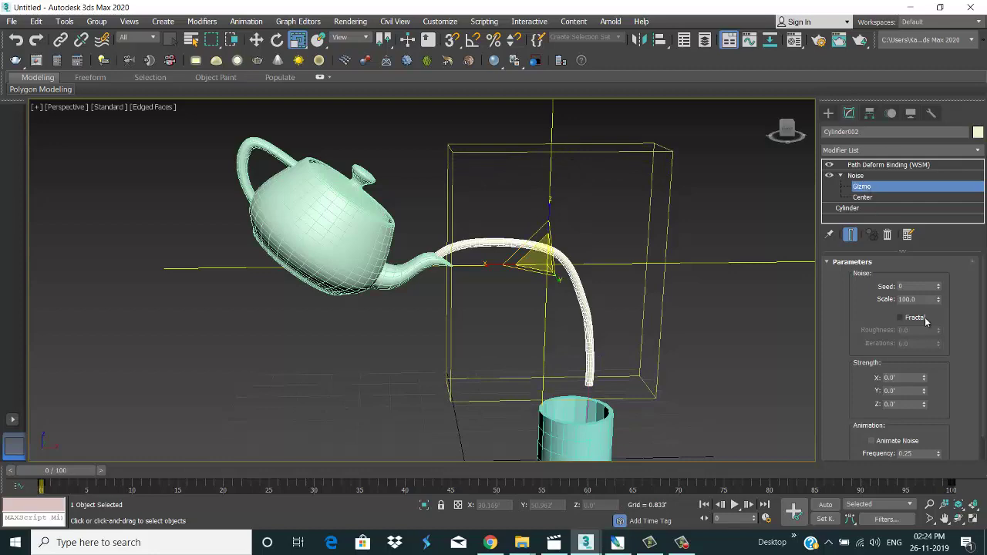
pyautogui.keyDown('alt'); pyautogui.moveTo(704, 324); pyautogui.dragTo(584, 335, button='middle'); pyautogui.keyUp('alt')
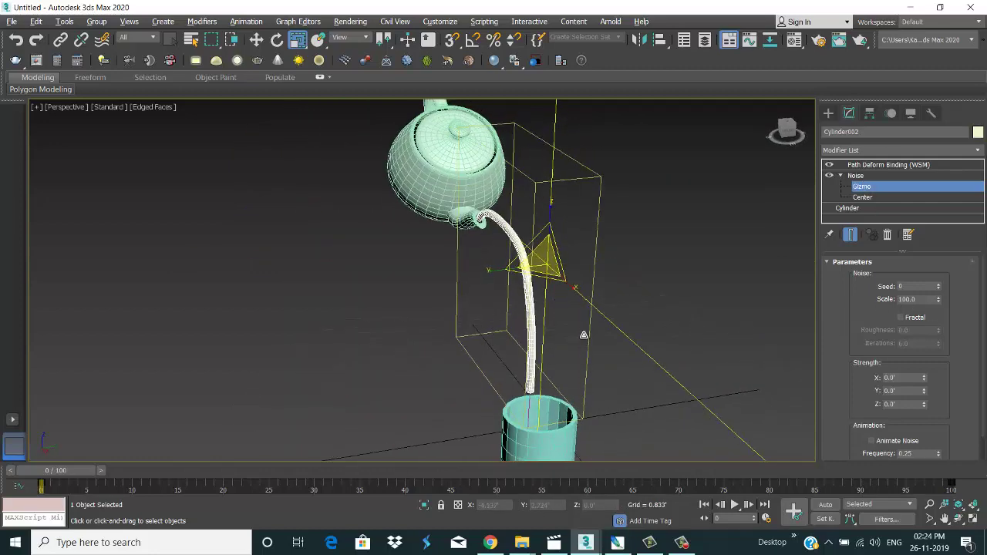
# Raise the stream's Noise Z strength to about 0.09
pyautogui.scroll(-2, 926, 381)
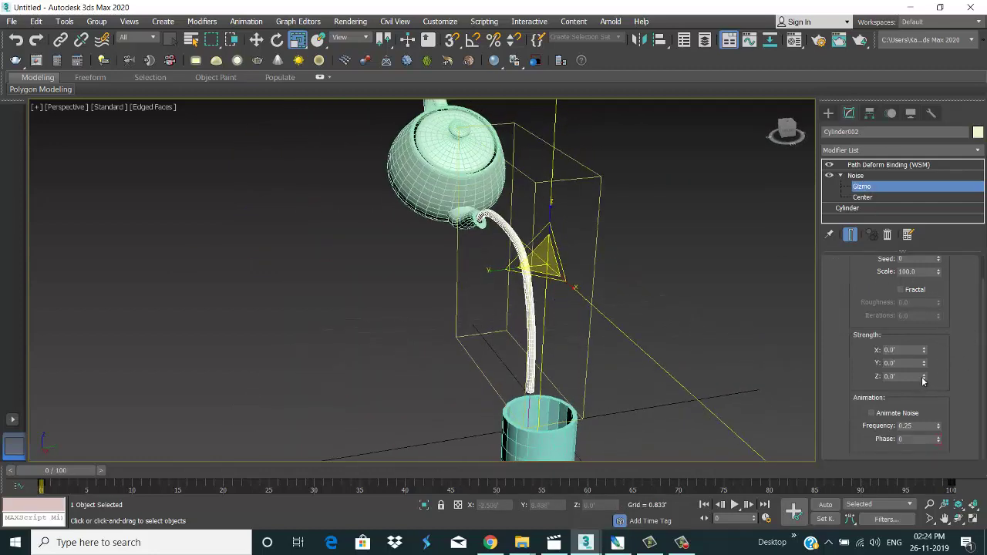
pyautogui.moveTo(923, 380); pyautogui.dragTo(923, 372)
pyautogui.moveTo(924, 327); pyautogui.dragTo(917, 299)
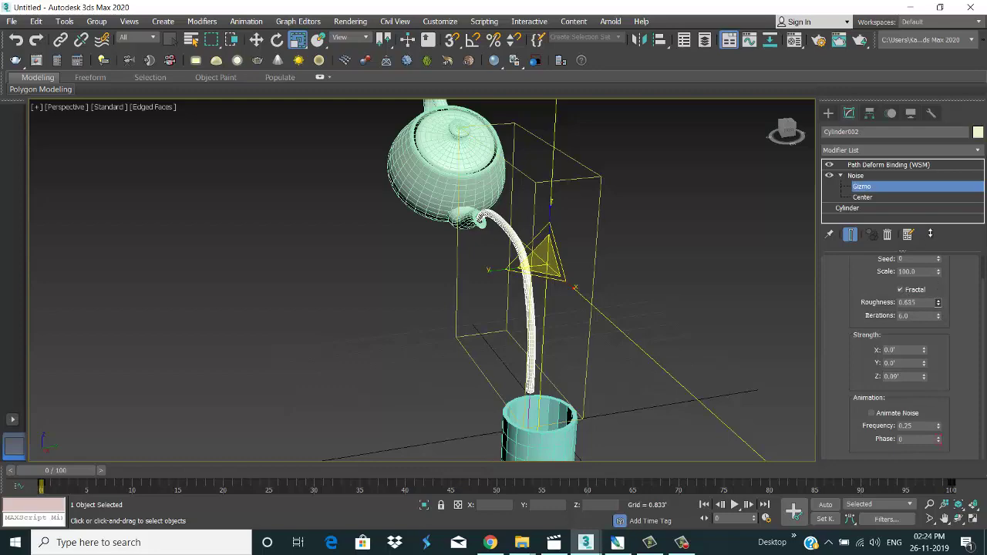
pyautogui.keyDown('alt'); pyautogui.moveTo(478, 286); pyautogui.dragTo(694, 275, button='middle'); pyautogui.keyUp('alt')
pyautogui.scroll(4, 699, 275)
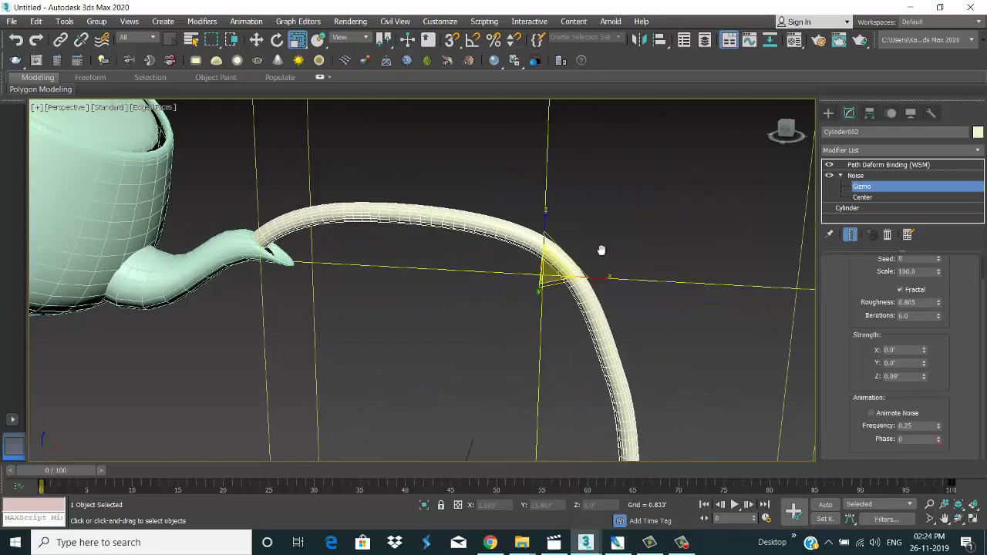
pyautogui.scroll(2, 700, 275)
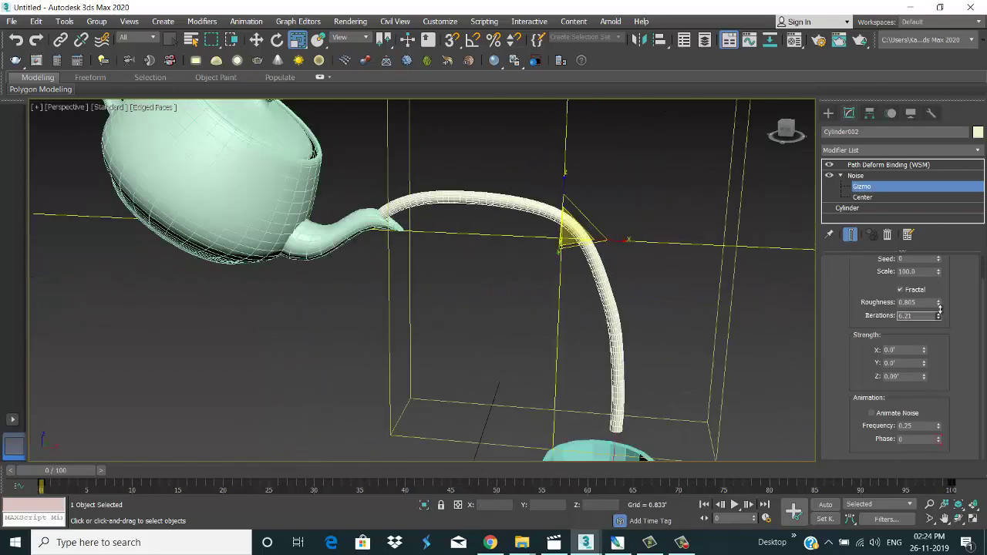
# Lower the Noise iterations slightly and adjust the seed to vary the pattern
pyautogui.moveTo(939, 308); pyautogui.dragTo(939, 314)
pyautogui.moveTo(954, 276)
pyautogui.mouseDown()
pyautogui.moveTo(950, 305)
pyautogui.moveTo(941, 265)
pyautogui.mouseUp()
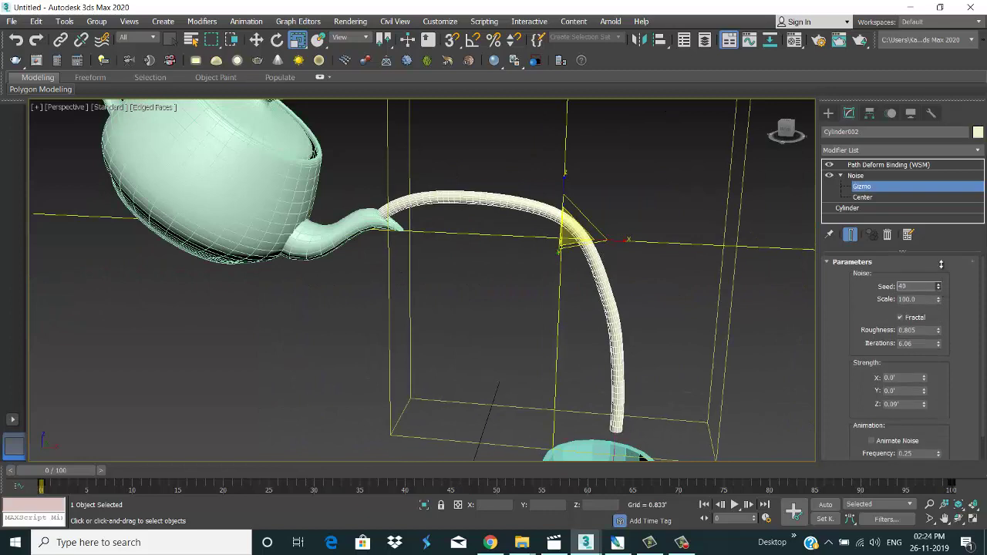
pyautogui.click(939, 289)
pyautogui.click(940, 289)
pyautogui.moveTo(940, 289); pyautogui.dragTo(940, 284)
# Set vertical Noise strength to -1.304, add sideways strength, reduce roughness, and tweak seed and scale
pyautogui.scroll(-1, 953, 347)
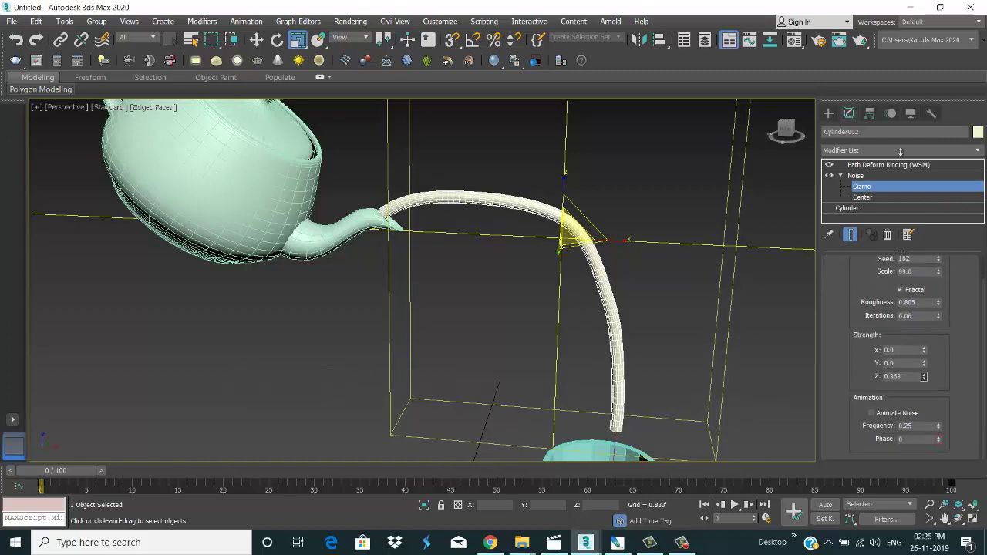
pyautogui.moveTo(900, 152); pyautogui.dragTo(899, 124)
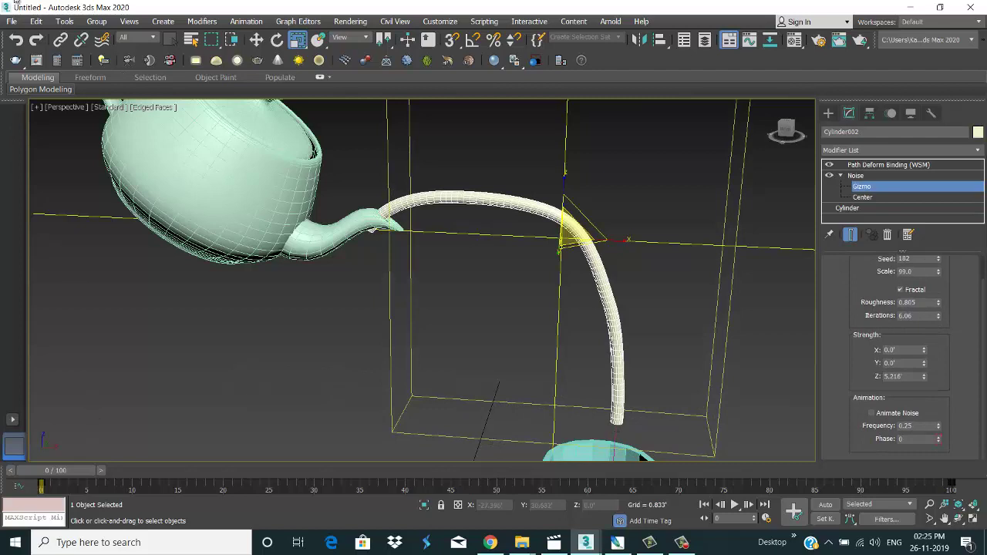
pyautogui.moveTo(924, 376); pyautogui.dragTo(939, 443)
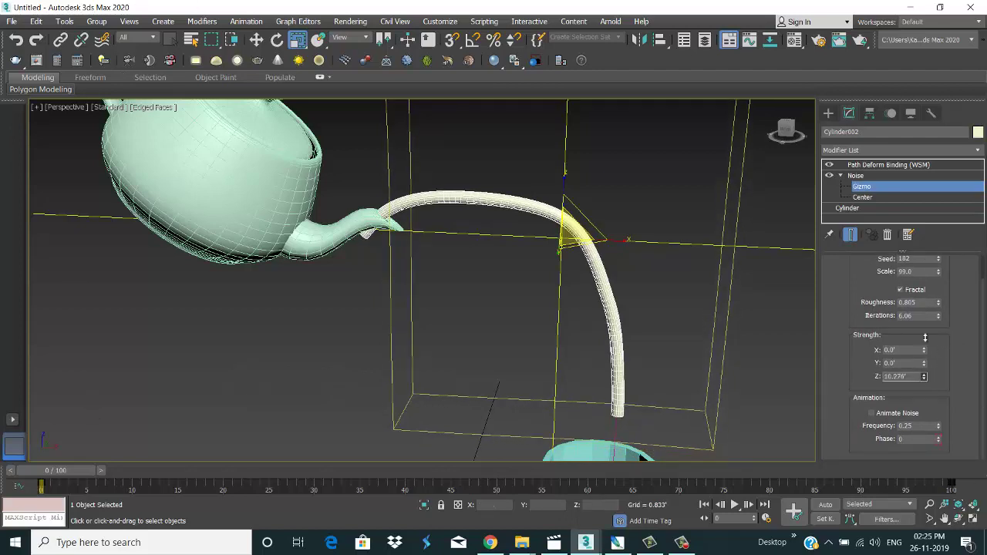
pyautogui.moveTo(923, 363); pyautogui.dragTo(933, 350)
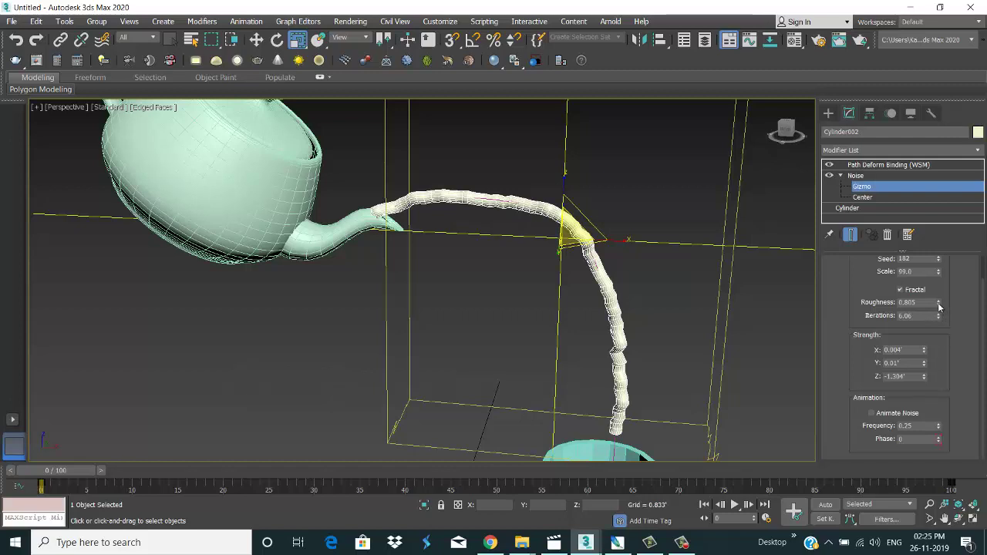
pyautogui.moveTo(939, 306)
pyautogui.mouseDown()
pyautogui.moveTo(951, 332)
pyautogui.moveTo(950, 216)
pyautogui.mouseUp()
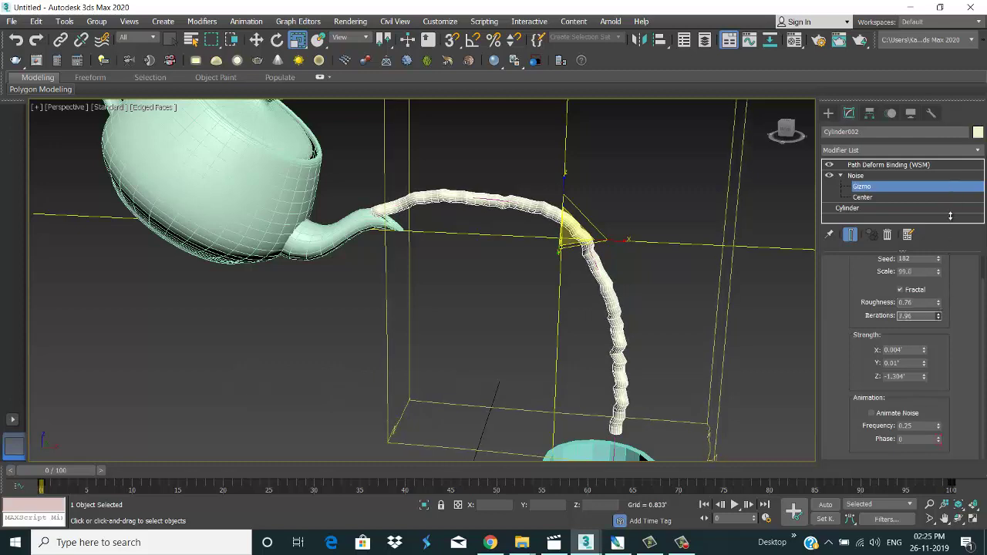
pyautogui.write('6.93')
pyautogui.scroll(1, 959, 370)
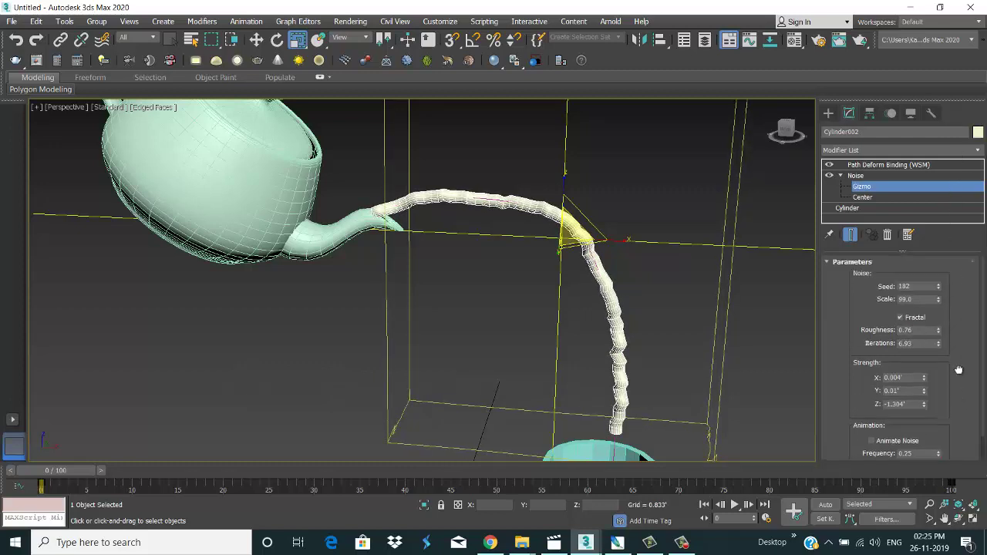
pyautogui.moveTo(940, 288); pyautogui.dragTo(944, 302)
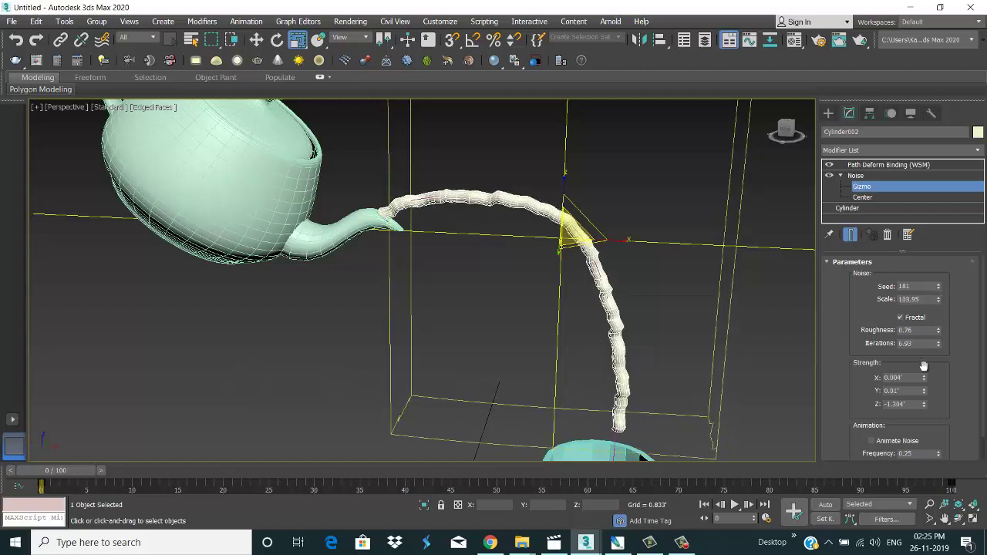
pyautogui.moveTo(924, 378); pyautogui.dragTo(929, 406)
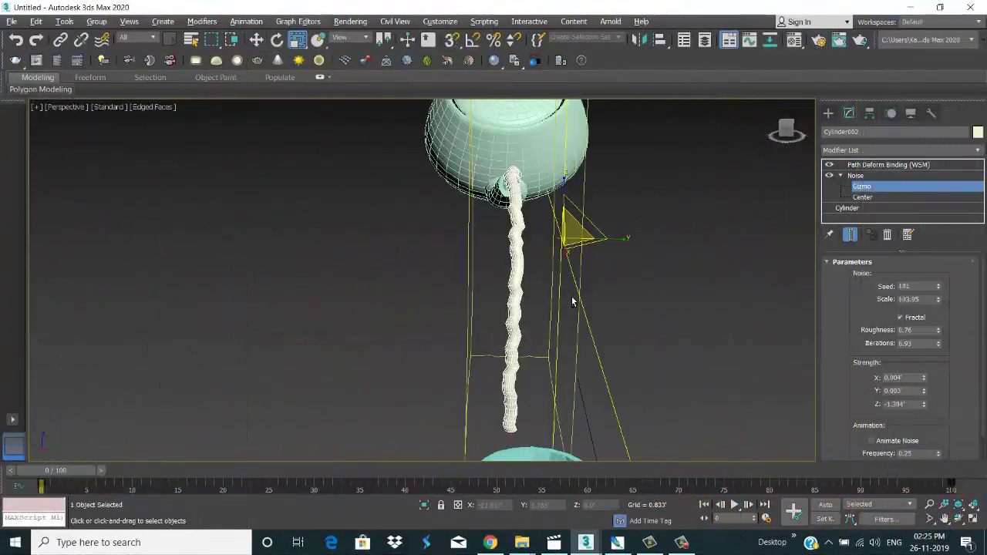
pyautogui.moveTo(573, 302)
pyautogui.keyDown('alt'); pyautogui.mouseDown(button='middle')
pyautogui.moveTo(514, 294)
pyautogui.moveTo(485, 270)
pyautogui.moveTo(573, 266)
pyautogui.mouseUp(button='middle'); pyautogui.keyUp('alt')
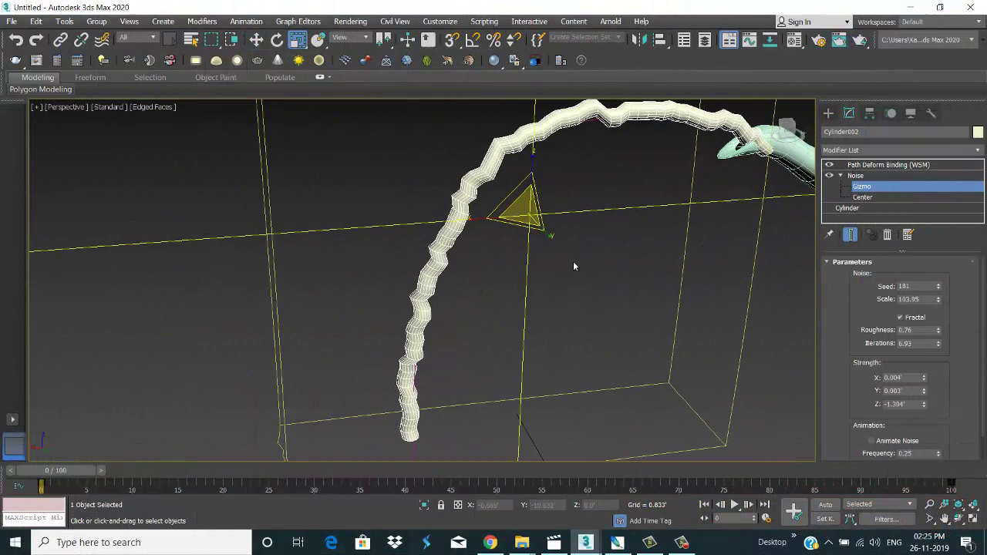
# Set the stream cylinder's Height Segments to 100, then deselect to view the whole scene
pyautogui.click(853, 209)
pyautogui.moveTo(921, 306); pyautogui.dragTo(889, 309)
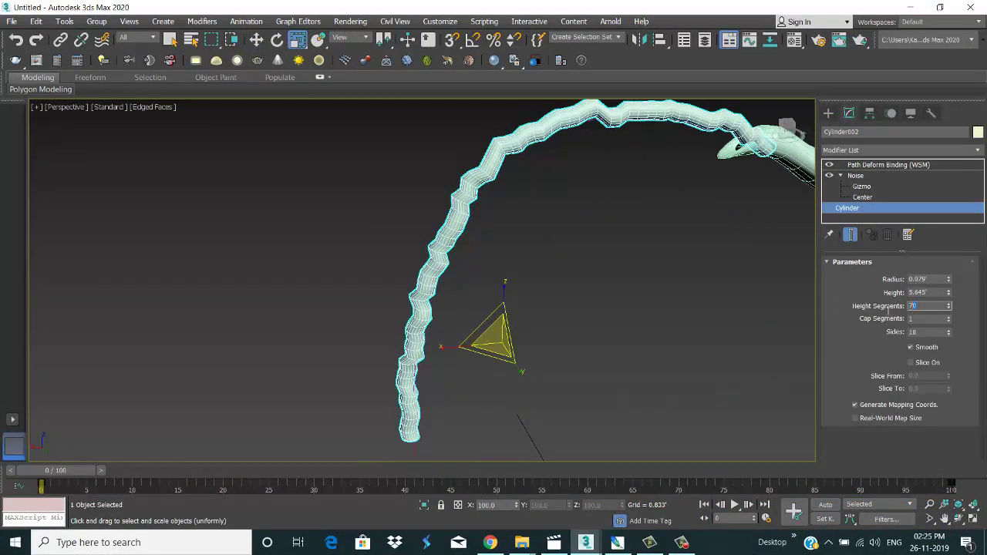
pyautogui.write('100')
pyautogui.press('Return')
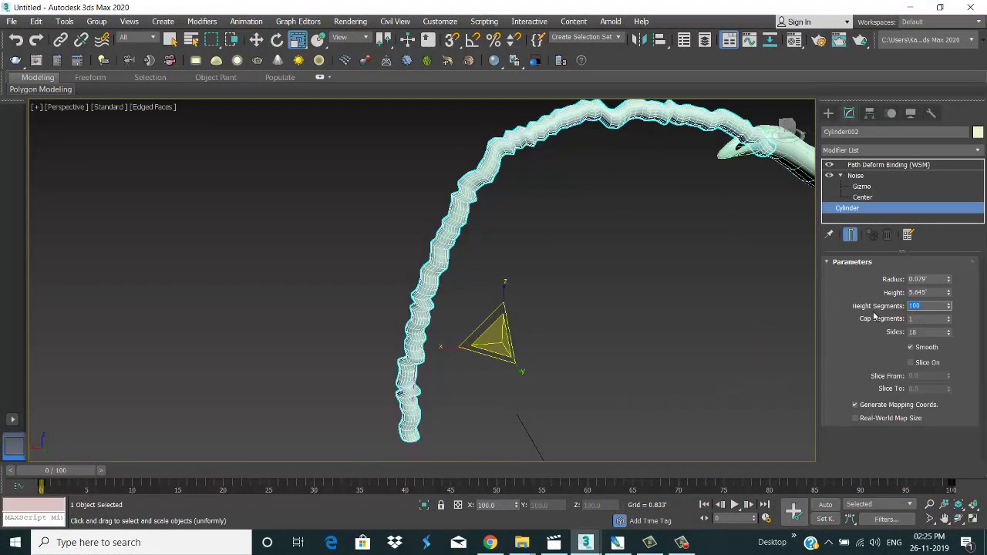
pyautogui.click(593, 173)
pyautogui.moveTo(599, 209)
pyautogui.keyDown('alt'); pyautogui.mouseDown(button='middle')
pyautogui.moveTo(605, 269)
pyautogui.moveTo(643, 242)
pyautogui.moveTo(641, 224)
pyautogui.mouseUp(button='middle'); pyautogui.keyUp('alt')
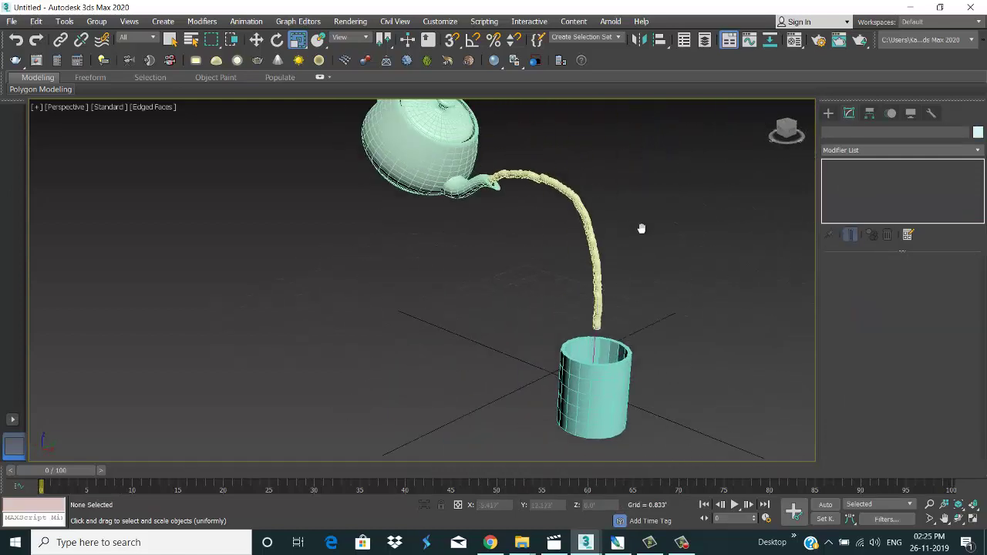
pyautogui.scroll(3, 571, 242)
# Shrink the stream back toward the spout with a Path Deform Stretch of 0.02
pyautogui.click(552, 242)
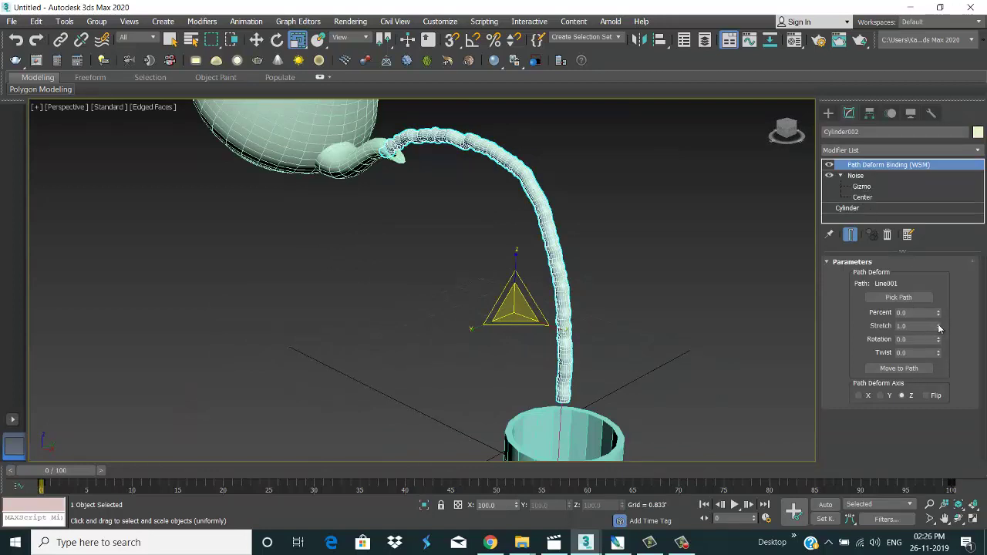
pyautogui.moveTo(937, 330); pyautogui.dragTo(945, 373)
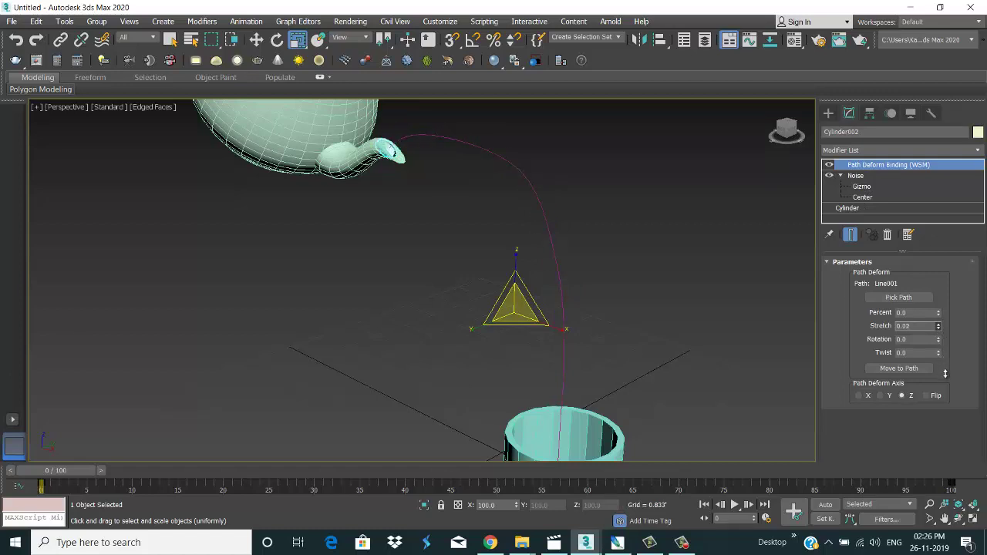
pyautogui.keyDown('alt'); pyautogui.moveTo(507, 290); pyautogui.dragTo(614, 222, button='middle'); pyautogui.keyUp('alt')
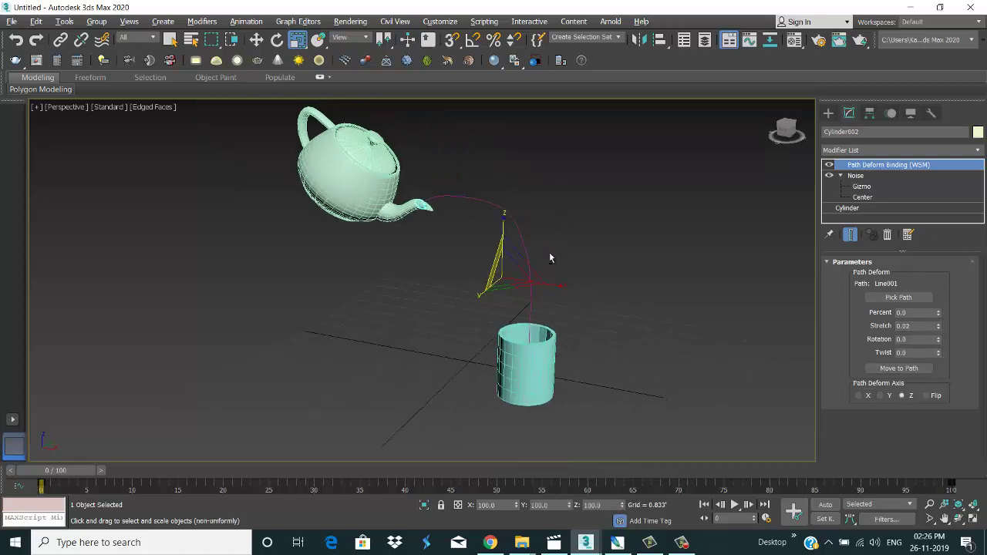
pyautogui.moveTo(471, 229); pyautogui.dragTo(471, 243, button='middle')
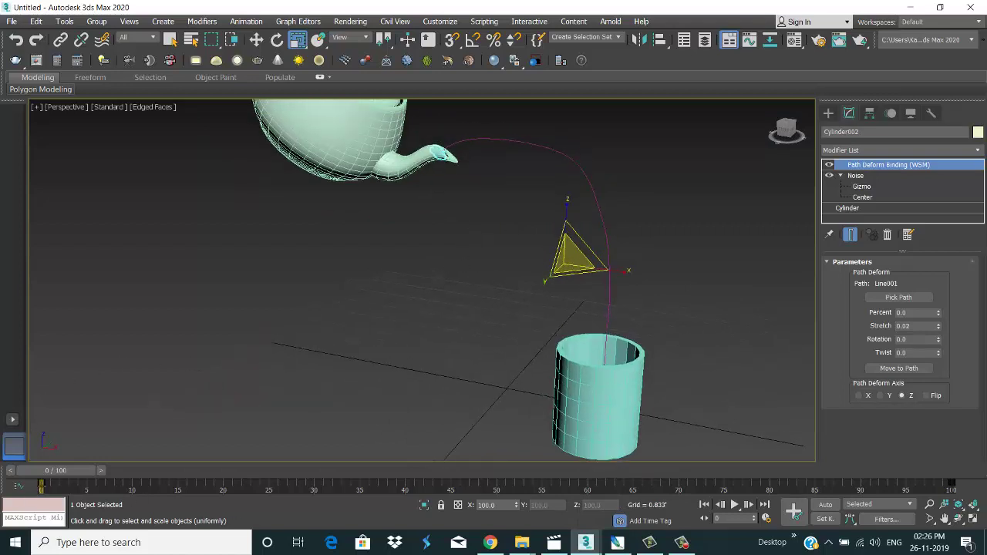
# With Auto Key on at frame 65, raise Stretch to about 1.36 so the stream reaches the cup
pyautogui.click(825, 505)
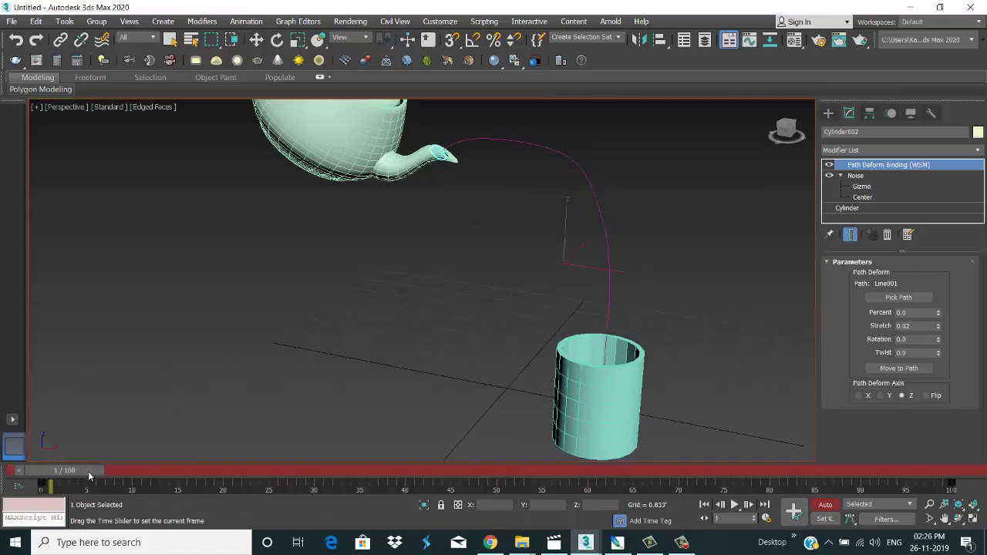
pyautogui.moveTo(85, 471)
pyautogui.mouseDown()
pyautogui.moveTo(679, 472)
pyautogui.moveTo(735, 501)
pyautogui.mouseUp()
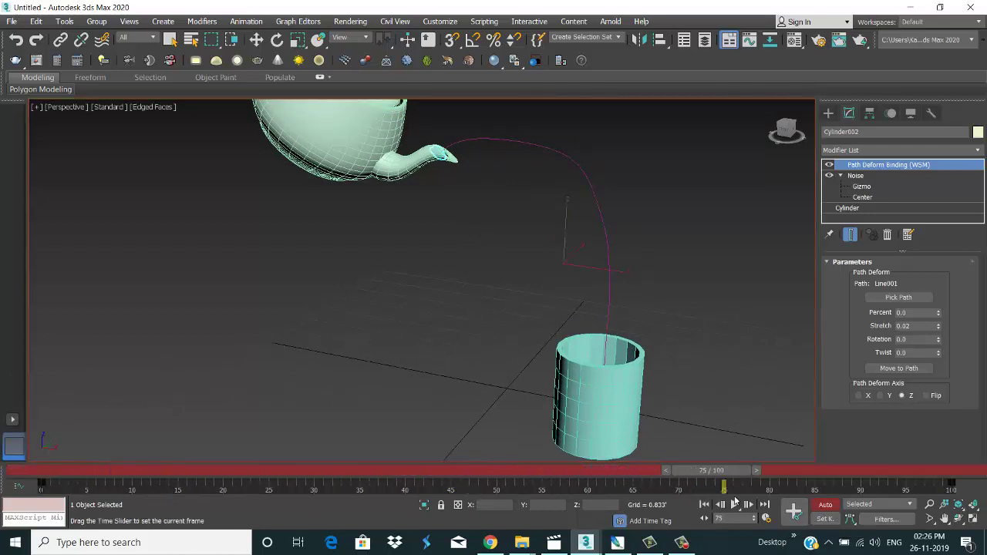
pyautogui.press(',')
pyautogui.press(',')
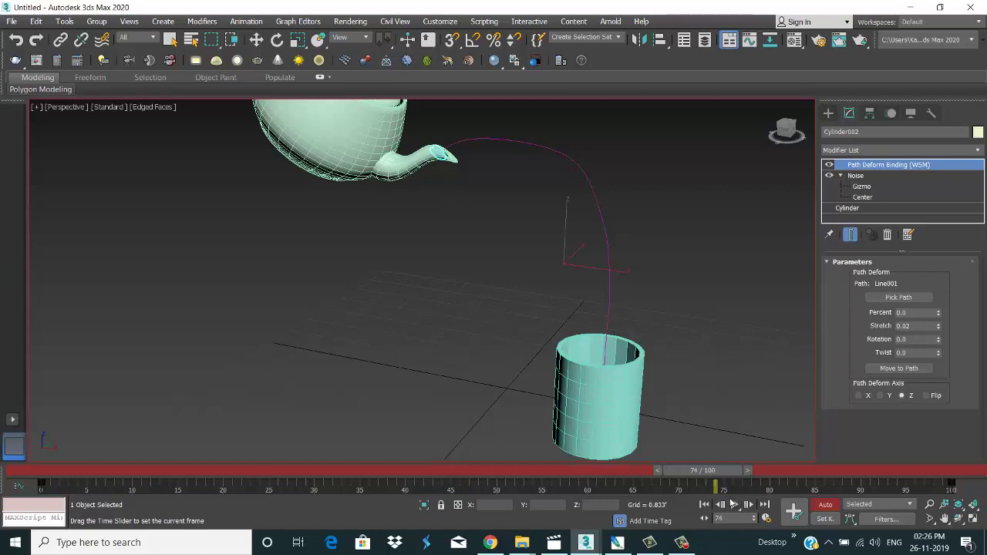
pyautogui.moveTo(715, 503); pyautogui.dragTo(652, 503)
pyautogui.press('r')
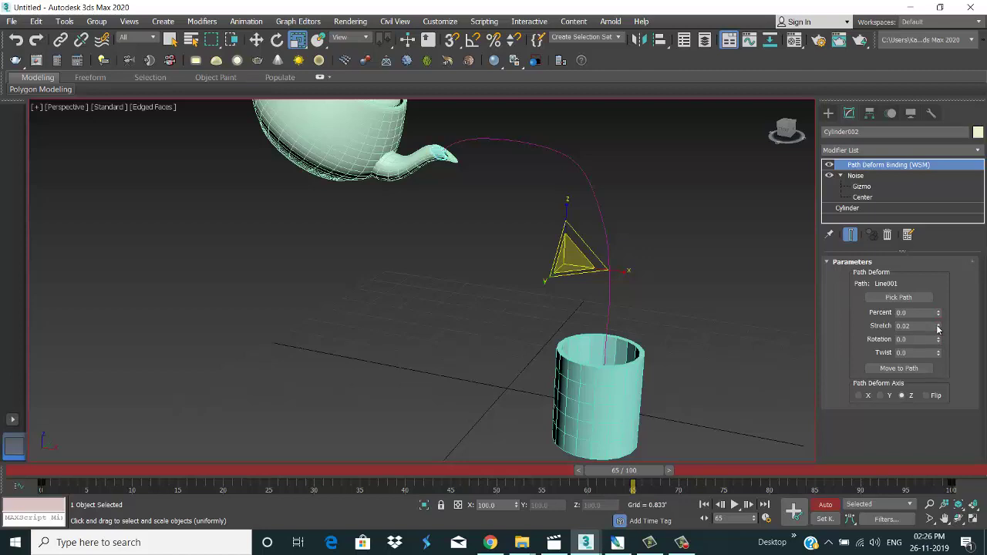
pyautogui.moveTo(939, 325); pyautogui.dragTo(950, 256)
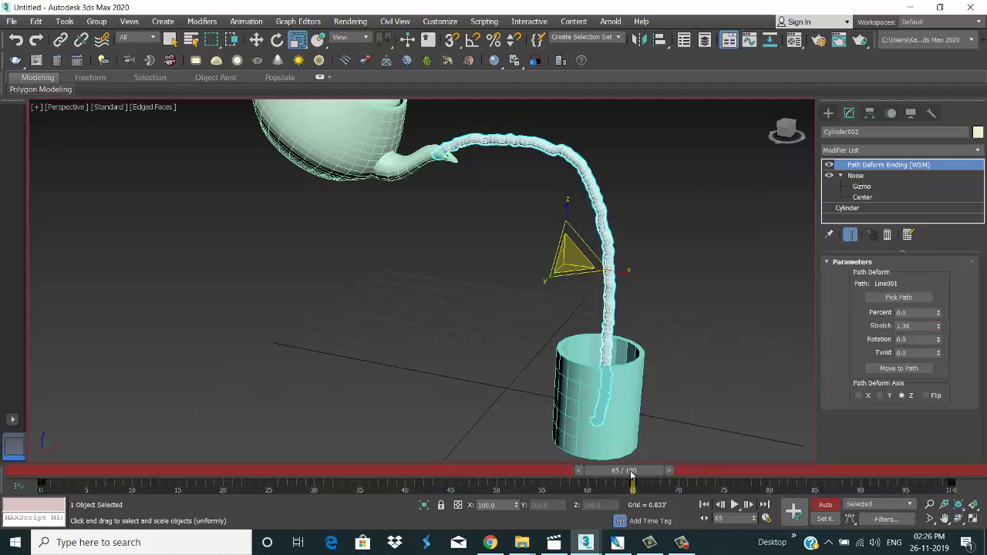
pyautogui.moveTo(631, 476)
pyautogui.mouseDown()
pyautogui.moveTo(320, 490)
pyautogui.moveTo(568, 505)
pyautogui.moveTo(633, 494)
pyautogui.mouseUp()
# Turn on Animate Noise for the stream with Frequency 0.24 and Phase 71 at frame 65
pyautogui.press('r')
pyautogui.click(695, 302)
pyautogui.click(609, 317)
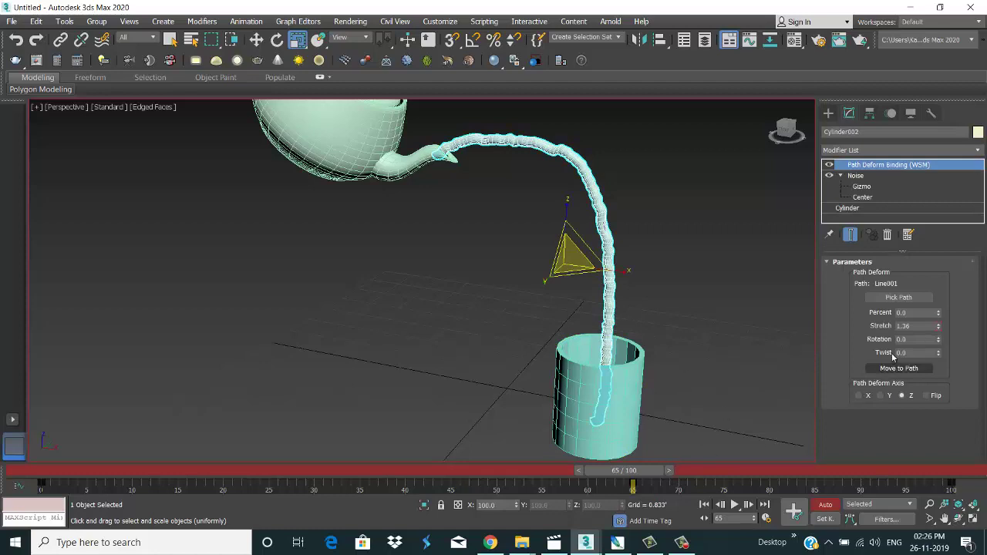
pyautogui.click(858, 177)
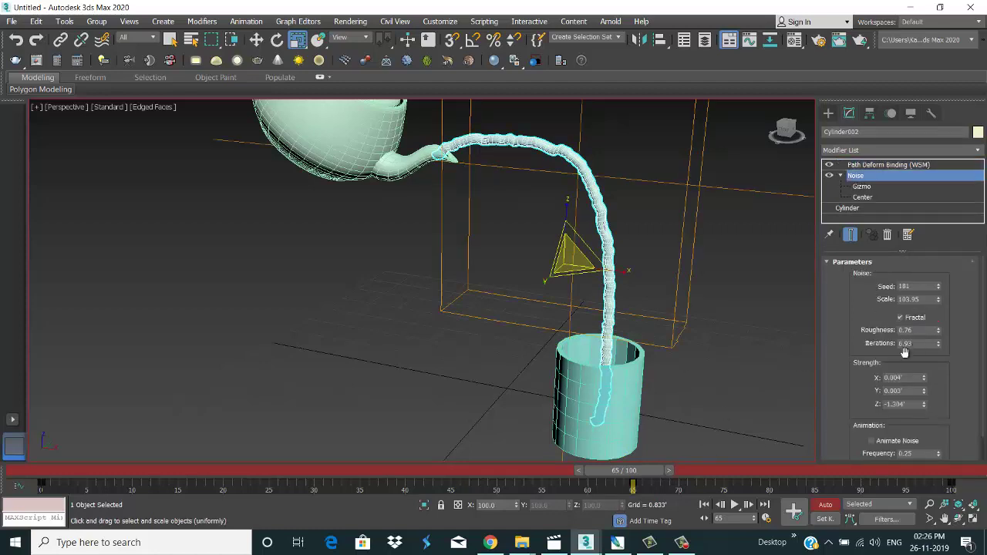
pyautogui.click(871, 442)
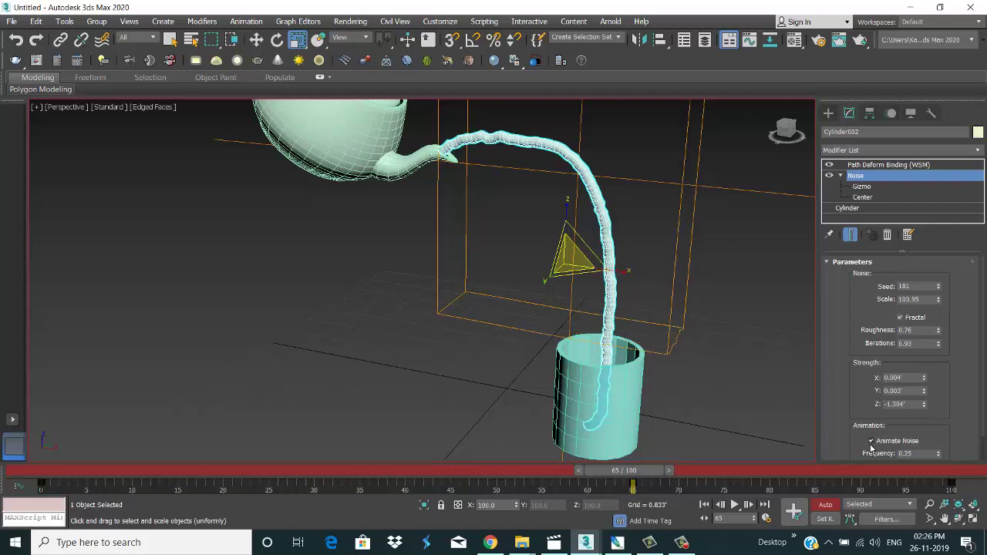
pyautogui.moveTo(945, 428); pyautogui.dragTo(946, 353)
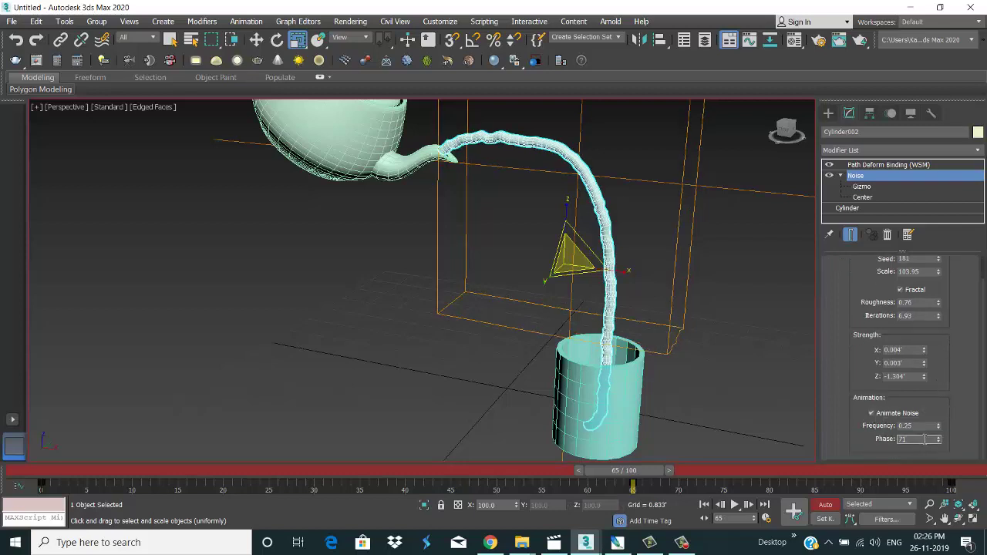
pyautogui.moveTo(939, 428); pyautogui.dragTo(939, 427)
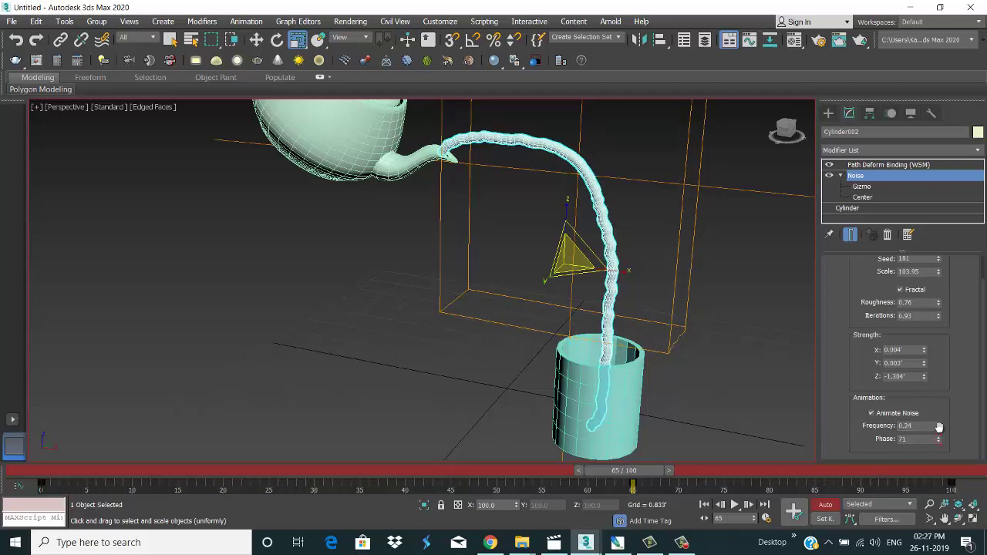
pyautogui.moveTo(630, 479)
pyautogui.mouseDown()
pyautogui.moveTo(160, 484)
pyautogui.moveTo(486, 495)
pyautogui.moveTo(752, 488)
pyautogui.moveTo(632, 488)
pyautogui.mouseUp()
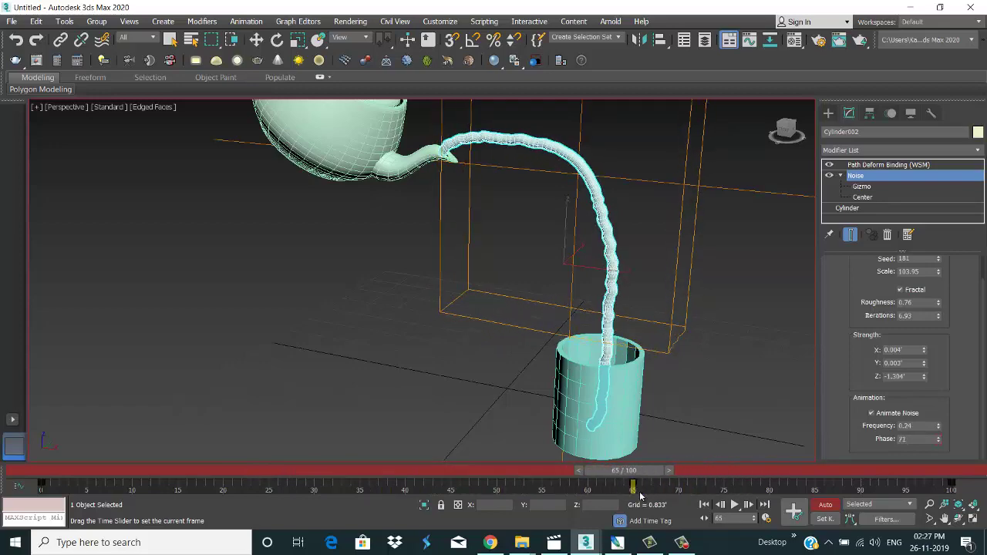
pyautogui.press('r')
pyautogui.scroll(5, 628, 386)
# Turn off Auto Key and draw a shallow cylinder, about 0.7 radius, inside the cup from Top view
pyautogui.moveTo(624, 401)
pyautogui.mouseDown(button='middle')
pyautogui.moveTo(564, 307)
pyautogui.moveTo(606, 227)
pyautogui.mouseUp(button='middle')
pyautogui.click(832, 507)
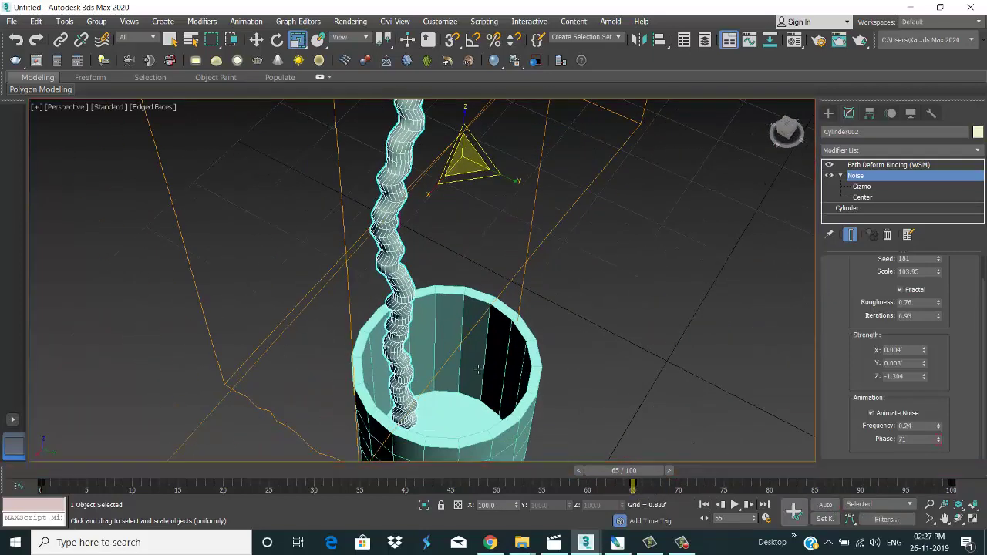
pyautogui.click(828, 113)
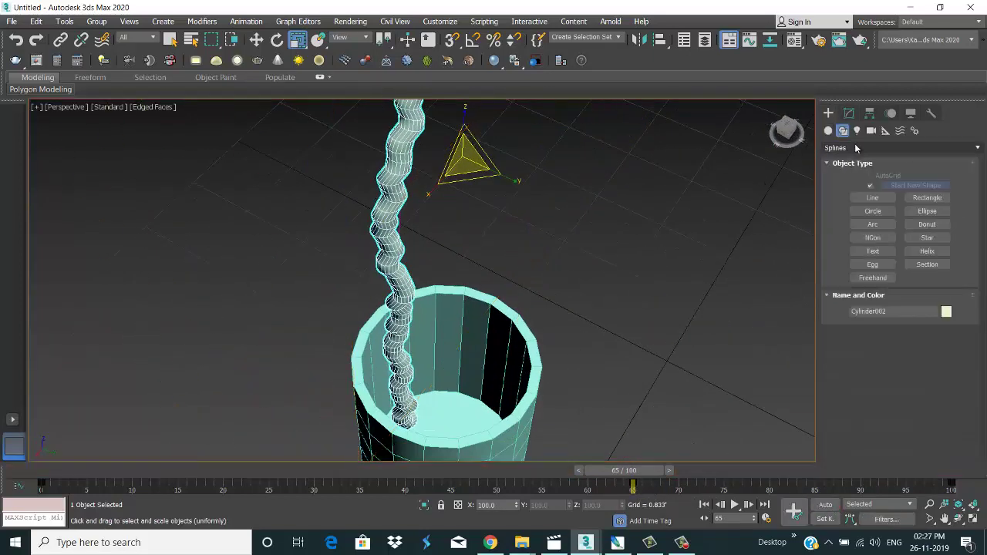
pyautogui.click(828, 130)
pyautogui.click(872, 213)
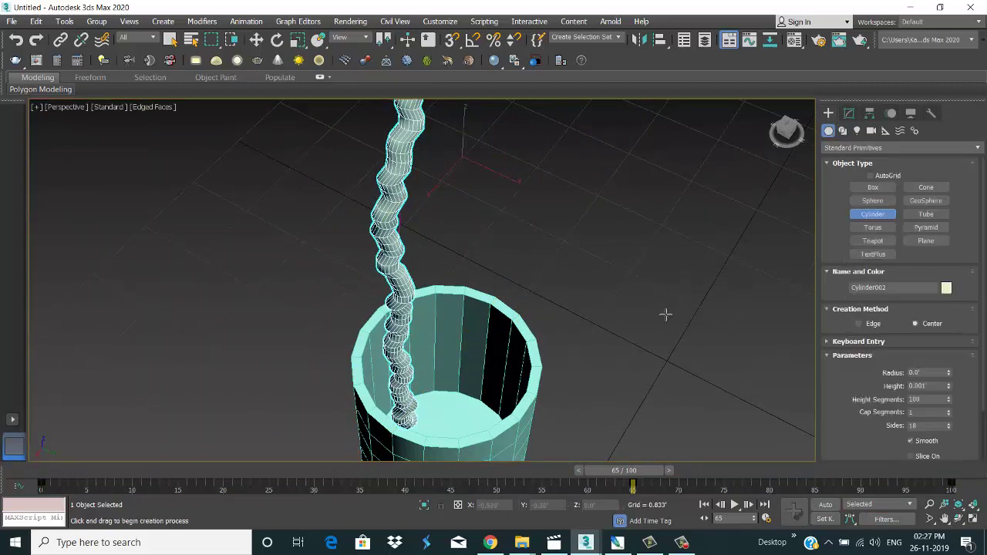
pyautogui.press('t')
pyautogui.scroll(-3, 532, 293)
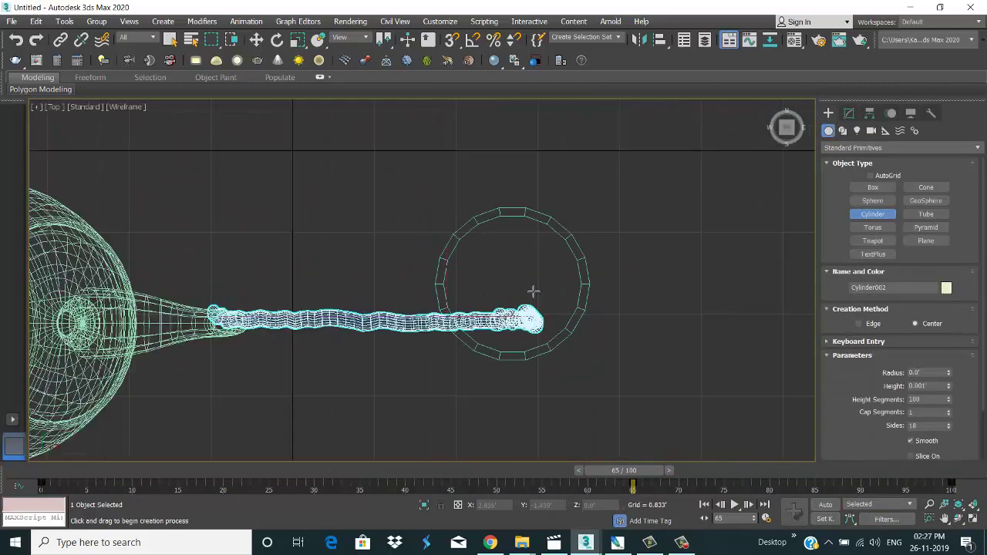
pyautogui.moveTo(527, 289); pyautogui.dragTo(570, 290)
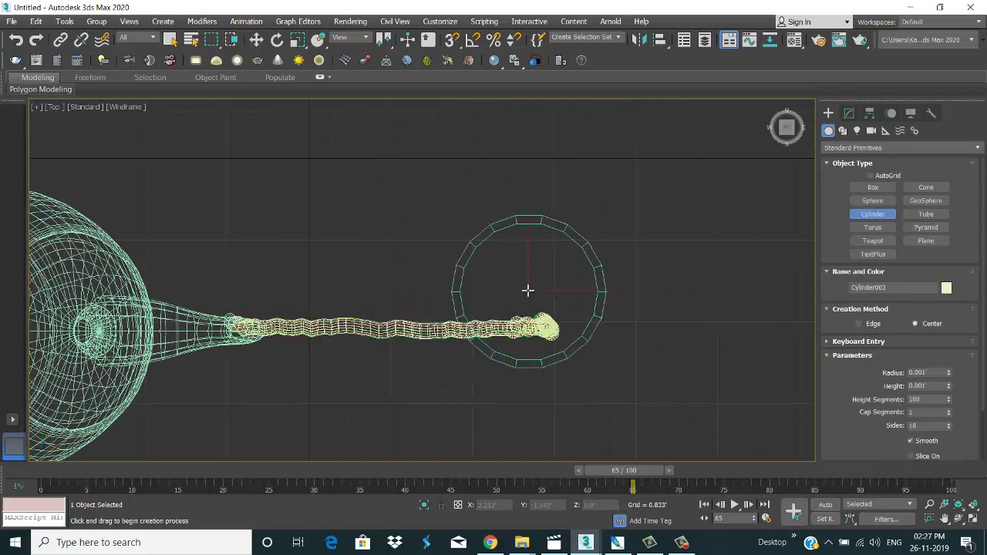
pyautogui.moveTo(552, 325); pyautogui.dragTo(569, 347)
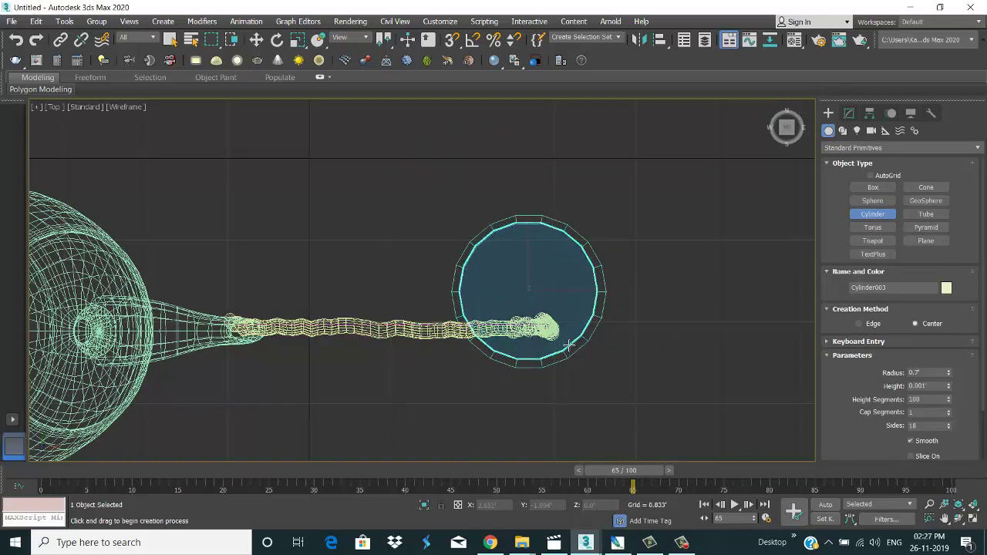
pyautogui.press('r')
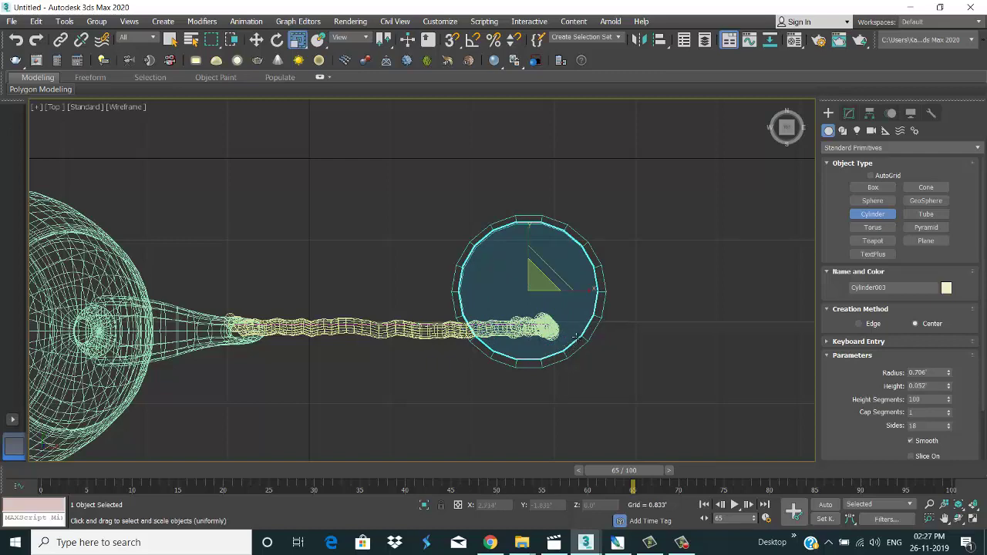
pyautogui.click(631, 220)
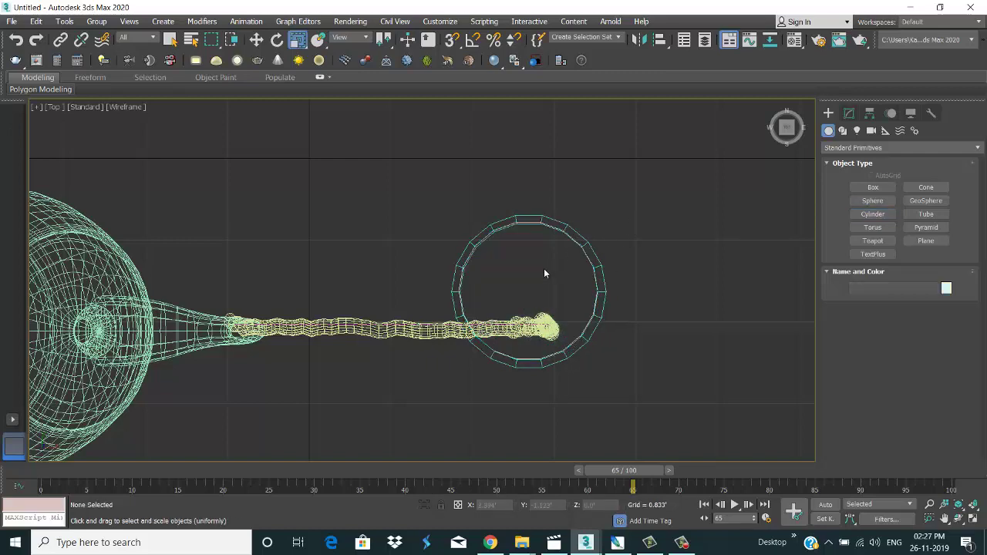
pyautogui.click(521, 223)
# Select the liquid disc in Perspective view and isolate it in the Modify panel
pyautogui.press('p')
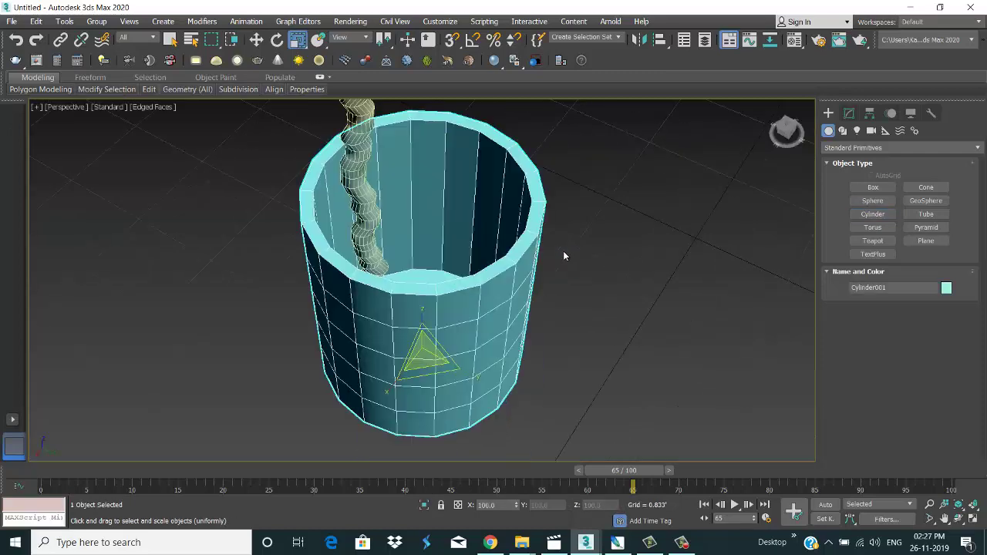
pyautogui.keyDown('alt'); pyautogui.moveTo(446, 261); pyautogui.dragTo(442, 305, button='middle'); pyautogui.keyUp('alt')
pyautogui.press('w')
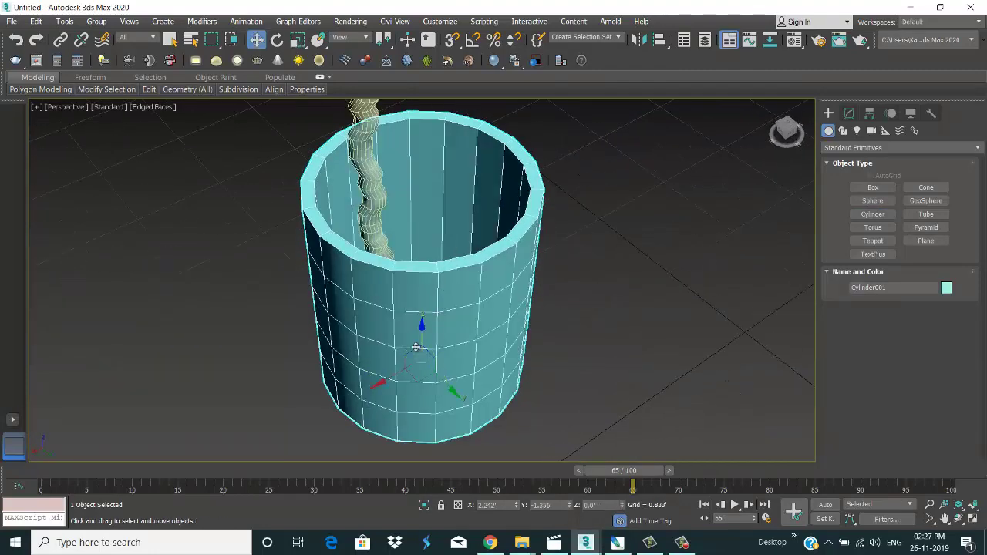
pyautogui.moveTo(418, 340)
pyautogui.keyDown('alt'); pyautogui.mouseDown(button='middle')
pyautogui.moveTo(418, 313)
pyautogui.moveTo(496, 395)
pyautogui.moveTo(529, 347)
pyautogui.moveTo(467, 293)
pyautogui.mouseUp(button='middle'); pyautogui.keyUp('alt')
pyautogui.click(705, 255)
pyautogui.moveTo(705, 255)
pyautogui.keyDown('alt'); pyautogui.mouseDown(button='middle')
pyautogui.moveTo(561, 219)
pyautogui.moveTo(478, 355)
pyautogui.moveTo(503, 371)
pyautogui.mouseUp(button='middle'); pyautogui.keyUp('alt')
pyautogui.click(478, 355)
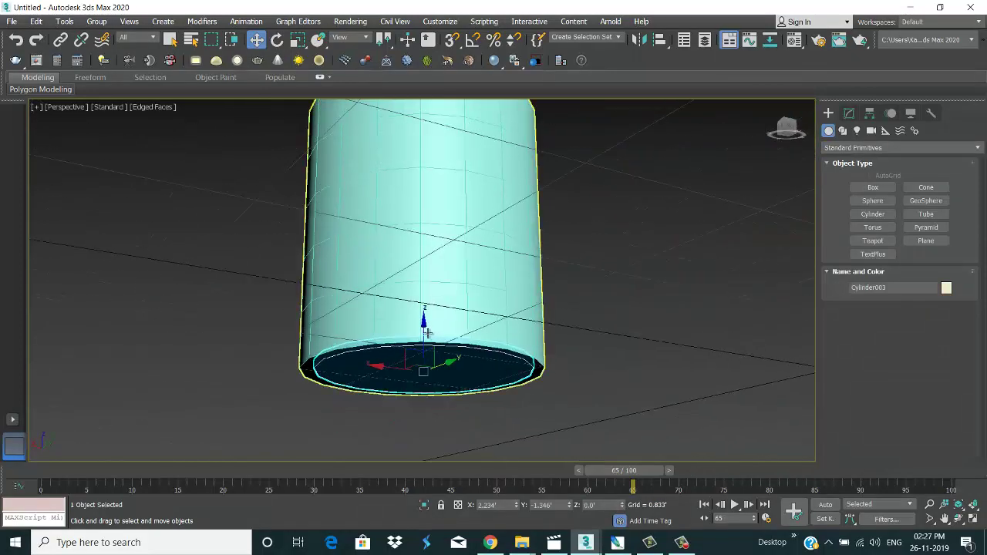
pyautogui.click(849, 112)
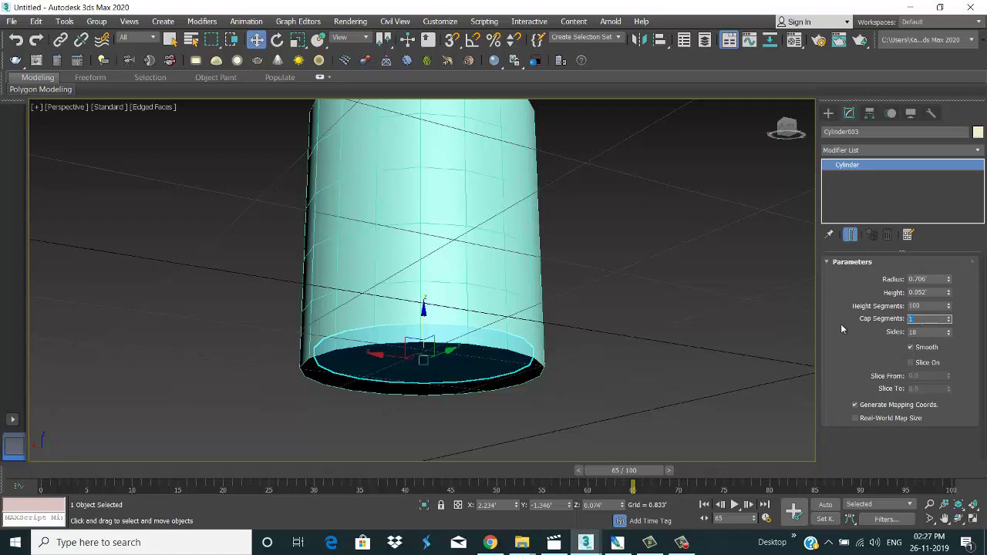
pyautogui.keyDown('alt'); pyautogui.moveTo(639, 349); pyautogui.dragTo(613, 333, button='middle'); pyautogui.keyUp('alt')
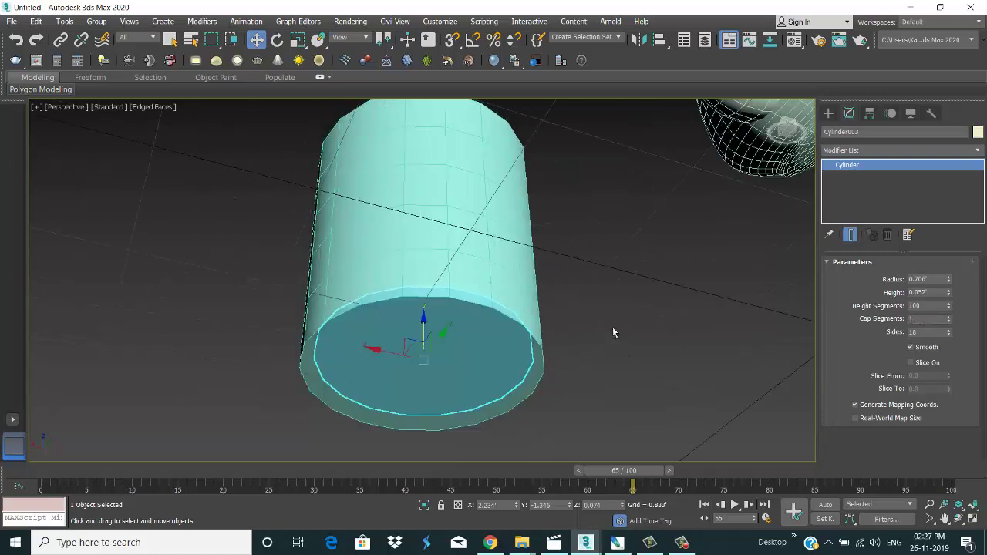
pyautogui.click(424, 507)
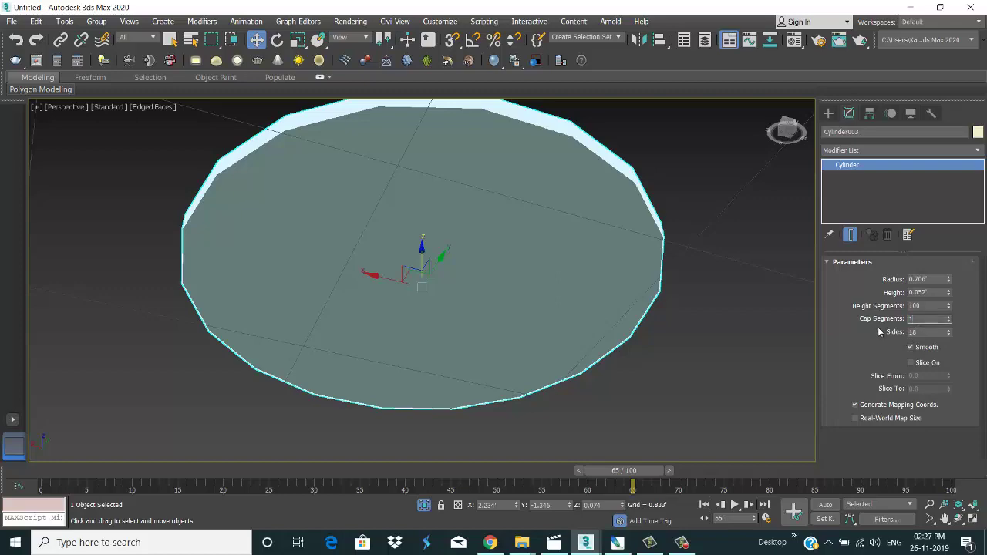
# Set the disc's Cap Segments to 100 and Sides to 30
pyautogui.write('100')
pyautogui.press('Return')
pyautogui.keyDown('alt'); pyautogui.moveTo(700, 311); pyautogui.dragTo(598, 332, button='middle'); pyautogui.keyUp('alt')
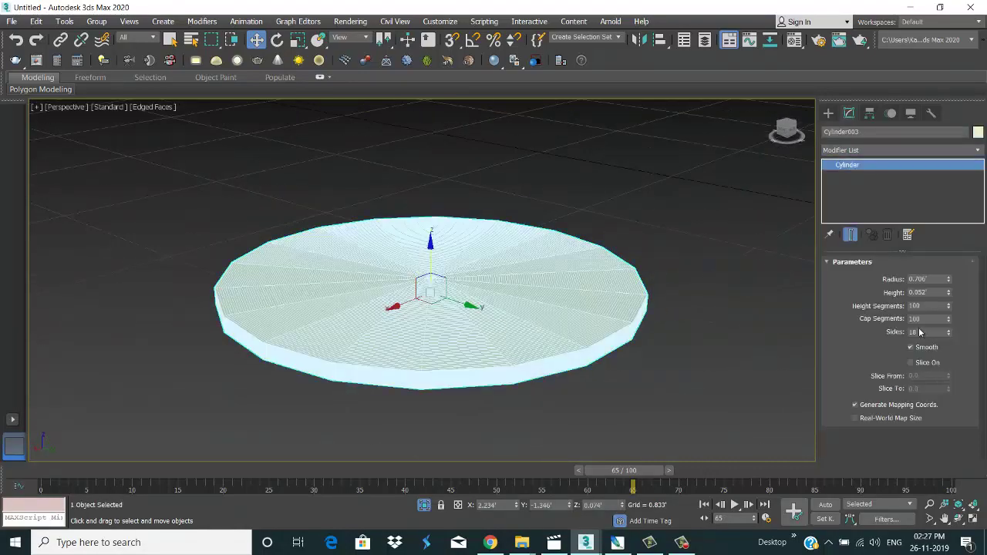
pyautogui.write('50')
pyautogui.press('Return')
pyautogui.click(680, 248)
pyautogui.moveTo(463, 301)
pyautogui.keyDown('alt'); pyautogui.mouseDown(button='middle')
pyautogui.moveTo(560, 293)
pyautogui.moveTo(522, 323)
pyautogui.mouseUp(button='middle'); pyautogui.keyUp('alt')
pyautogui.click(509, 298)
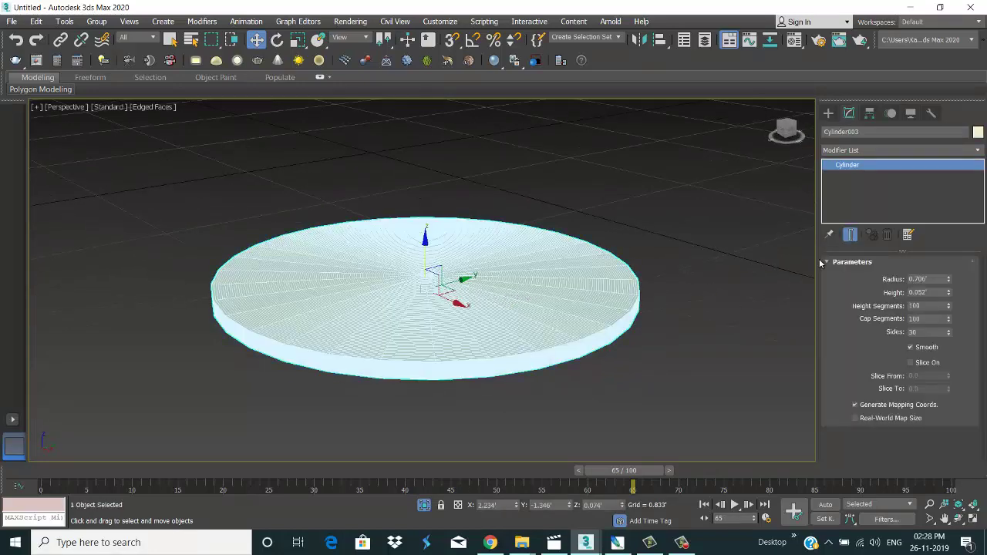
# Hide edged faces and add a Noise modifier to the liquid disc
pyautogui.press('F4')
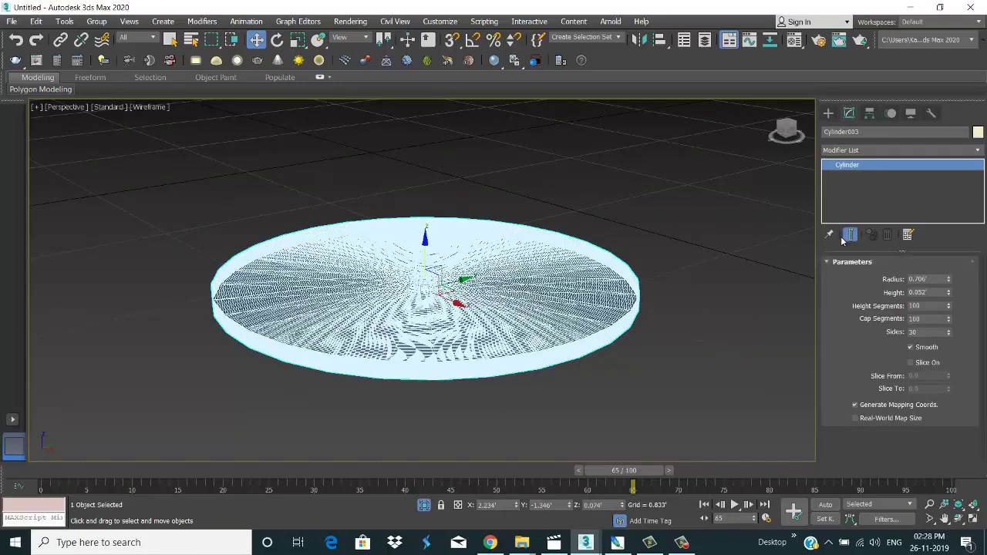
pyautogui.click(874, 148)
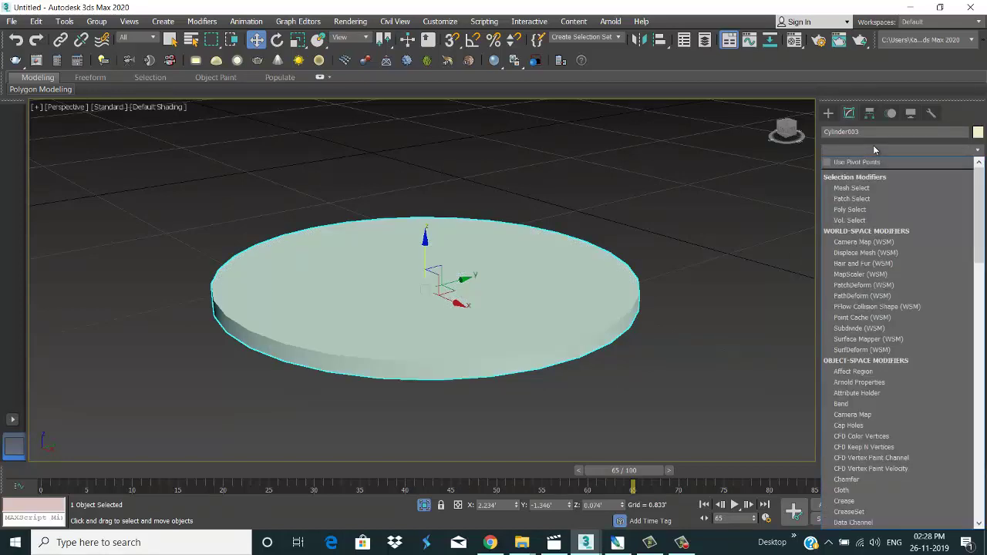
pyautogui.press('n')
pyautogui.press('Return')
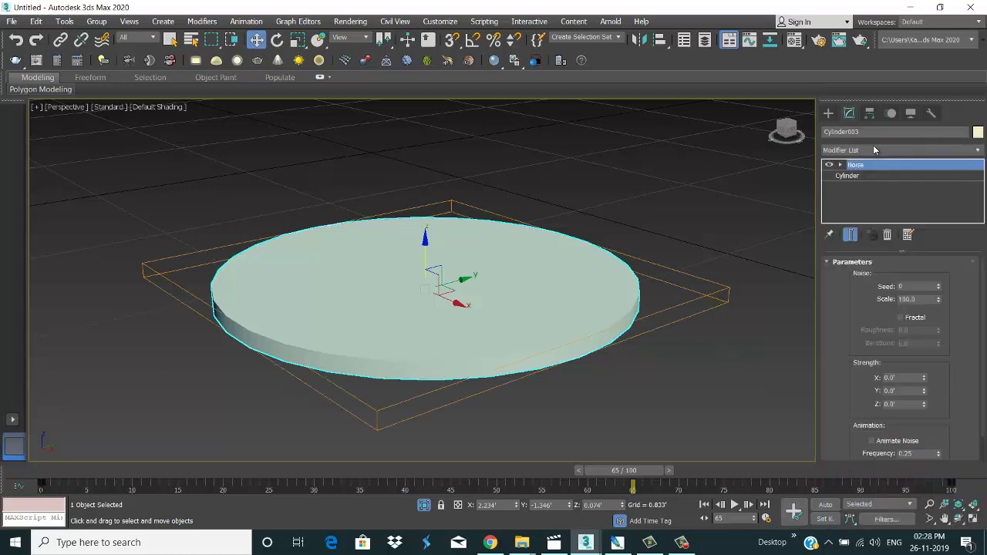
# Enable Animate Noise and Fractal with seed 16, scale 20 and small strengths, previewing at frame 60
pyautogui.scroll(-1, 946, 399)
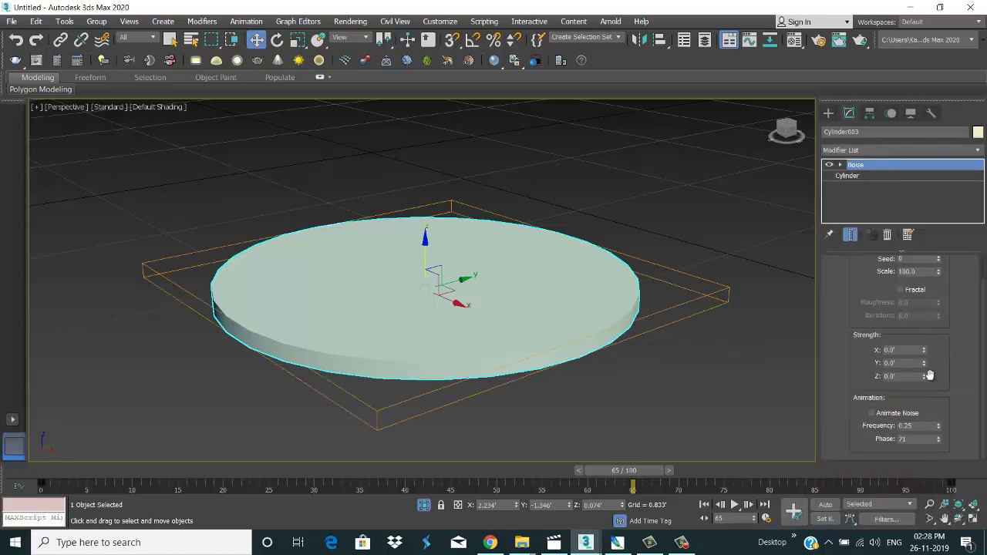
pyautogui.click(883, 415)
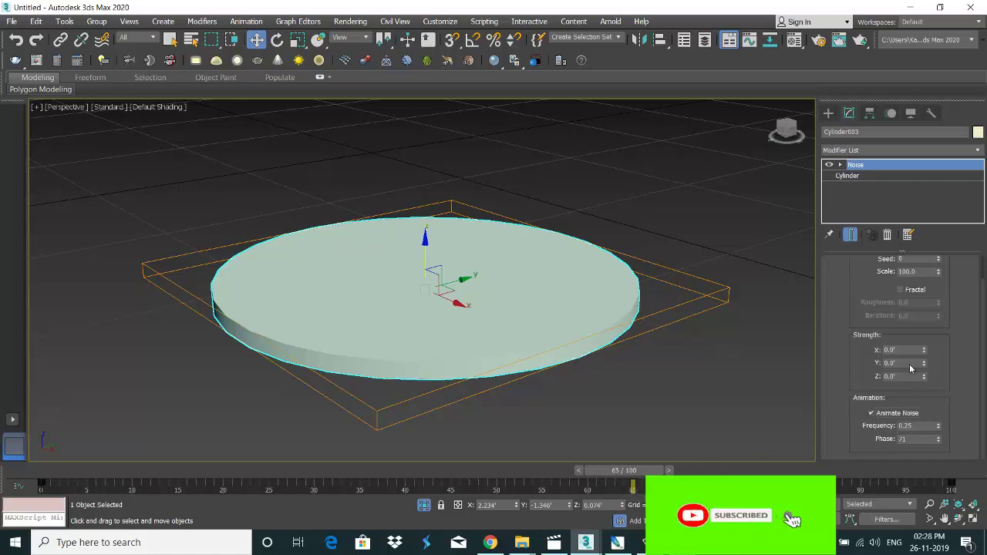
pyautogui.moveTo(923, 376)
pyautogui.mouseDown()
pyautogui.moveTo(923, 388)
pyautogui.moveTo(926, 160)
pyautogui.mouseUp()
pyautogui.click(901, 290)
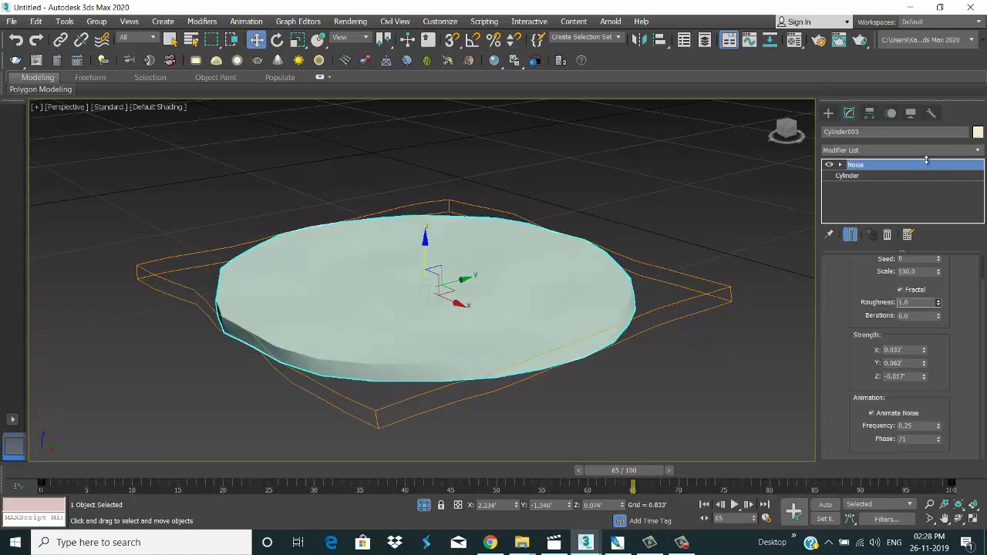
pyautogui.moveTo(938, 311)
pyautogui.mouseDown()
pyautogui.moveTo(940, 274)
pyautogui.moveTo(955, 345)
pyautogui.mouseUp()
pyautogui.scroll(1, 942, 313)
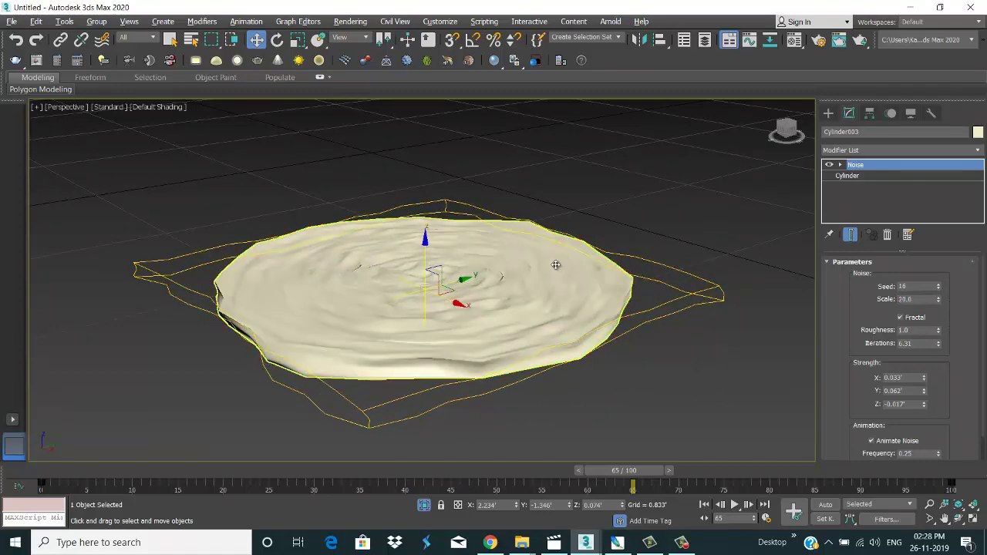
pyautogui.moveTo(556, 264)
pyautogui.keyDown('alt'); pyautogui.mouseDown(button='middle')
pyautogui.moveTo(502, 280)
pyautogui.moveTo(529, 273)
pyautogui.mouseUp(button='middle'); pyautogui.keyUp('alt')
pyautogui.moveTo(594, 471)
pyautogui.mouseDown()
pyautogui.moveTo(549, 481)
pyautogui.moveTo(43, 482)
pyautogui.mouseUp()
# Play the animation from the first frame to preview the disc's ripples
pyautogui.press('w')
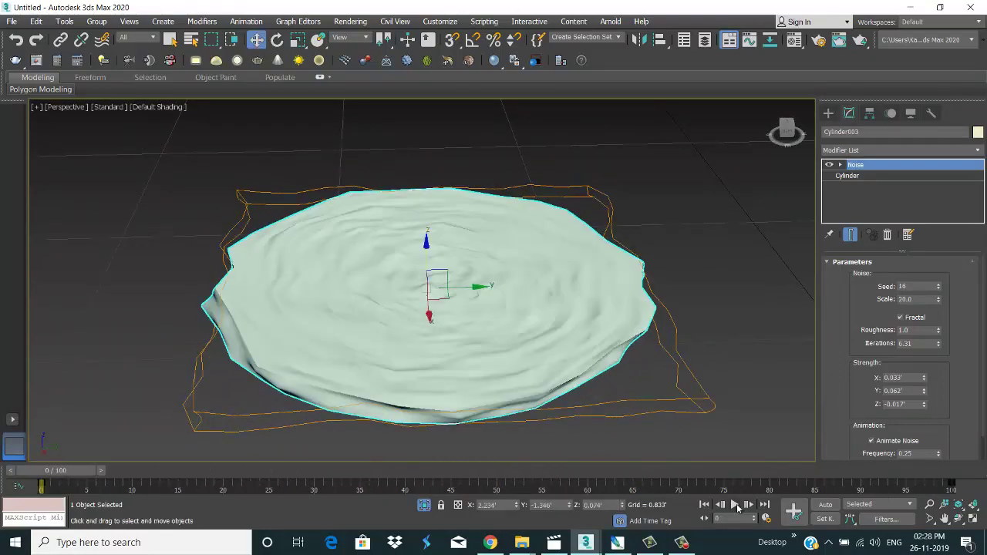
pyautogui.click(735, 506)
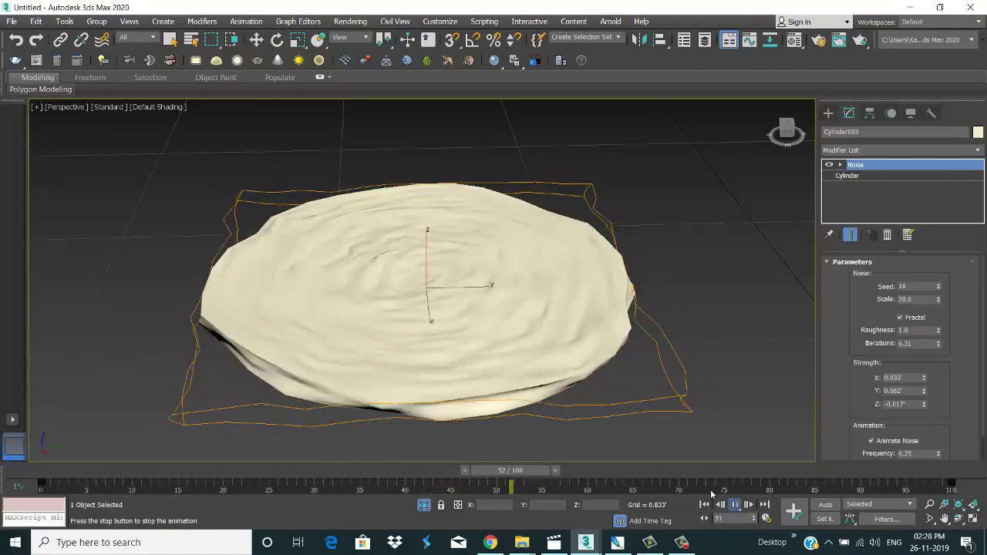
pyautogui.click(704, 504)
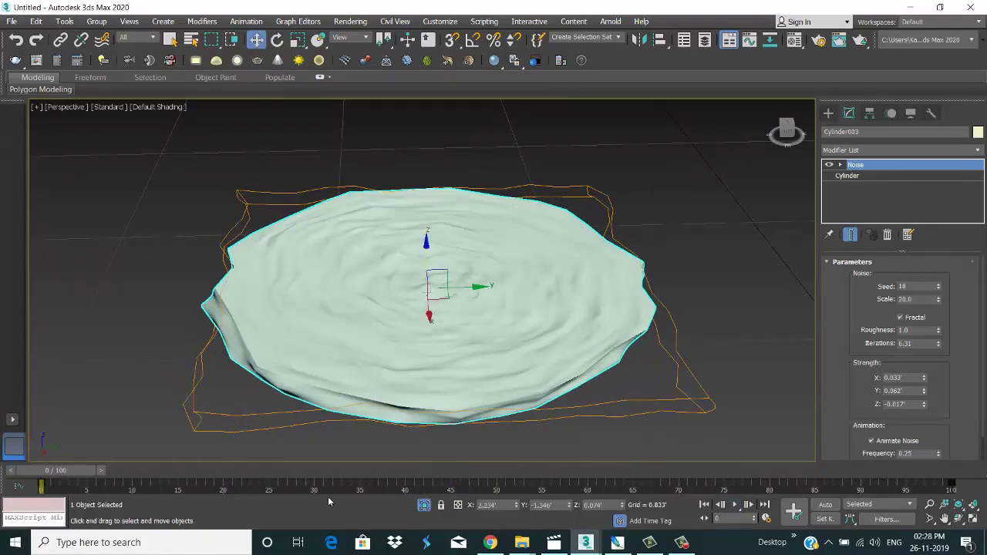
# Exit isolation to show the whole scene and open the disc's Cylinder parameters at frame 75
pyautogui.click(425, 506)
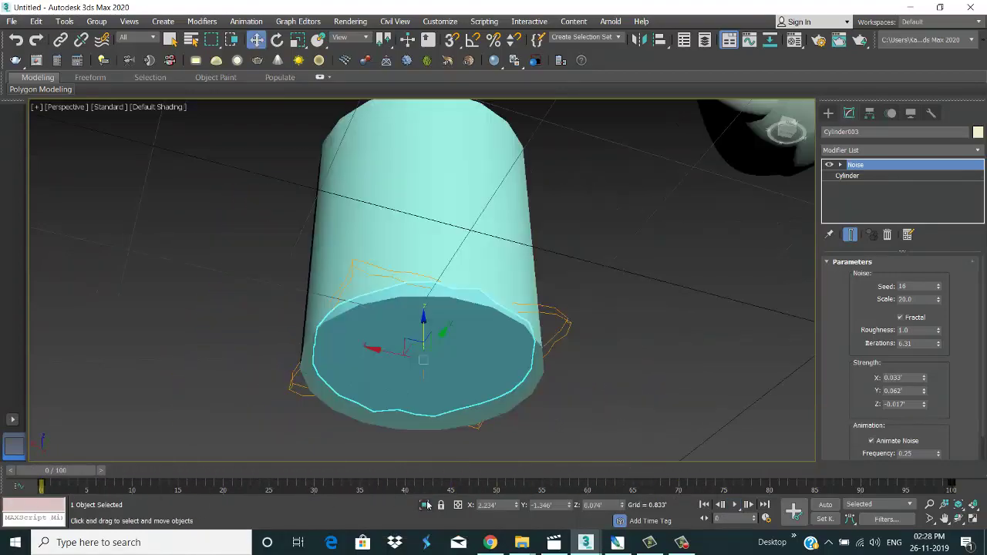
pyautogui.scroll(-3, 577, 352)
pyautogui.scroll(-2, 568, 357)
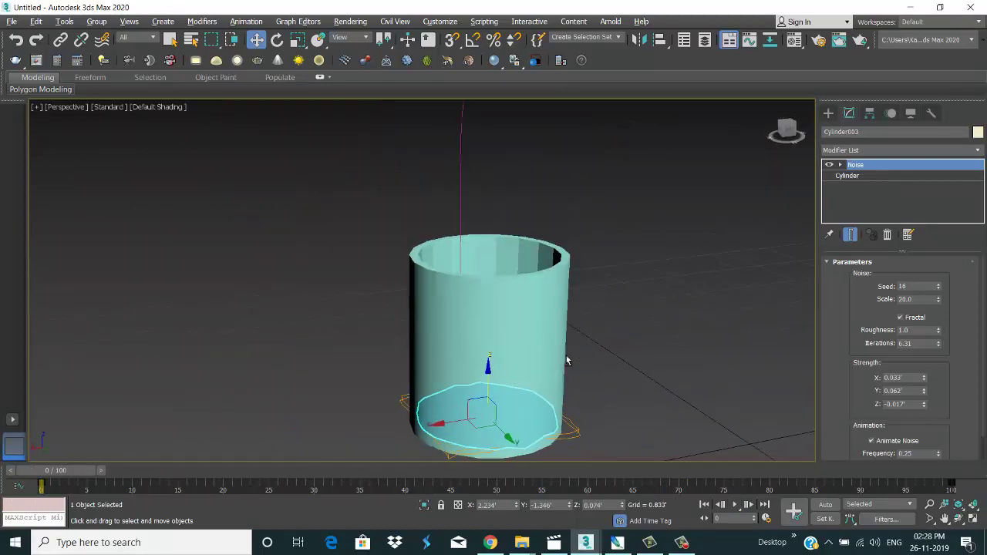
pyautogui.scroll(-1, 551, 331)
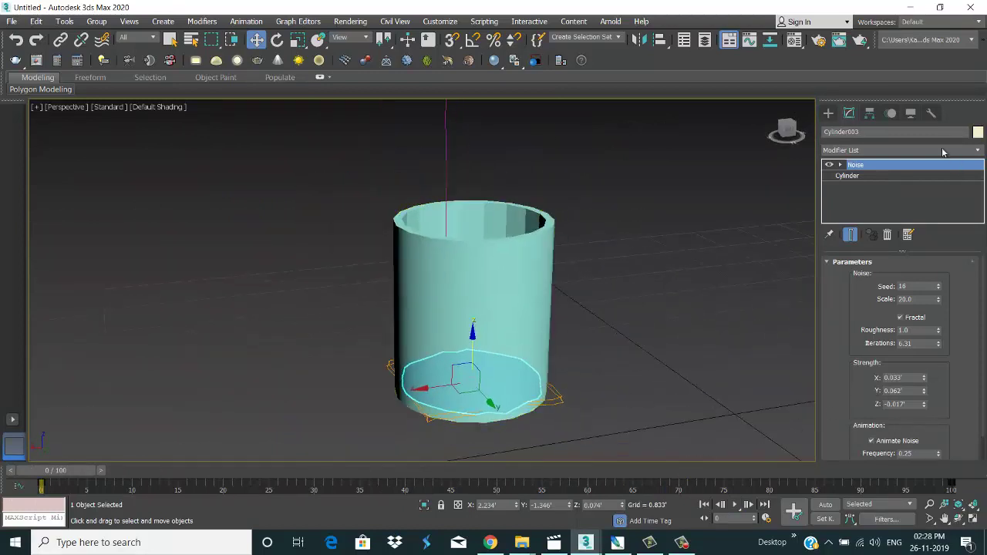
pyautogui.click(858, 176)
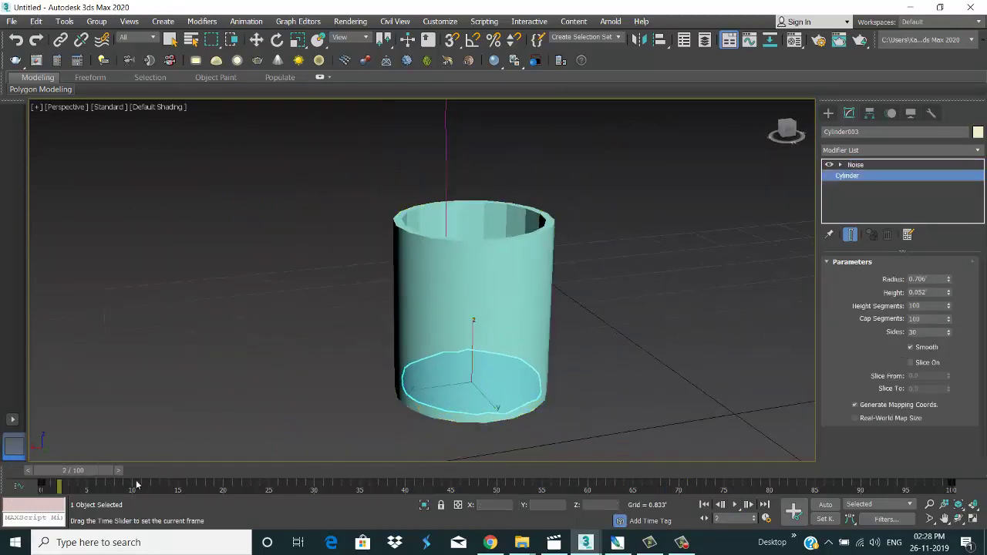
pyautogui.moveTo(73, 471)
pyautogui.mouseDown()
pyautogui.moveTo(562, 470)
pyautogui.moveTo(730, 502)
pyautogui.mouseUp()
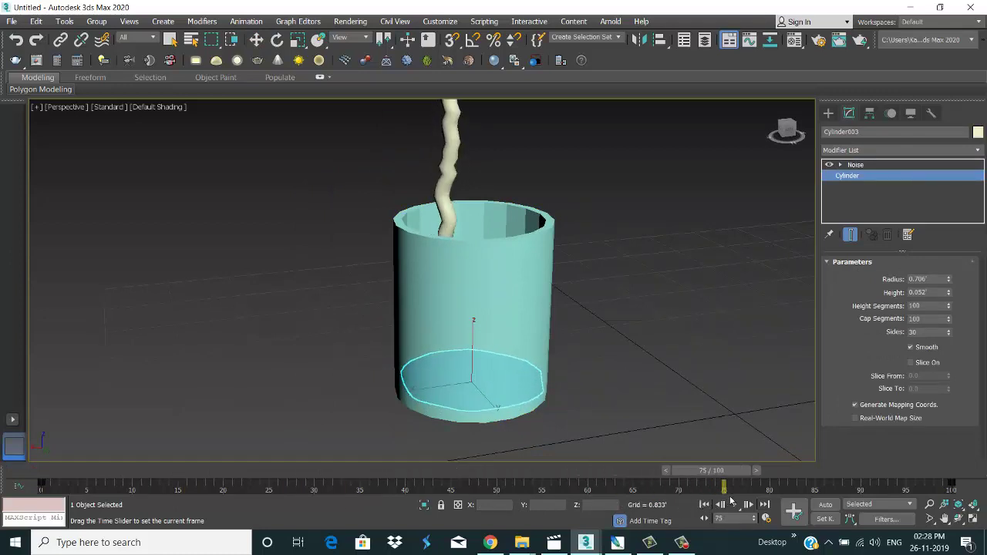
pyautogui.press('w')
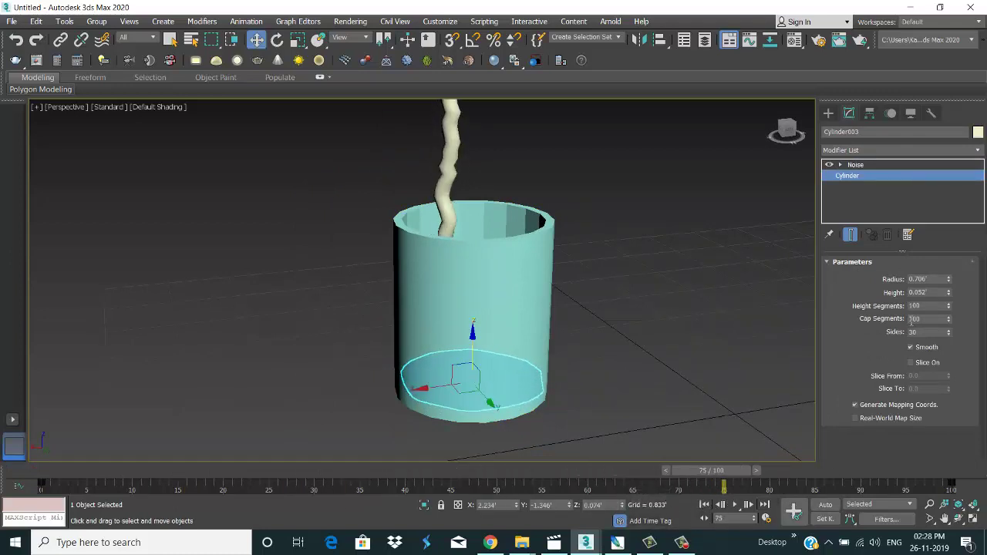
# With Auto Key on, keyframe the liquid height to about 1.717 at frame 75
pyautogui.click(949, 292)
pyautogui.click(825, 505)
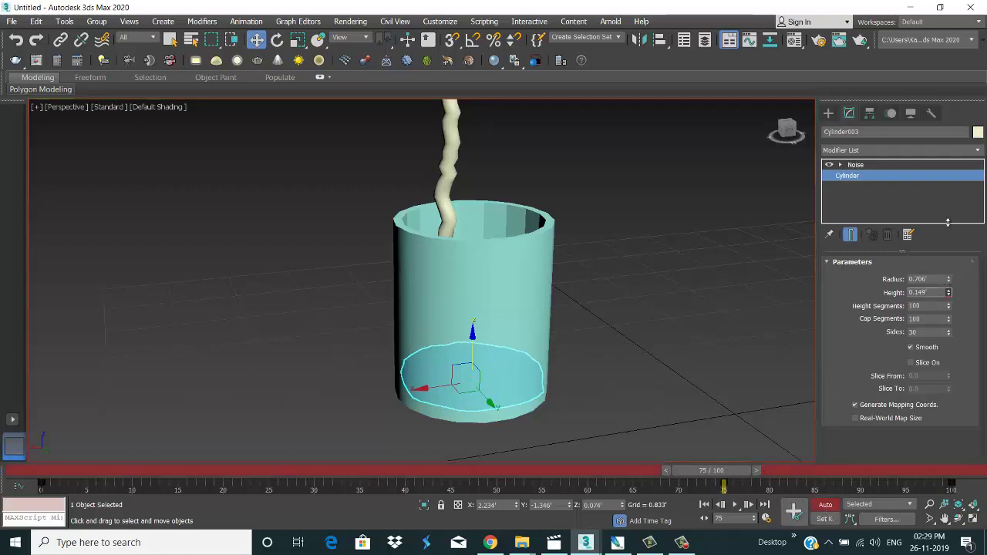
pyautogui.moveTo(948, 222); pyautogui.dragTo(36, 367)
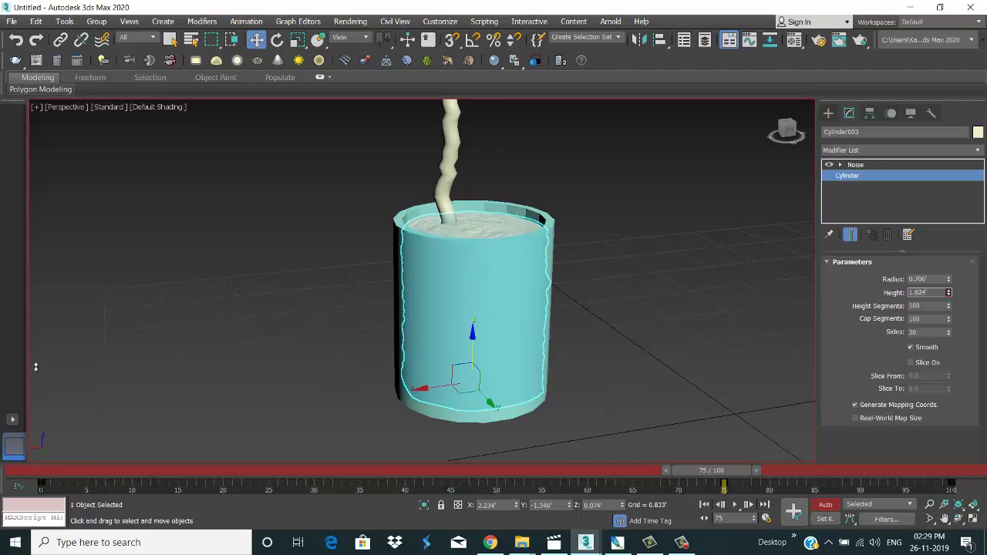
pyautogui.moveTo(44, 355); pyautogui.dragTo(64, 322)
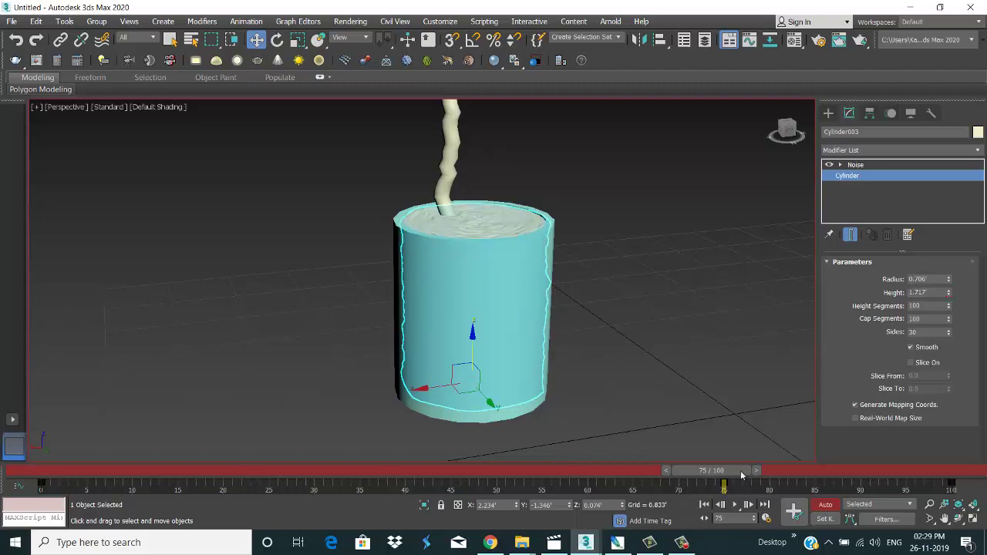
# Move the starting height key to frame 11 so the tea begins rising there, previewing the fill
pyautogui.moveTo(711, 471); pyautogui.dragTo(421, 491)
pyautogui.press('Home')
pyautogui.press('w')
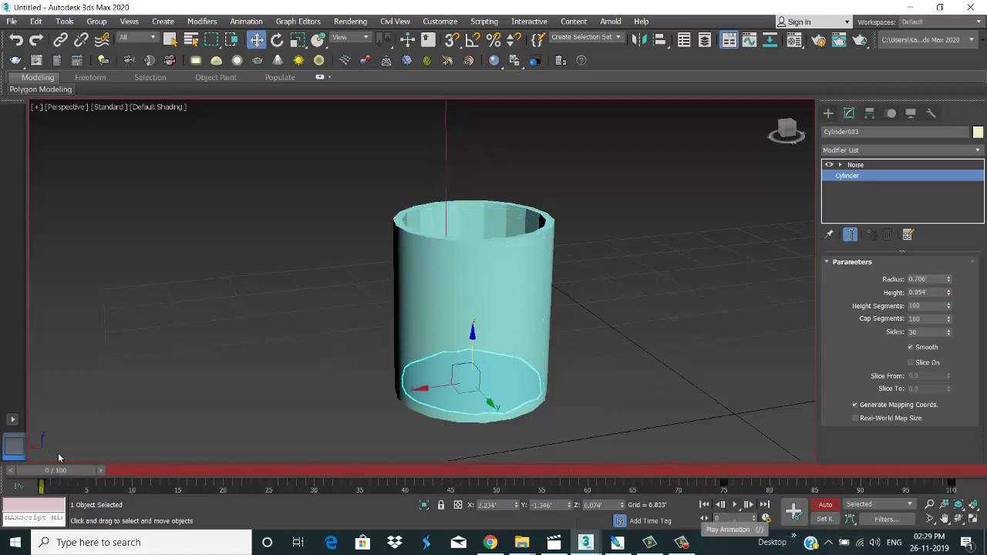
pyautogui.moveTo(59, 470)
pyautogui.mouseDown()
pyautogui.moveTo(160, 488)
pyautogui.moveTo(542, 483)
pyautogui.mouseUp()
pyautogui.press('w')
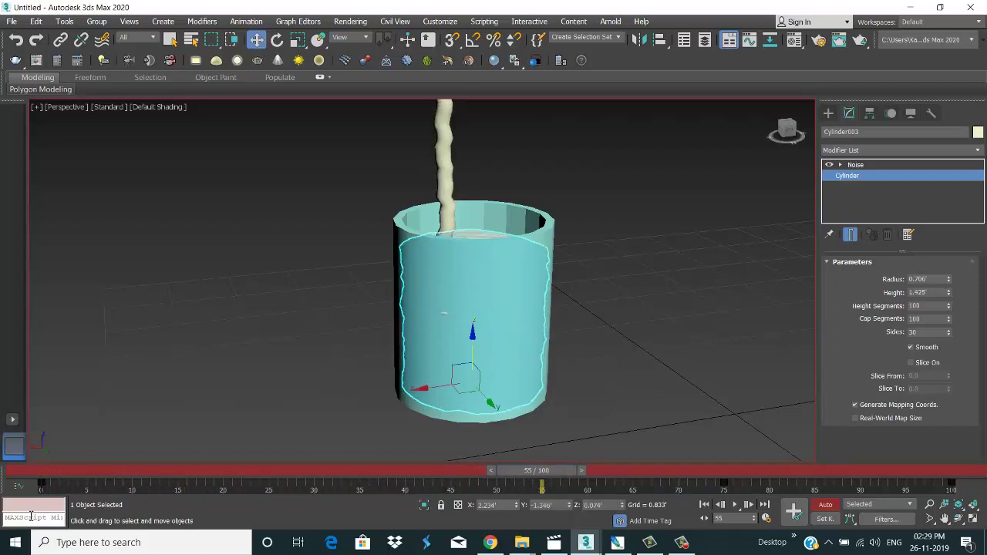
pyautogui.moveTo(42, 483); pyautogui.dragTo(161, 499)
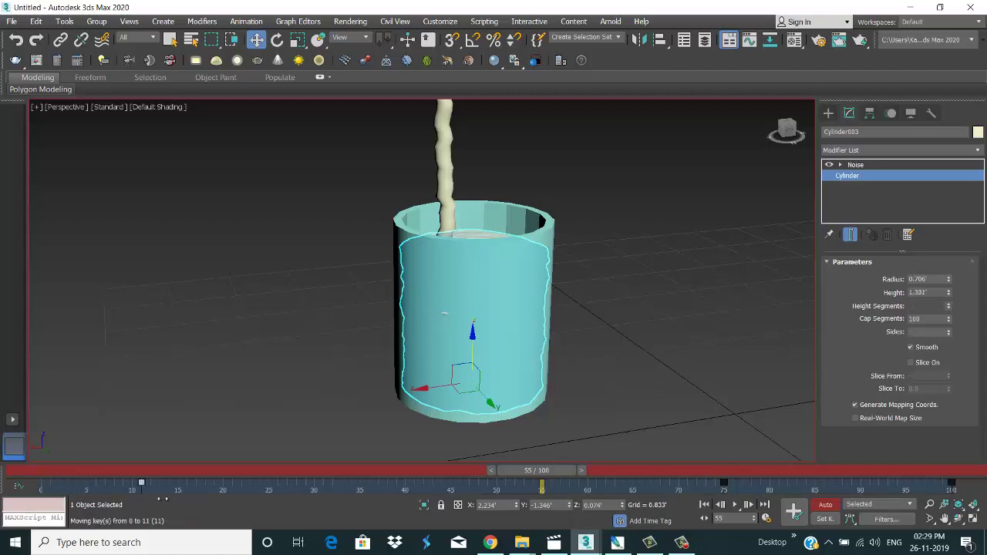
pyautogui.moveTo(422, 470); pyautogui.dragTo(641, 471)
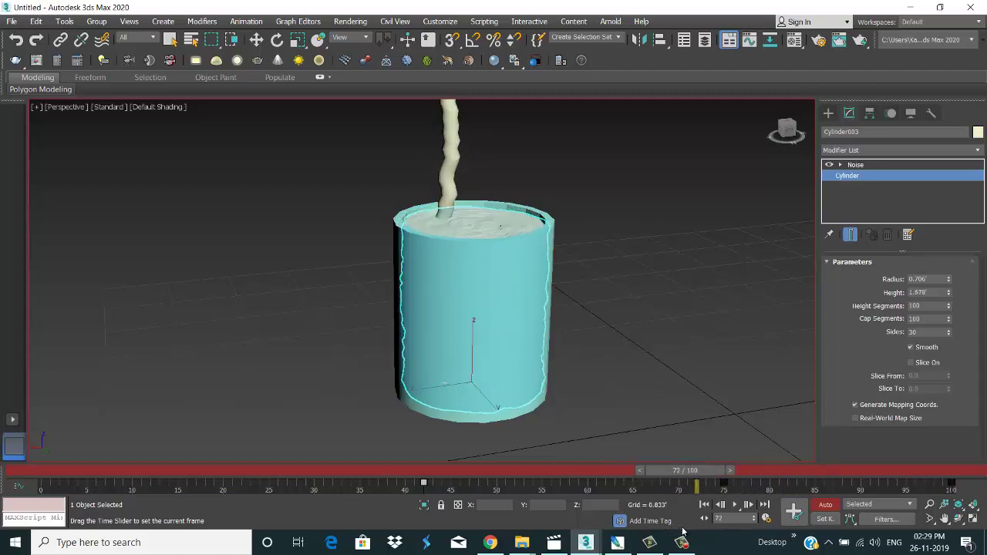
# Zoom out to frame the whole teapot and stream, and compare the pour with the liquid level
pyautogui.press('w')
pyautogui.scroll(-2, 603, 411)
pyautogui.scroll(-3, 623, 400)
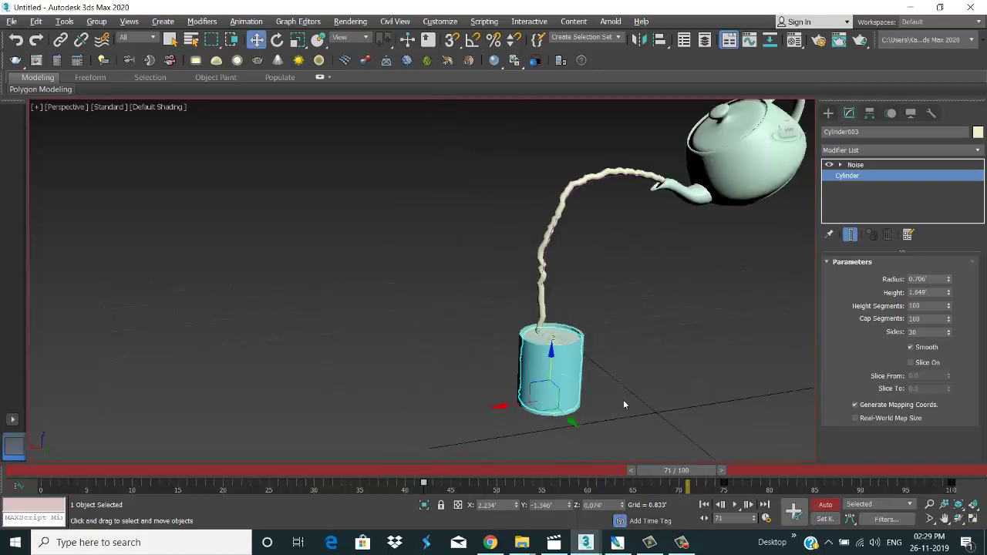
pyautogui.moveTo(681, 472)
pyautogui.mouseDown()
pyautogui.moveTo(371, 489)
pyautogui.moveTo(594, 507)
pyautogui.mouseUp()
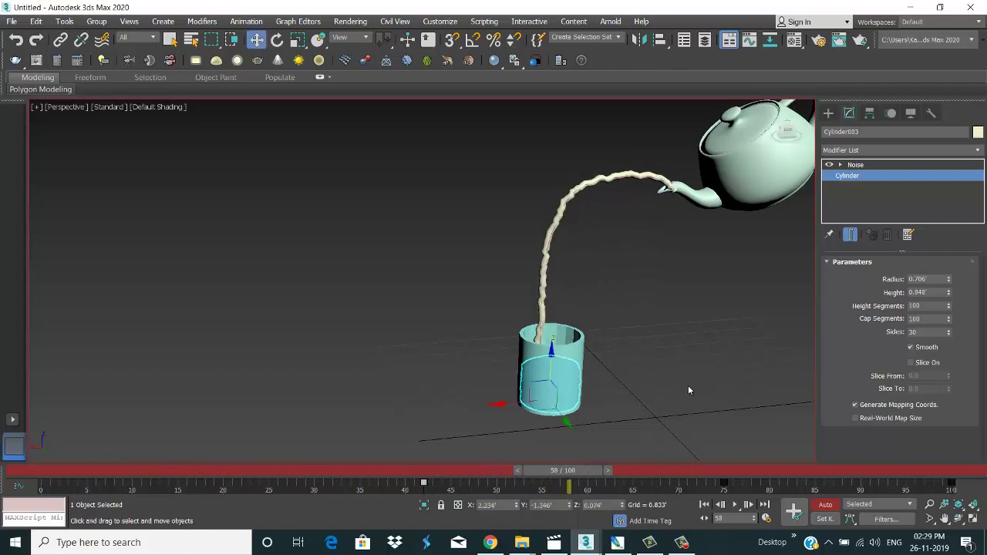
# Deselect the liquid cylinder and scrub from before the pour until the stream reaches the cup
pyautogui.press('w')
pyautogui.hotkey('ctrl', 'd')
pyautogui.moveTo(573, 478); pyautogui.dragTo(360, 488)
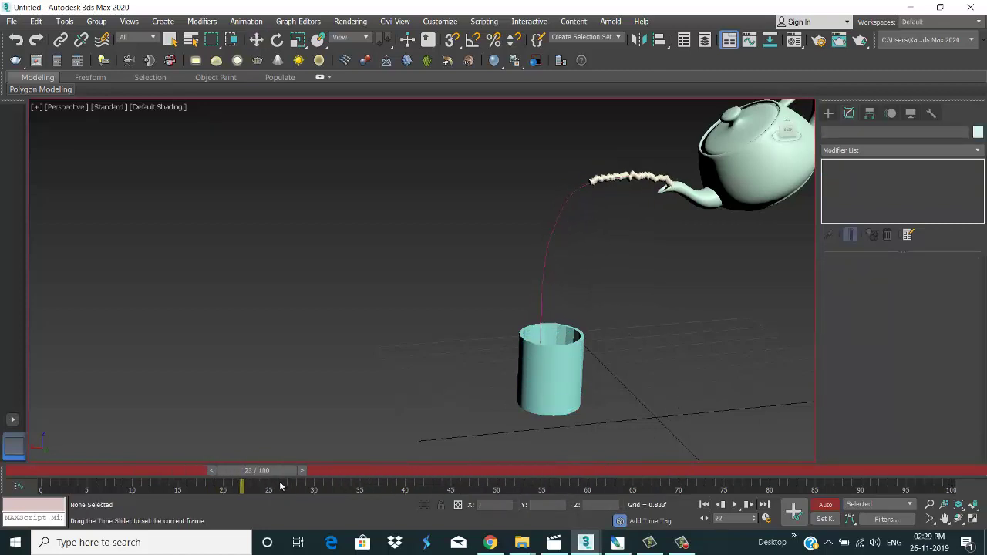
pyautogui.moveTo(423, 486); pyautogui.dragTo(693, 485)
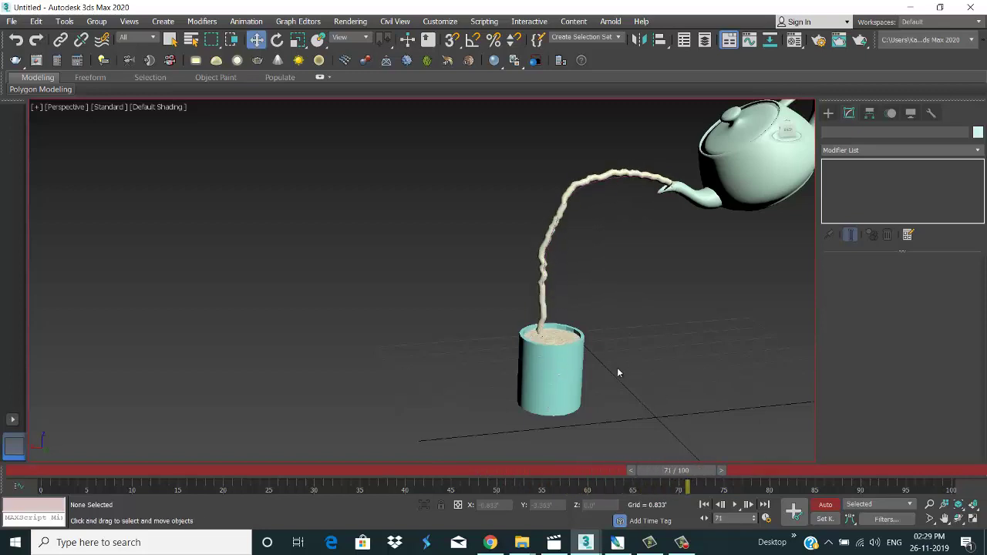
# Uniformly scale Cylinder001 up to about 101% and scrub to confirm the tea stays inside
pyautogui.click(552, 371)
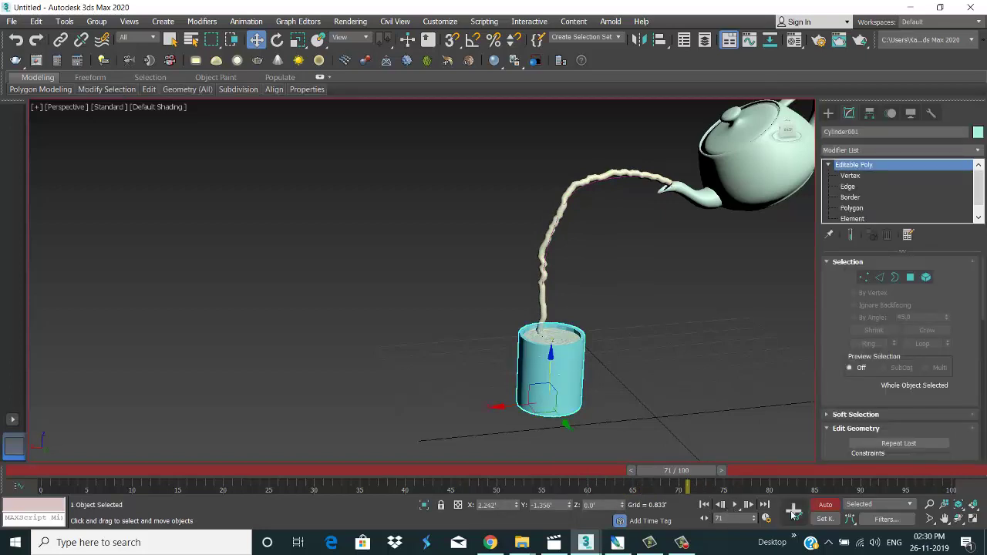
pyautogui.click(300, 42)
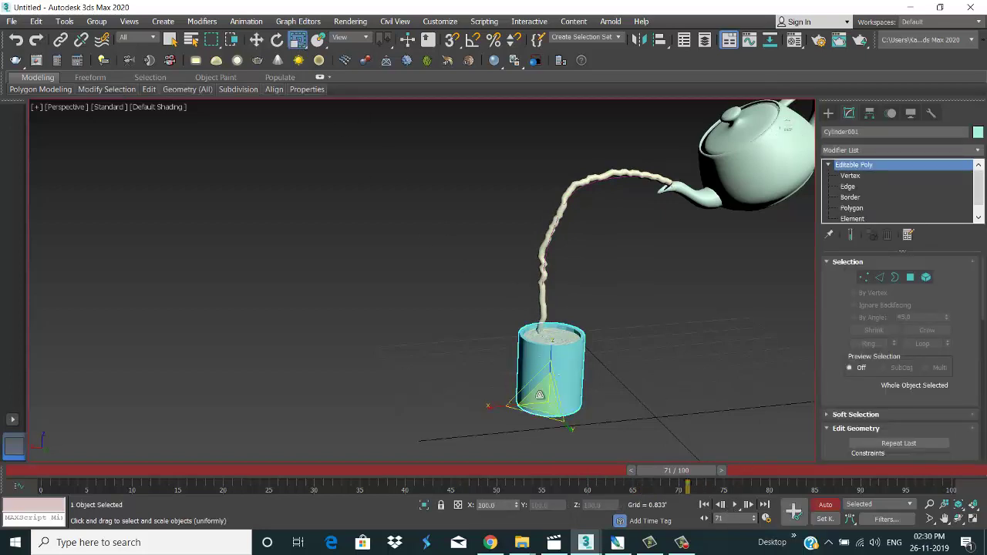
pyautogui.moveTo(552, 400); pyautogui.dragTo(558, 399)
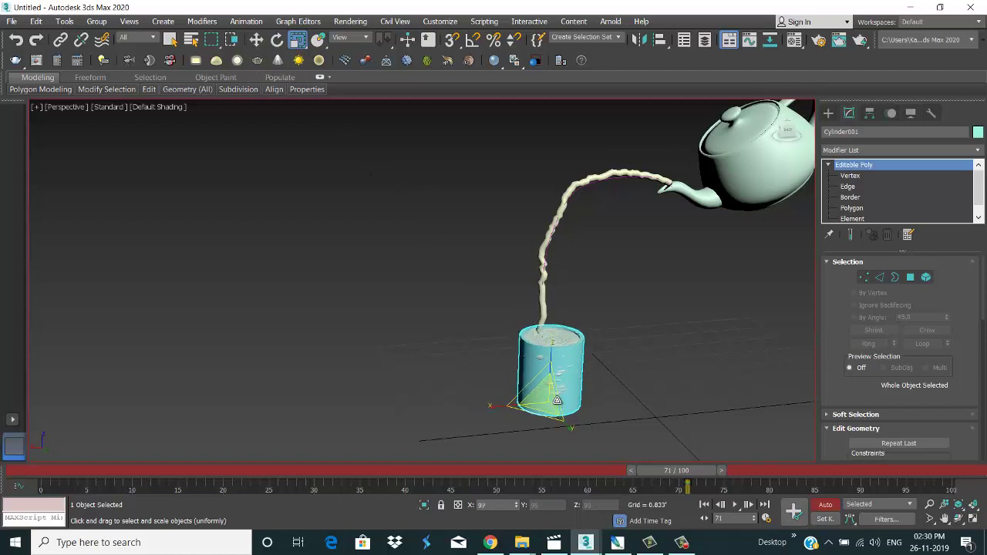
pyautogui.moveTo(684, 484)
pyautogui.mouseDown()
pyautogui.moveTo(516, 495)
pyautogui.moveTo(800, 499)
pyautogui.moveTo(708, 503)
pyautogui.moveTo(761, 503)
pyautogui.mouseUp()
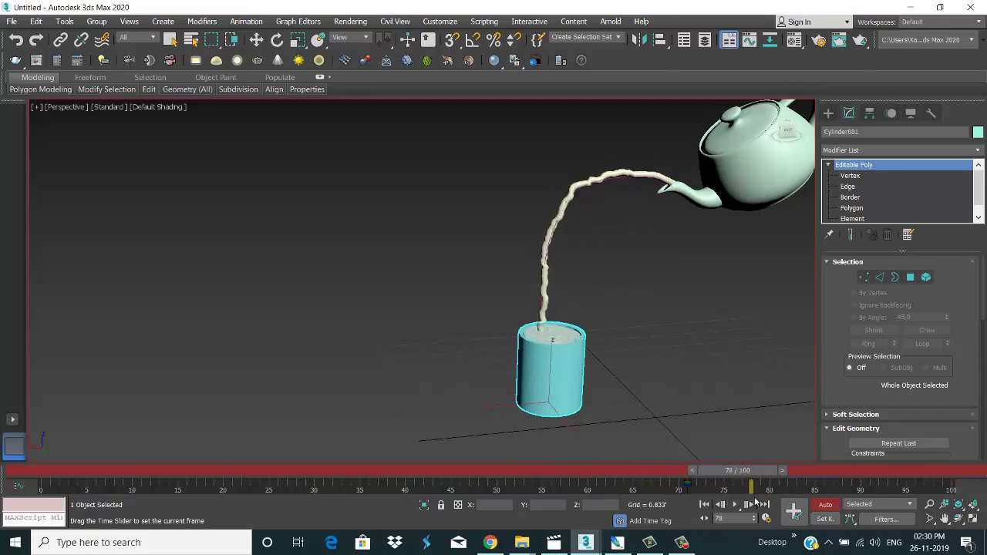
pyautogui.press('r')
pyautogui.moveTo(514, 322)
pyautogui.keyDown('alt'); pyautogui.mouseDown(button='middle')
pyautogui.moveTo(619, 305)
pyautogui.moveTo(661, 484)
pyautogui.mouseUp(button='middle'); pyautogui.keyUp('alt')
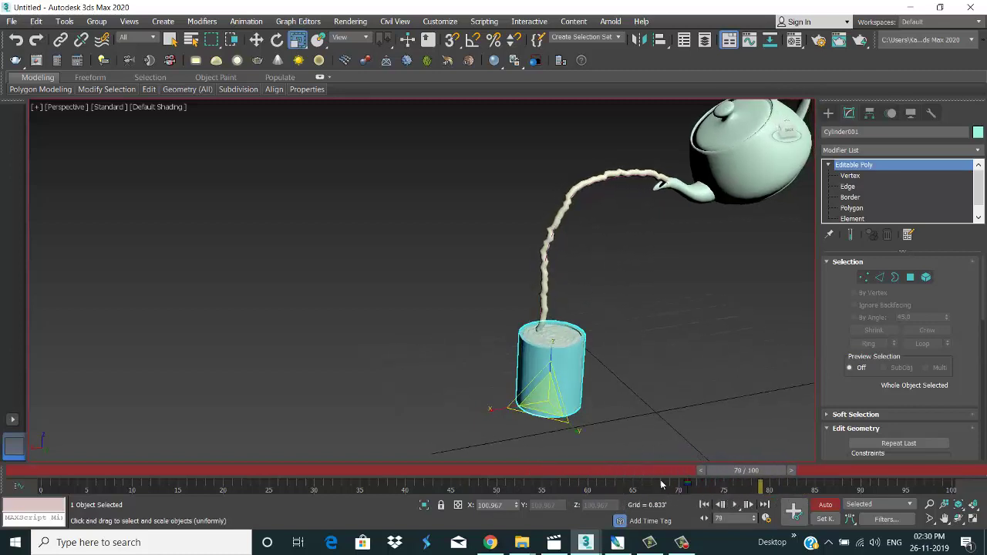
# Scrub through the finished tea animation.max as the cup fills, then bring up the web browser
pyautogui.moveTo(585, 542)
pyautogui.click(508, 491)
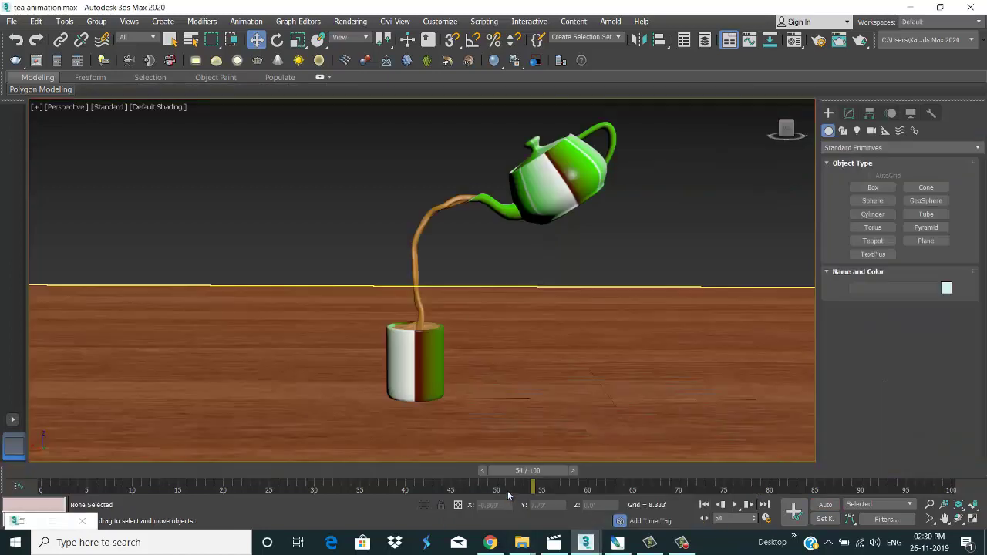
pyautogui.moveTo(530, 482)
pyautogui.mouseDown()
pyautogui.moveTo(198, 485)
pyautogui.moveTo(555, 498)
pyautogui.mouseUp()
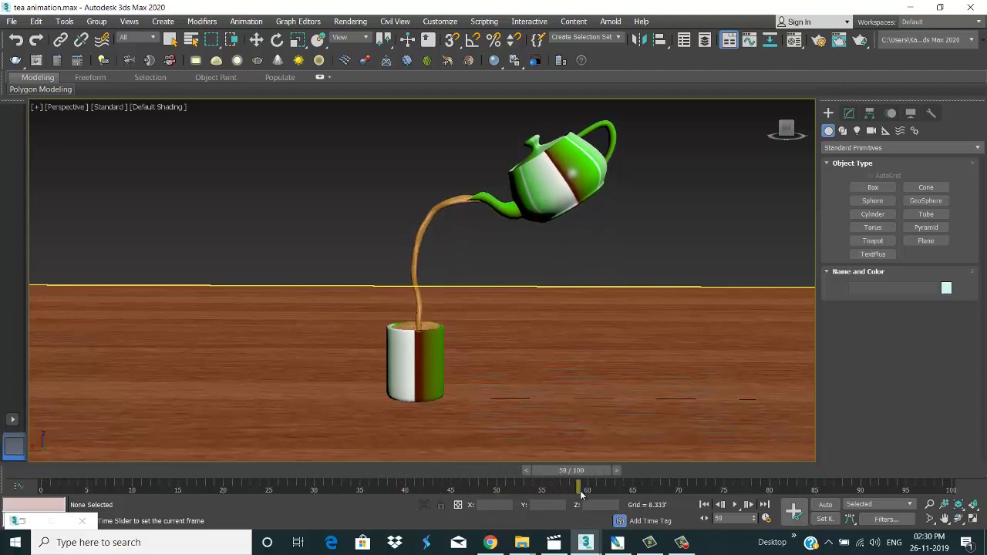
pyautogui.moveTo(555, 498)
pyautogui.mouseDown()
pyautogui.moveTo(790, 494)
pyautogui.moveTo(453, 486)
pyautogui.moveTo(609, 490)
pyautogui.mouseUp()
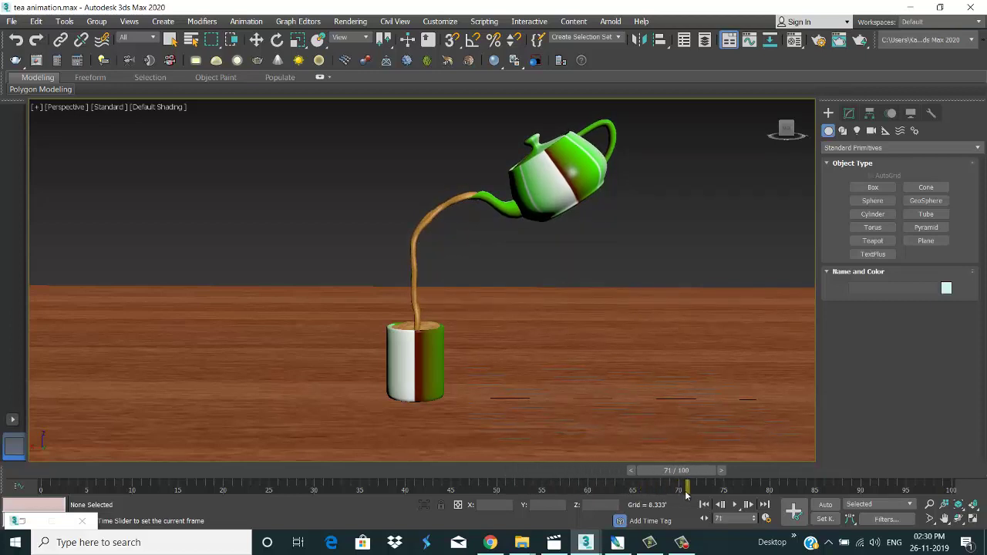
pyautogui.moveTo(686, 496)
pyautogui.mouseDown()
pyautogui.moveTo(701, 493)
pyautogui.moveTo(509, 496)
pyautogui.moveTo(650, 493)
pyautogui.mouseUp()
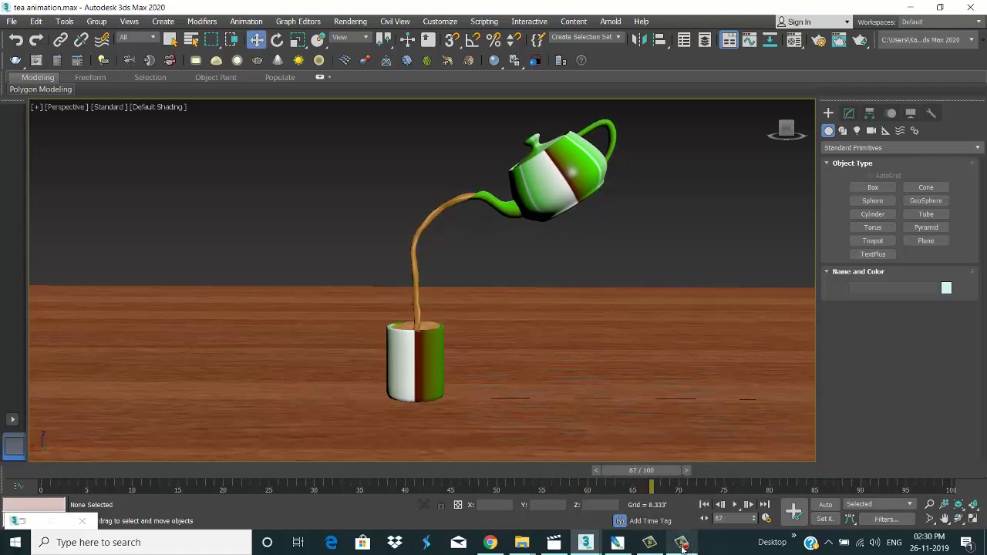
pyautogui.moveTo(682, 543)
pyautogui.click(730, 515)
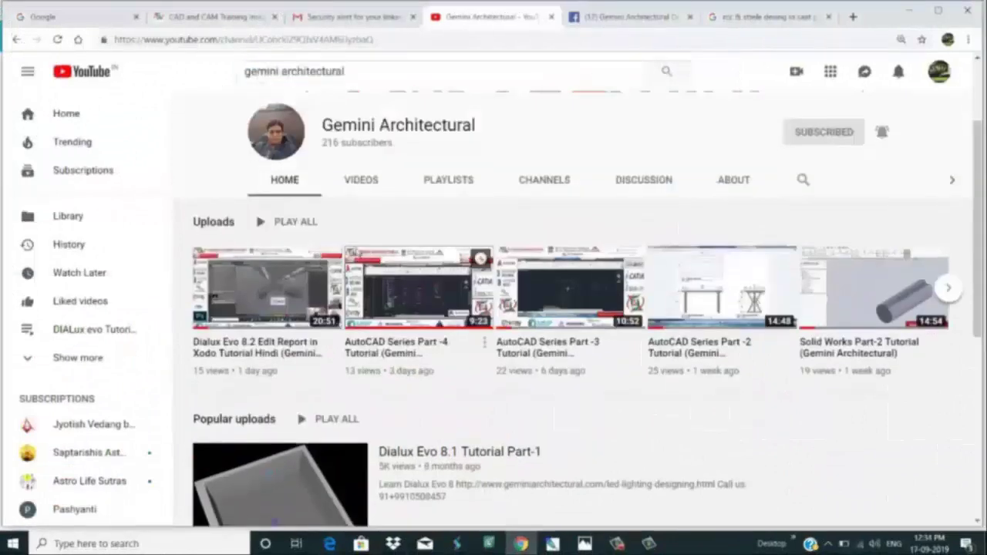
# Browse the channel's uploads under VIDEOS, then switch to the CAD and CAM Training site tab
pyautogui.click(369, 185)
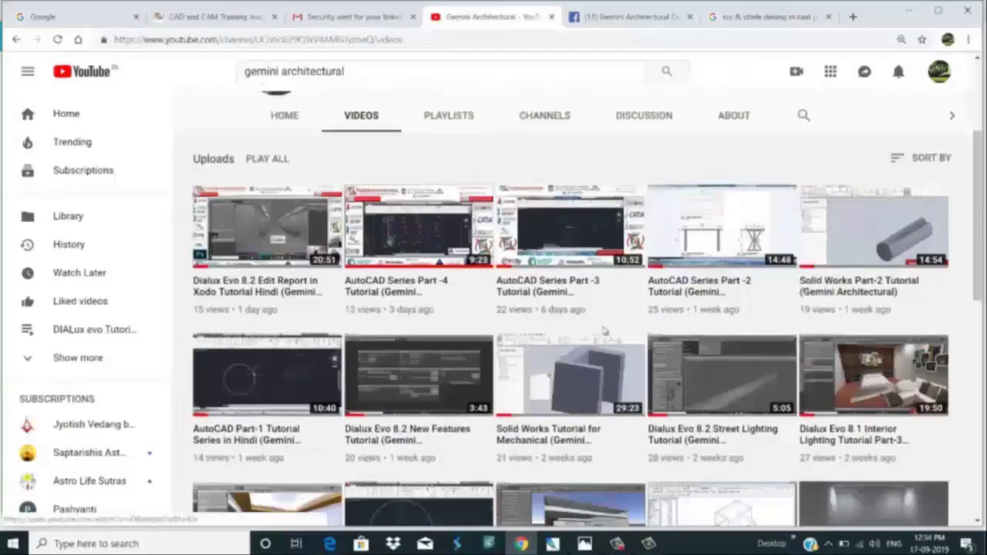
pyautogui.scroll(-1, 573, 321)
pyautogui.scroll(-3, 573, 320)
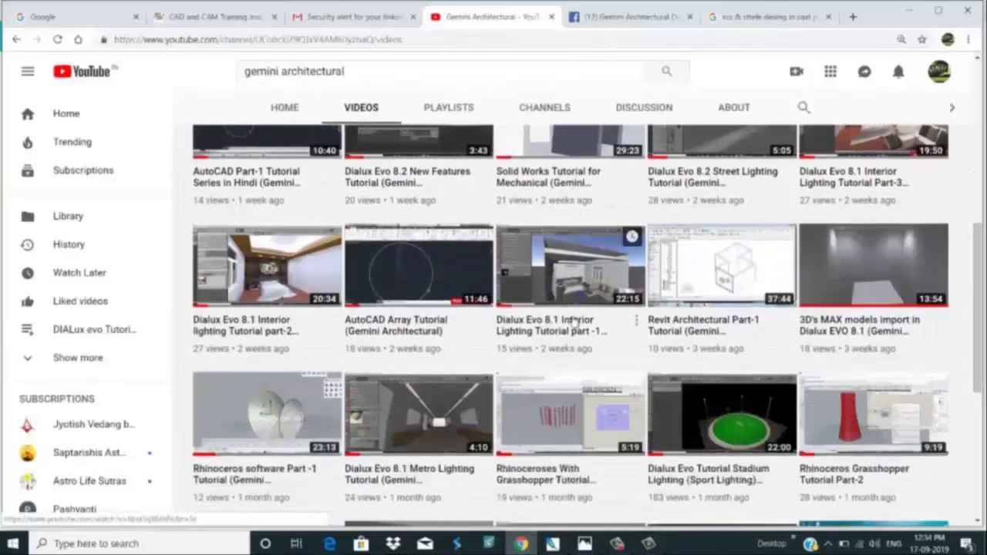
pyautogui.scroll(-2, 573, 321)
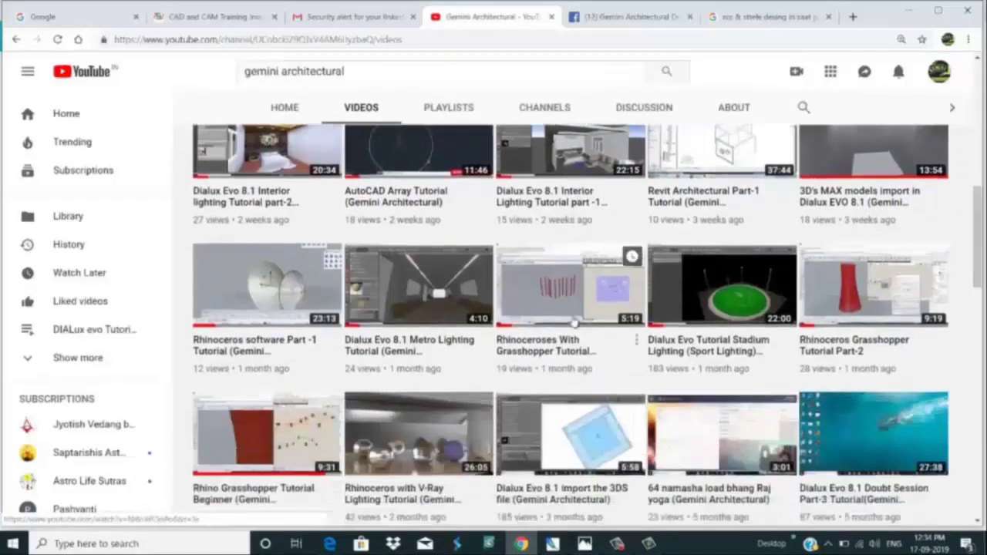
pyautogui.scroll(-1, 573, 320)
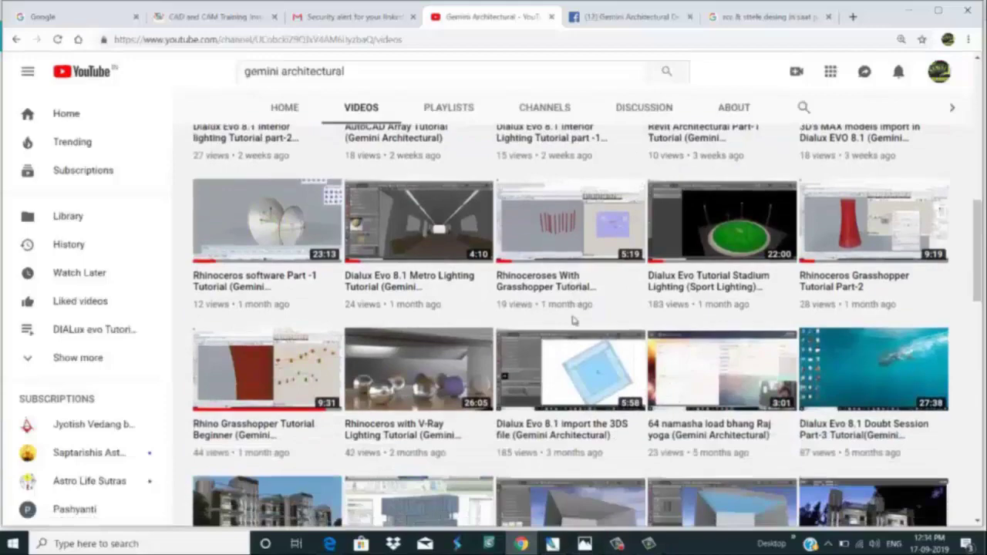
pyautogui.scroll(2, 573, 321)
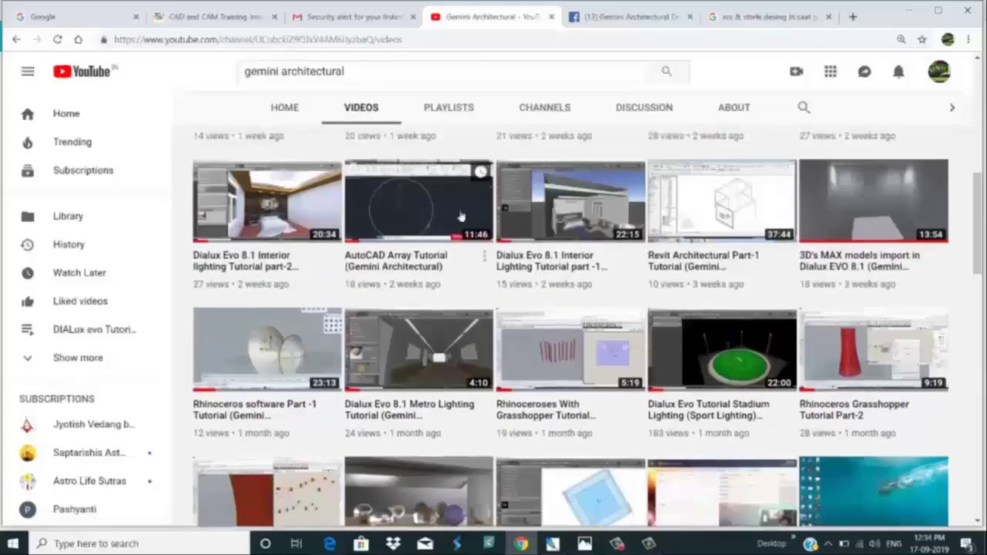
pyautogui.scroll(4, 466, 265)
pyautogui.scroll(3, 467, 265)
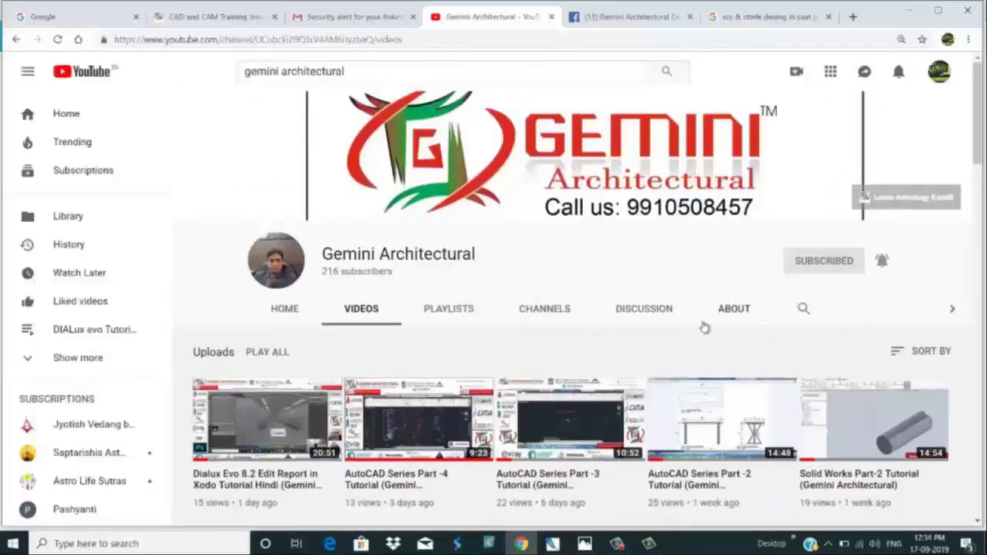
pyautogui.click(191, 19)
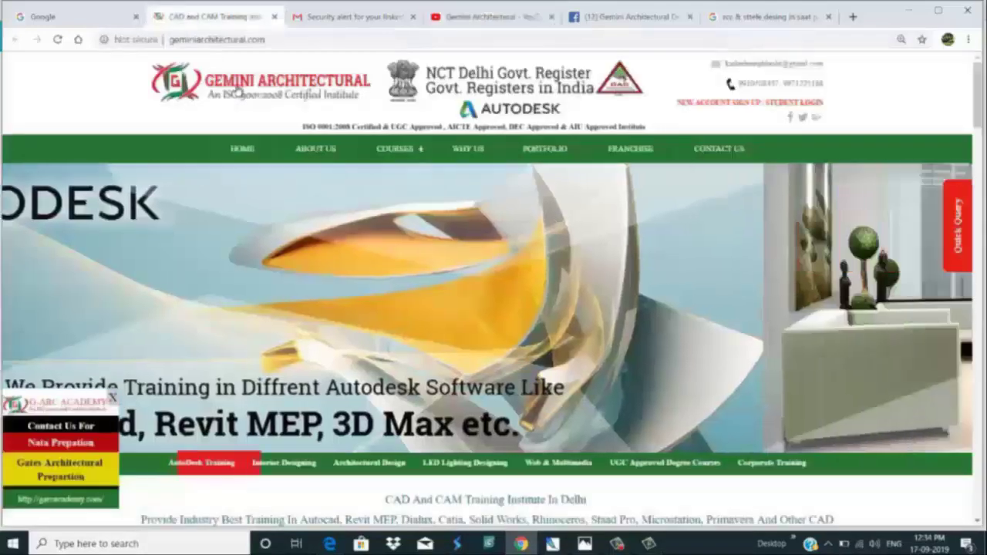